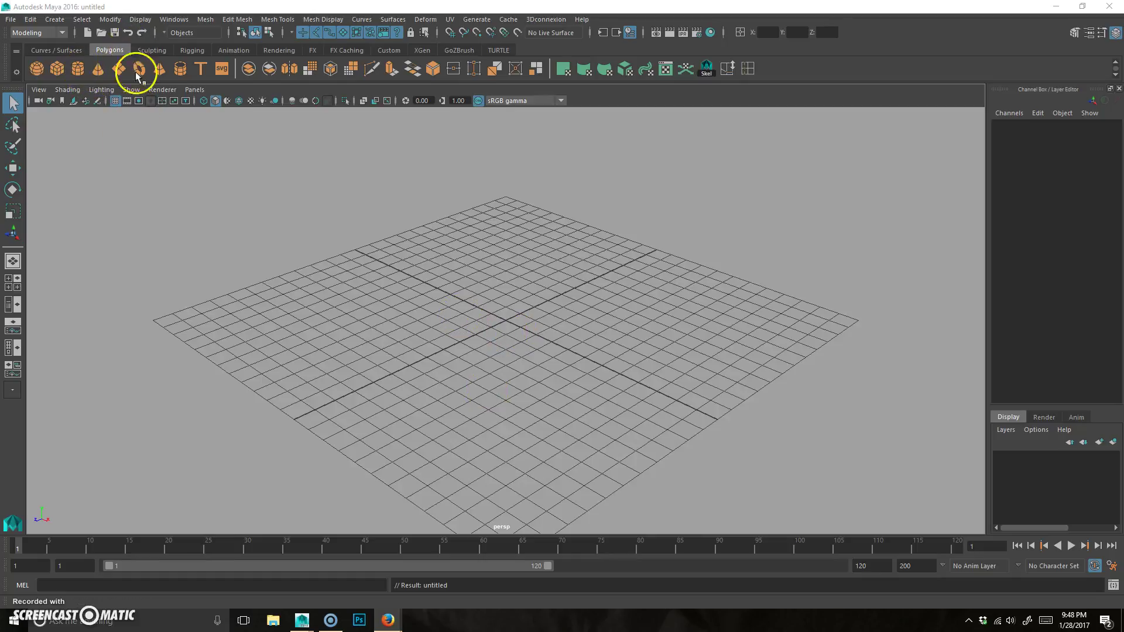
- Create a polygon cylinder with radius 1, height 2 and 8 axis divisions
{"action": "left_click", "coordinate": [55, 20]}
{"action": "mouse_move", "coordinate": [89, 61]}
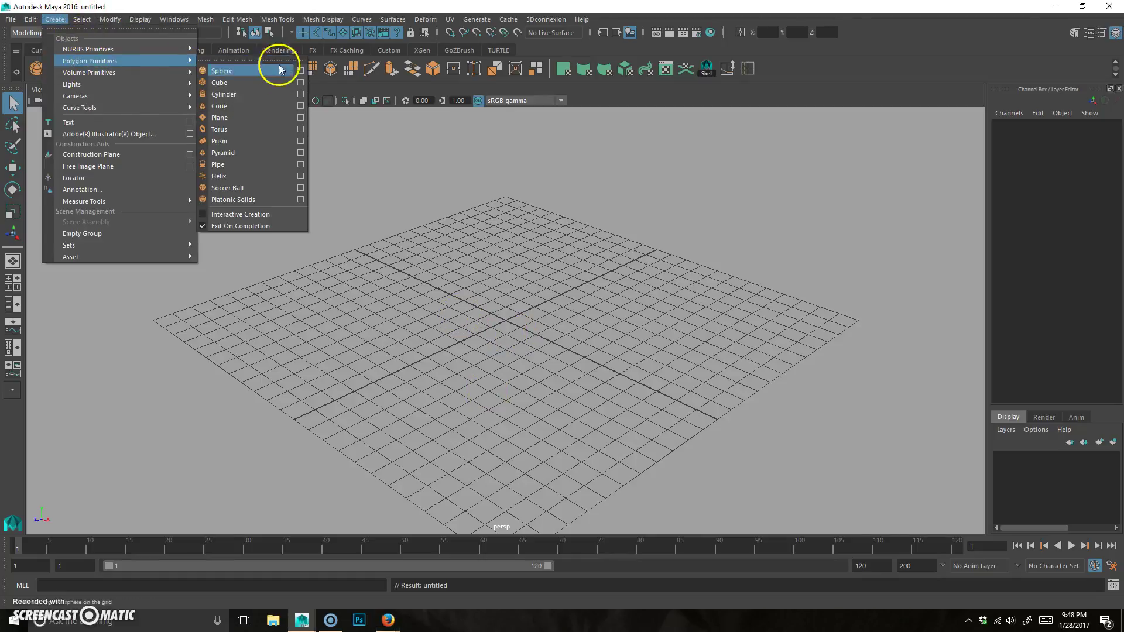
{"action": "left_click", "coordinate": [300, 94]}
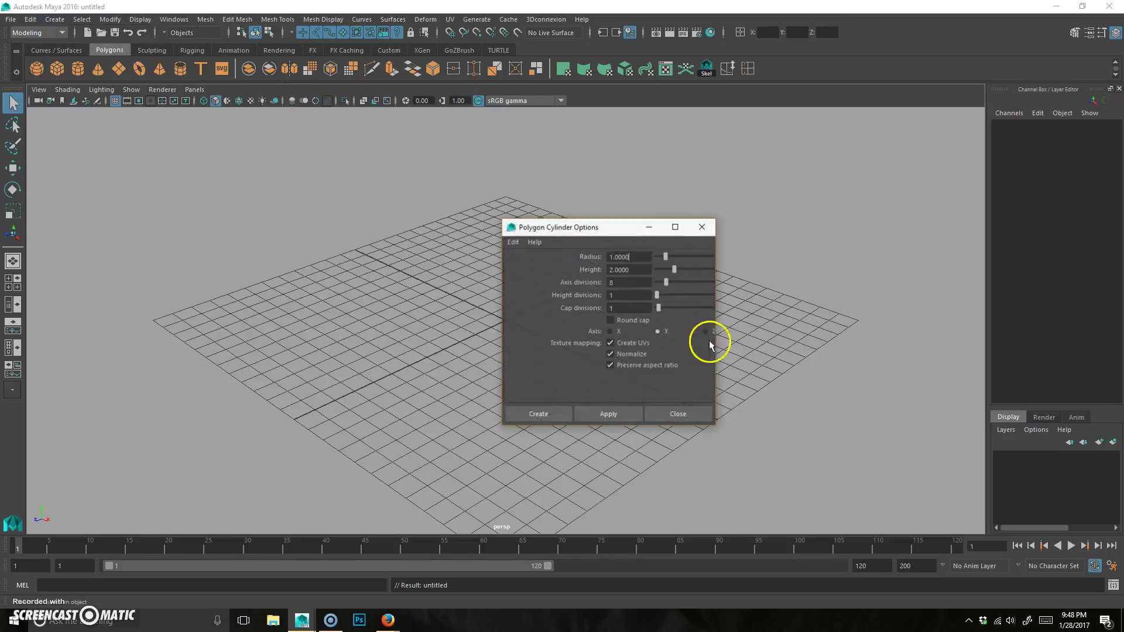
{"action": "left_click", "coordinate": [540, 414]}
- Delete the diagonal spoke edges on both end caps of the cylinder, leaving four quads per cap
{"action": "left_click_drag", "start_coordinate": [364, 377], "coordinate": [479, 381], "text": "alt"}
{"action": "right_click_drag", "start_coordinate": [499, 337], "coordinate": [508, 273]}
{"action": "left_click", "coordinate": [520, 297]}
{"action": "key", "text": "Delete"}
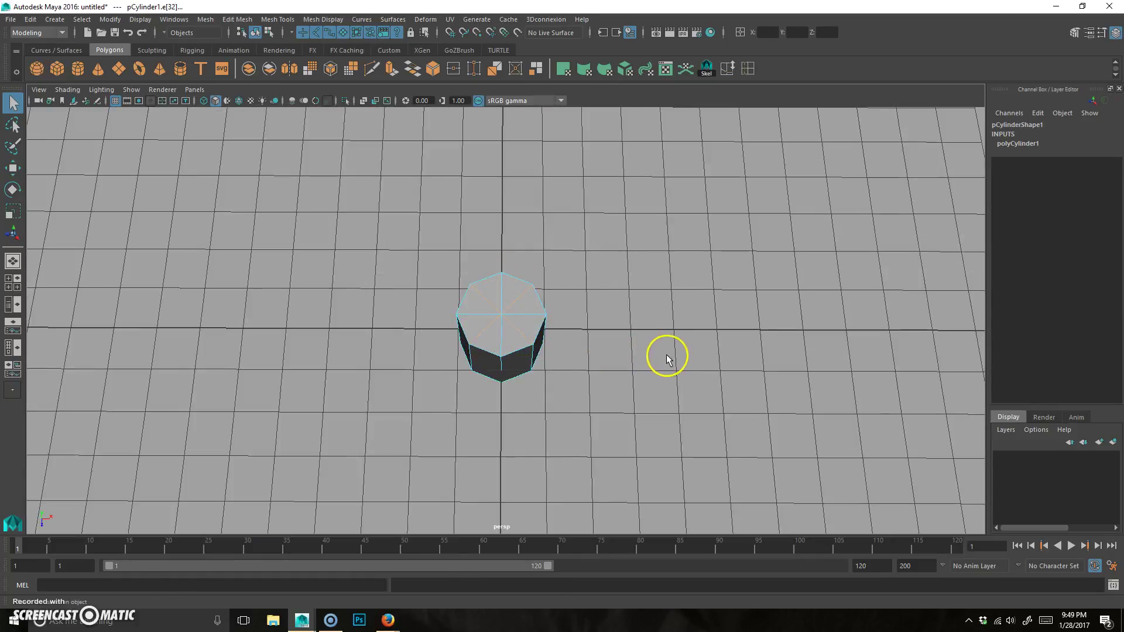
{"action": "left_click", "coordinate": [660, 355]}
{"action": "left_click_drag", "start_coordinate": [484, 421], "coordinate": [511, 300], "text": "alt"}
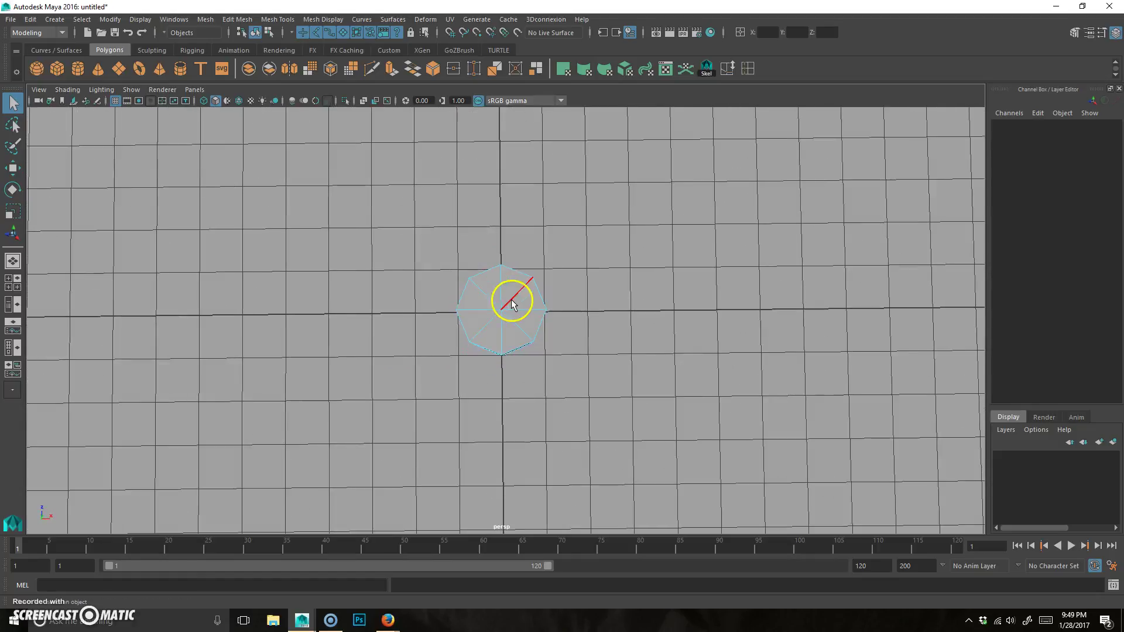
{"action": "left_click", "coordinate": [527, 326]}
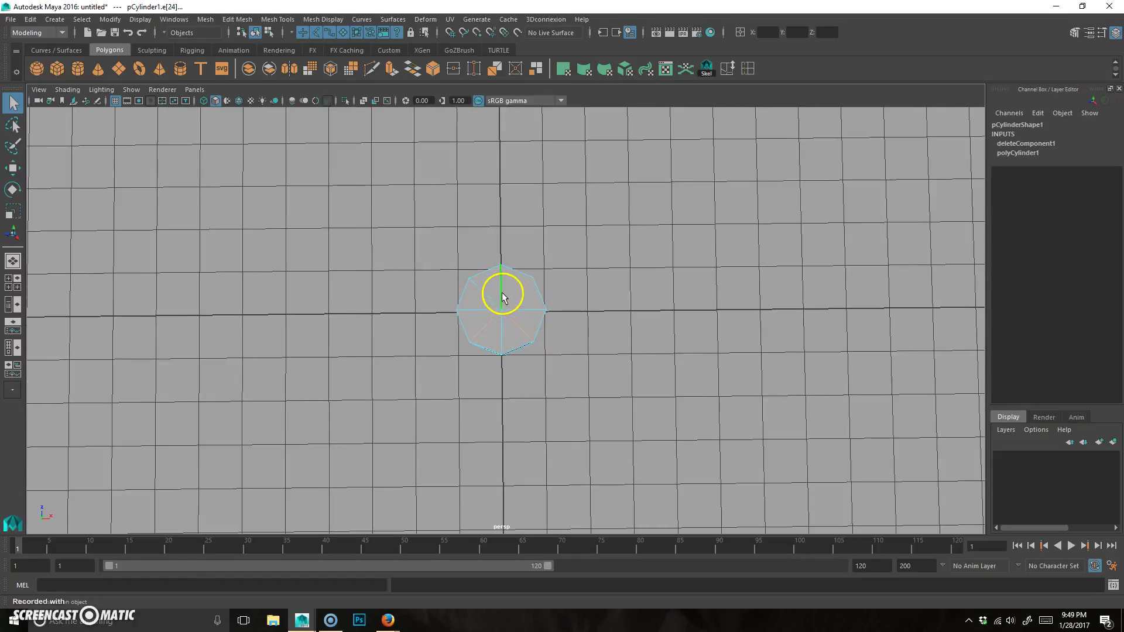
{"action": "left_click", "coordinate": [690, 369]}
- Rotate the cylinder -90 degrees about Z and scale it to about 0.953 in X and Z and 0.659 in Y
{"action": "left_click_drag", "start_coordinate": [509, 316], "coordinate": [480, 371], "text": "alt"}
{"action": "left_click", "coordinate": [522, 321]}
{"action": "left_click_drag", "start_coordinate": [521, 321], "coordinate": [514, 346], "text": "alt"}
{"action": "key", "text": "e"}
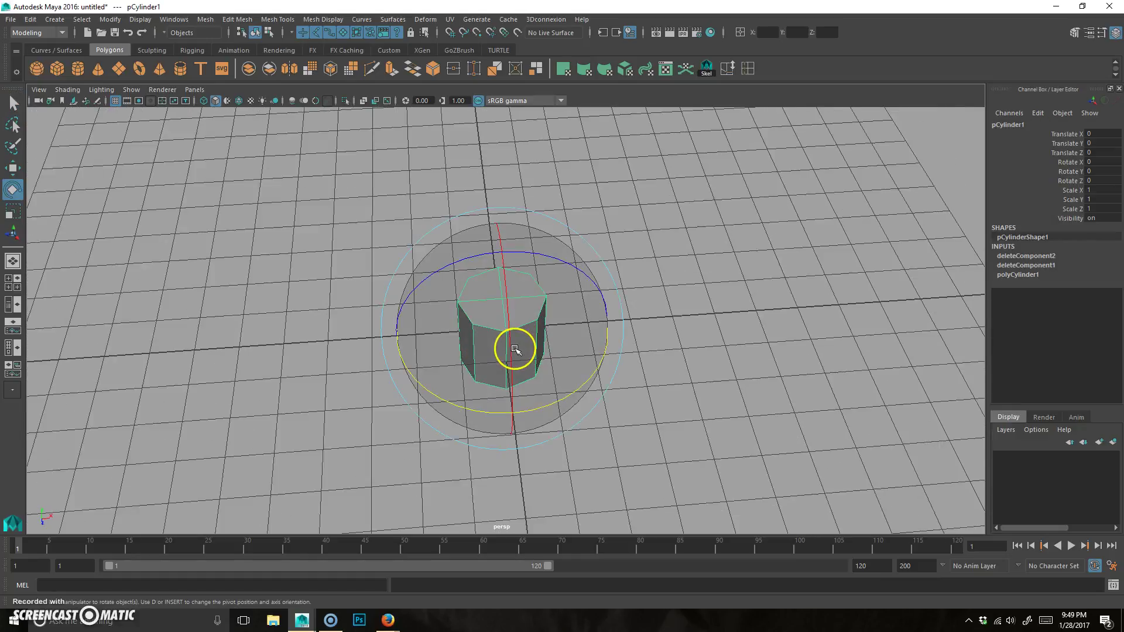
{"action": "left_click_drag", "start_coordinate": [530, 258], "coordinate": [577, 397]}
{"action": "key", "text": "r"}
{"action": "left_click_drag", "start_coordinate": [602, 334], "coordinate": [577, 375]}
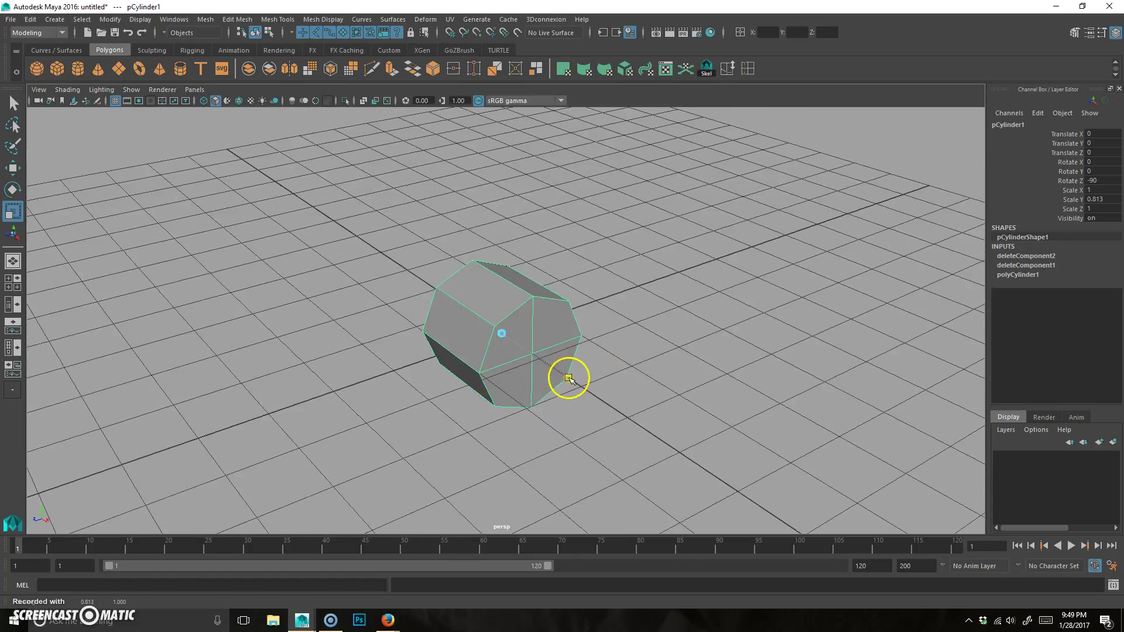
{"action": "mouse_move", "coordinate": [502, 328]}
{"action": "left_mouse_down"}
{"action": "mouse_move", "coordinate": [492, 333]}
{"action": "mouse_move", "coordinate": [575, 371]}
{"action": "mouse_move", "coordinate": [494, 339]}
{"action": "mouse_move", "coordinate": [498, 317]}
{"action": "left_mouse_up"}
- Extrude the cylinder's eight outer side faces outward with a Local Translate Z of about 0.81
{"action": "right_click_drag", "start_coordinate": [511, 295], "coordinate": [510, 321]}
{"action": "left_click_drag", "start_coordinate": [510, 321], "coordinate": [529, 329], "text": "alt"}
{"action": "left_click_drag", "start_coordinate": [502, 429], "coordinate": [505, 244]}
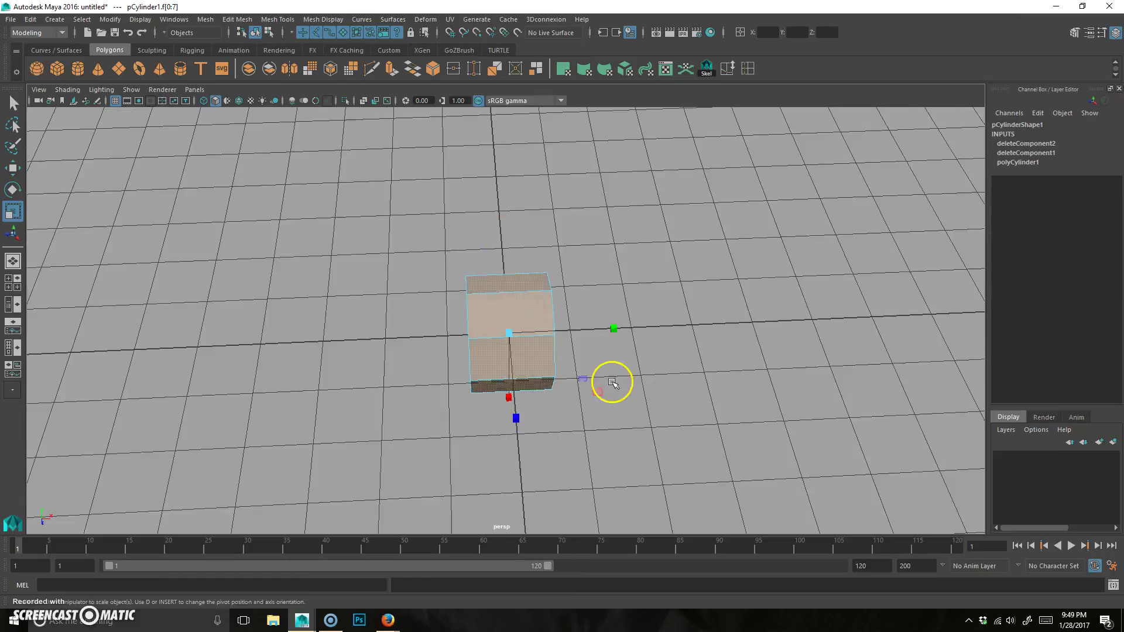
{"action": "left_click_drag", "start_coordinate": [612, 404], "coordinate": [506, 361], "text": "alt"}
{"action": "key", "text": "ctrl+e"}
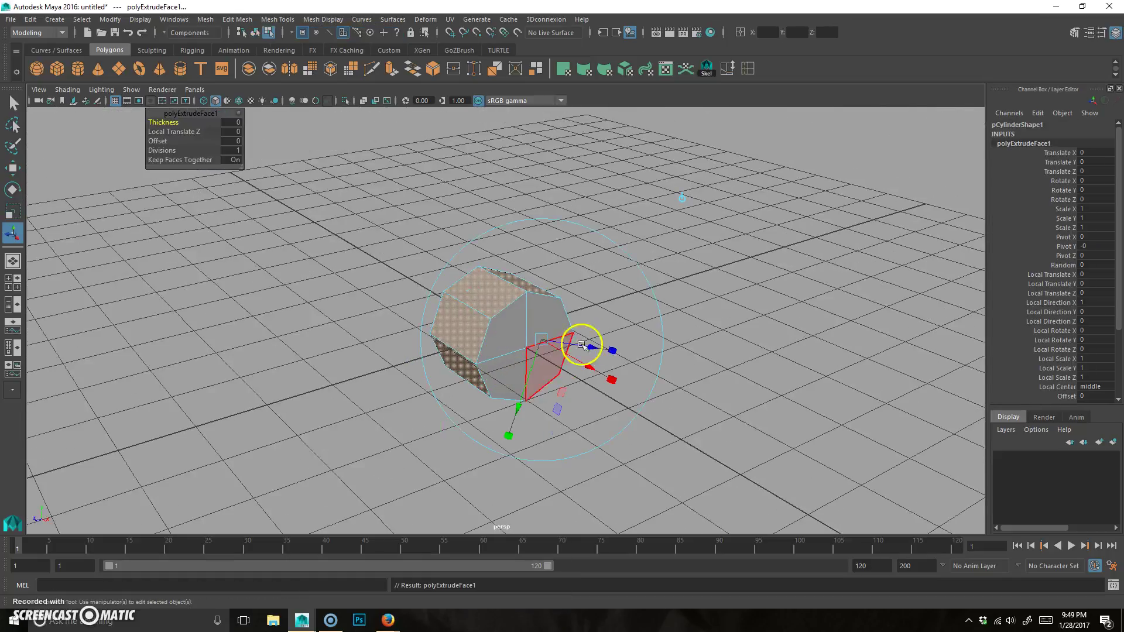
{"action": "left_click_drag", "start_coordinate": [584, 371], "coordinate": [662, 368], "text": "alt"}
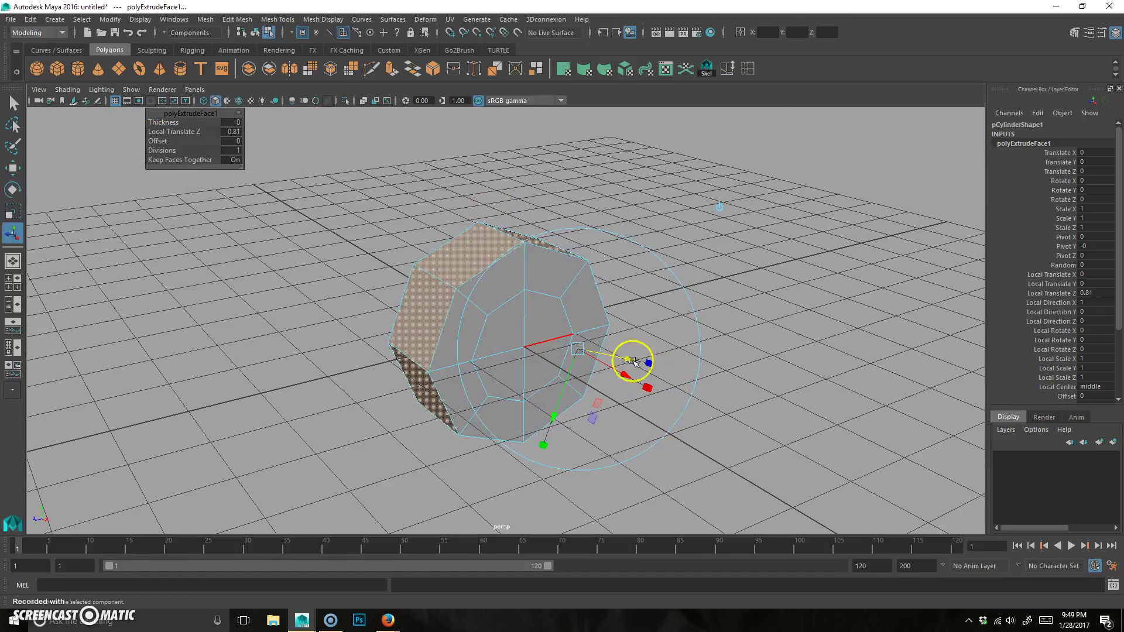
{"action": "left_click_drag", "start_coordinate": [590, 355], "coordinate": [490, 293], "text": "alt"}
- Return the extruded cylinder to object mode and duplicate it in place
{"action": "left_click", "coordinate": [313, 251]}
{"action": "mouse_move", "coordinate": [489, 395]}
{"action": "left_mouse_down", "text": "alt"}
{"action": "mouse_move", "coordinate": [435, 375]}
{"action": "mouse_move", "coordinate": [451, 371]}
{"action": "mouse_move", "coordinate": [469, 388]}
{"action": "left_mouse_up", "text": "alt"}
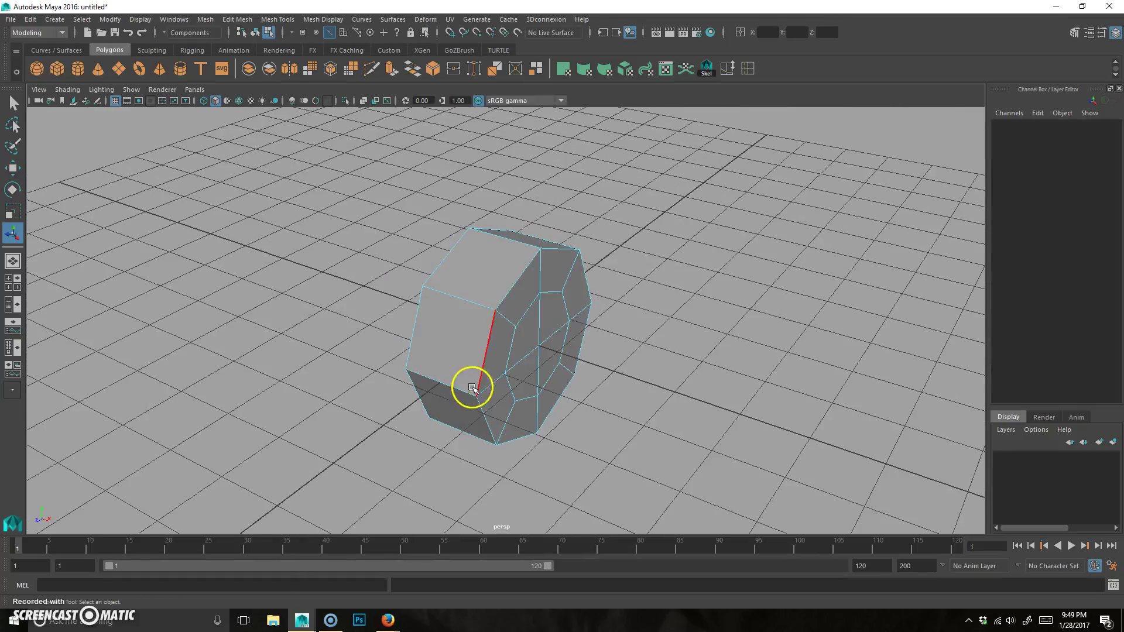
{"action": "key", "text": "F8"}
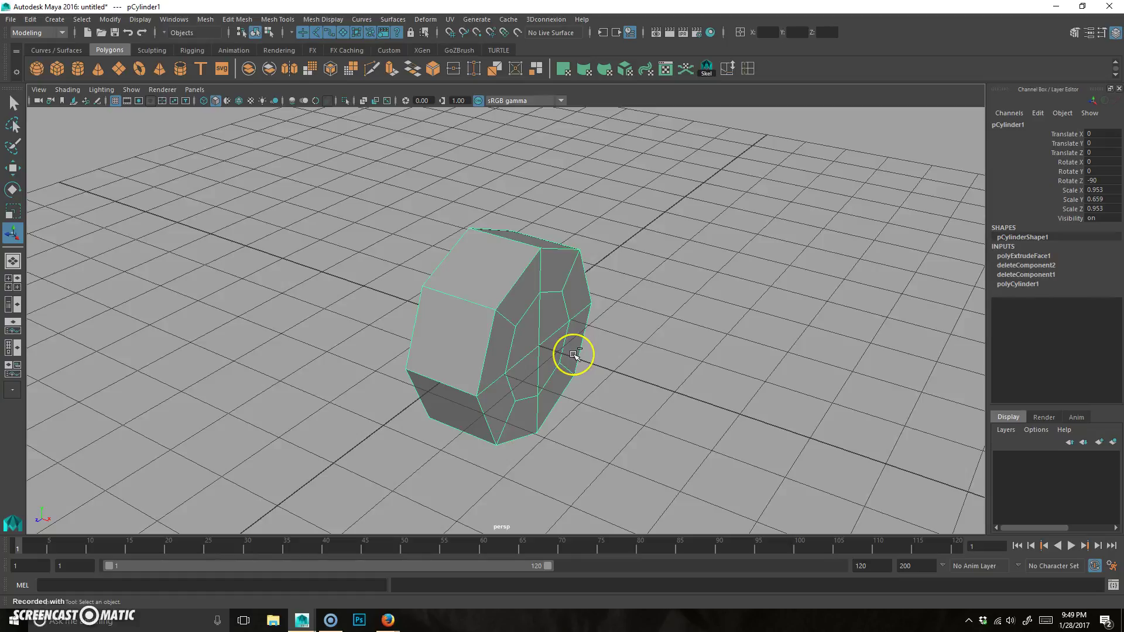
{"action": "key", "text": "ctrl+d"}
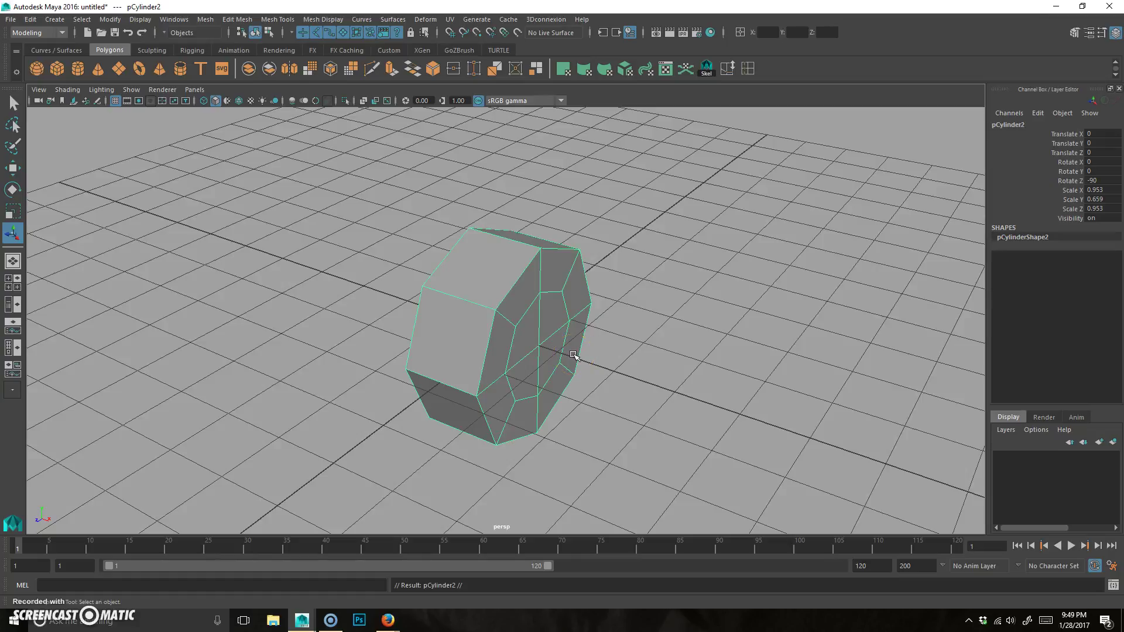
- Isolate the duplicate and delete all its faces except the outer band of eight
{"action": "left_click_drag", "start_coordinate": [478, 282], "coordinate": [623, 381], "text": "alt"}
{"action": "right_click_drag", "start_coordinate": [557, 252], "coordinate": [553, 284]}
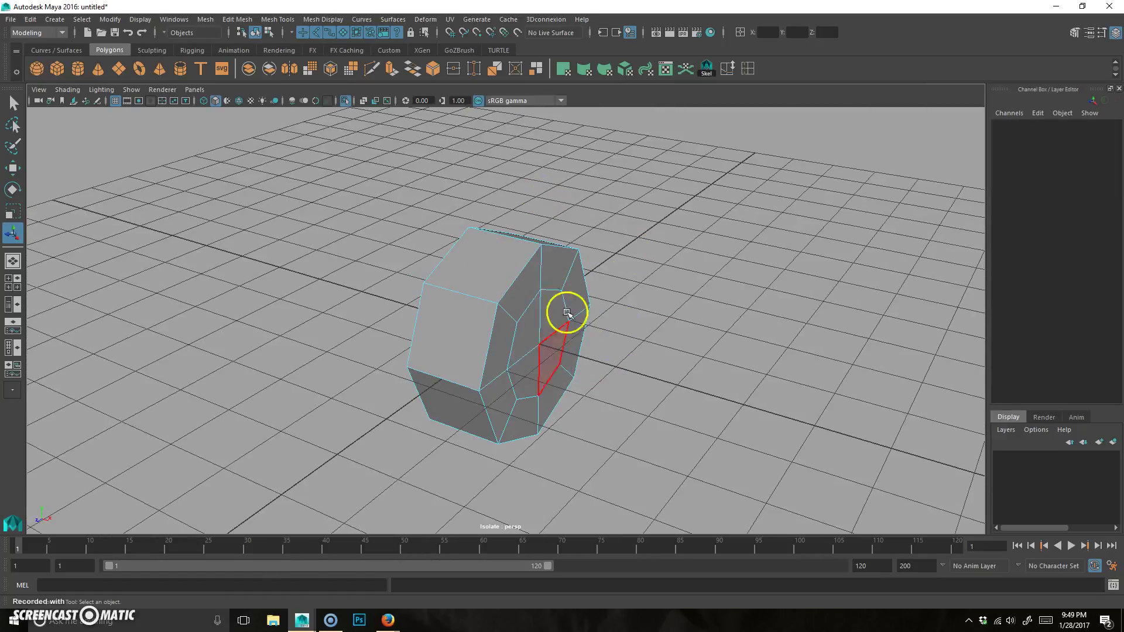
{"action": "left_click", "coordinate": [454, 328]}
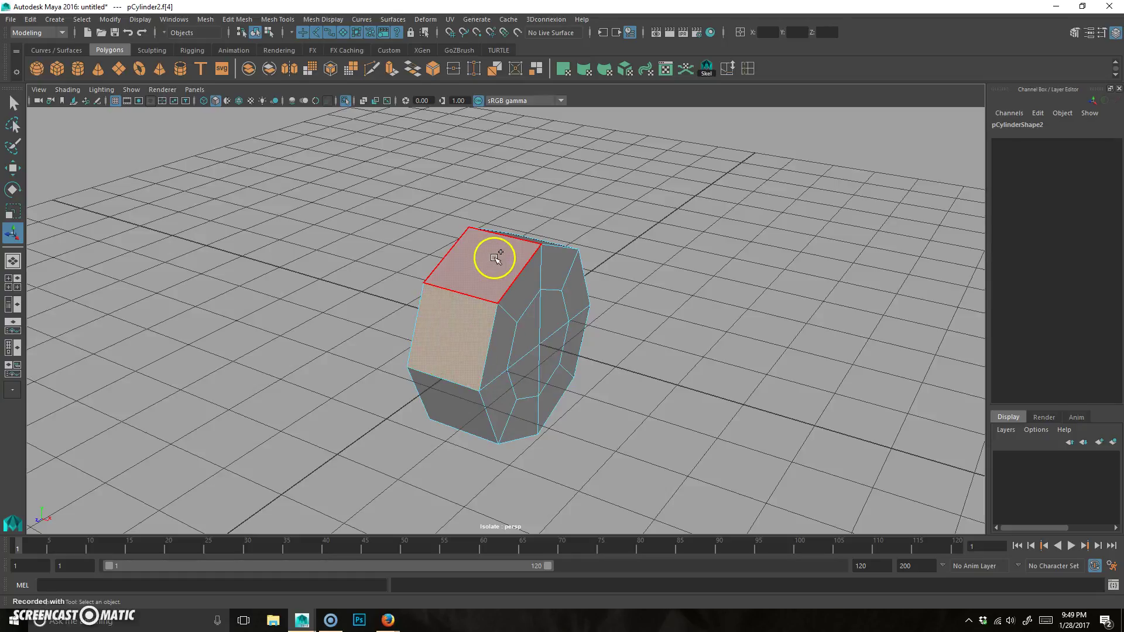
{"action": "left_click", "coordinate": [494, 267], "text": "shift"}
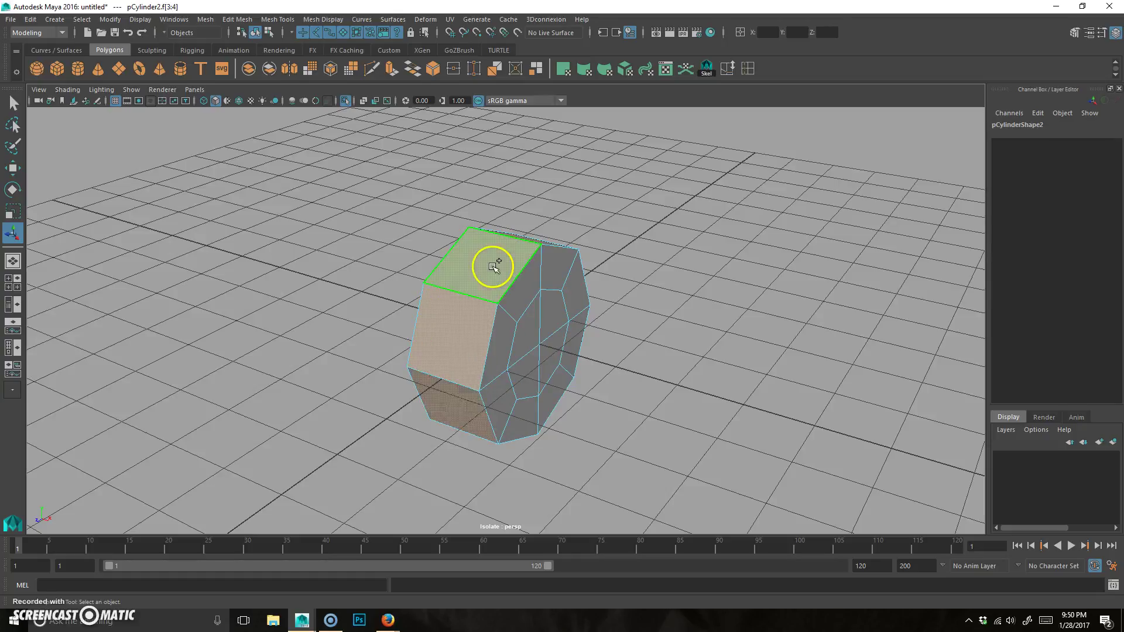
{"action": "mouse_move", "coordinate": [427, 398]}
{"action": "left_mouse_down", "text": "alt"}
{"action": "mouse_move", "coordinate": [402, 397]}
{"action": "mouse_move", "coordinate": [419, 395]}
{"action": "left_mouse_up", "text": "alt"}
{"action": "left_click_drag", "start_coordinate": [278, 483], "coordinate": [705, 141], "text": "shift"}
{"action": "key", "text": "Delete"}
- Extrude the whole band of faces outward to form a thick octagonal ring
{"action": "left_click_drag", "start_coordinate": [656, 193], "coordinate": [529, 302], "text": "alt"}
{"action": "double_click", "coordinate": [464, 325]}
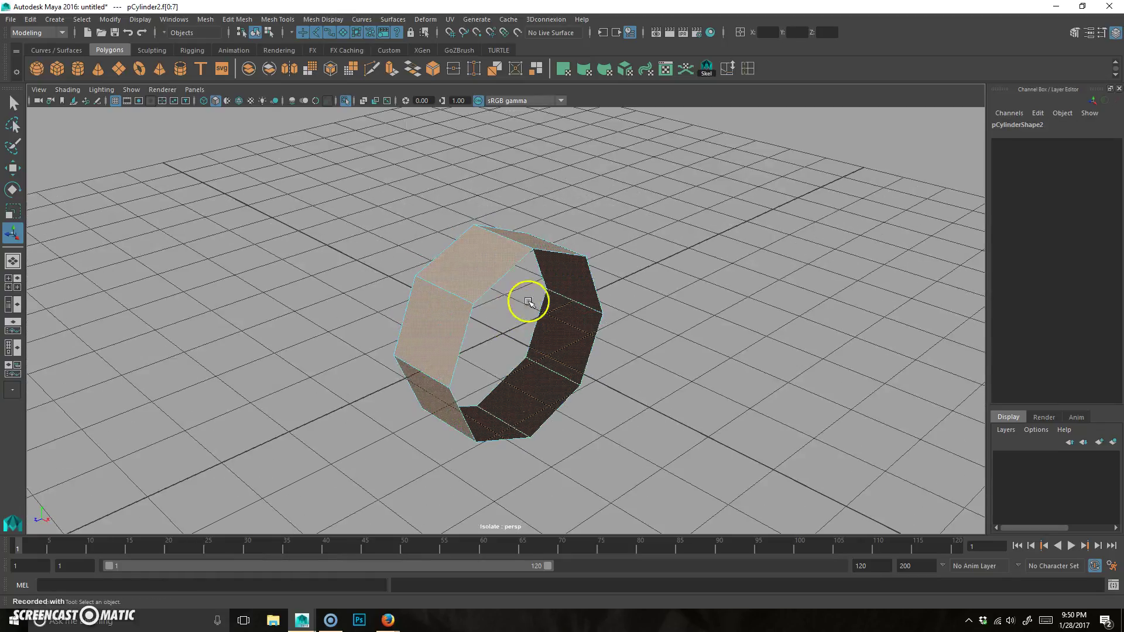
{"action": "left_click", "coordinate": [391, 69]}
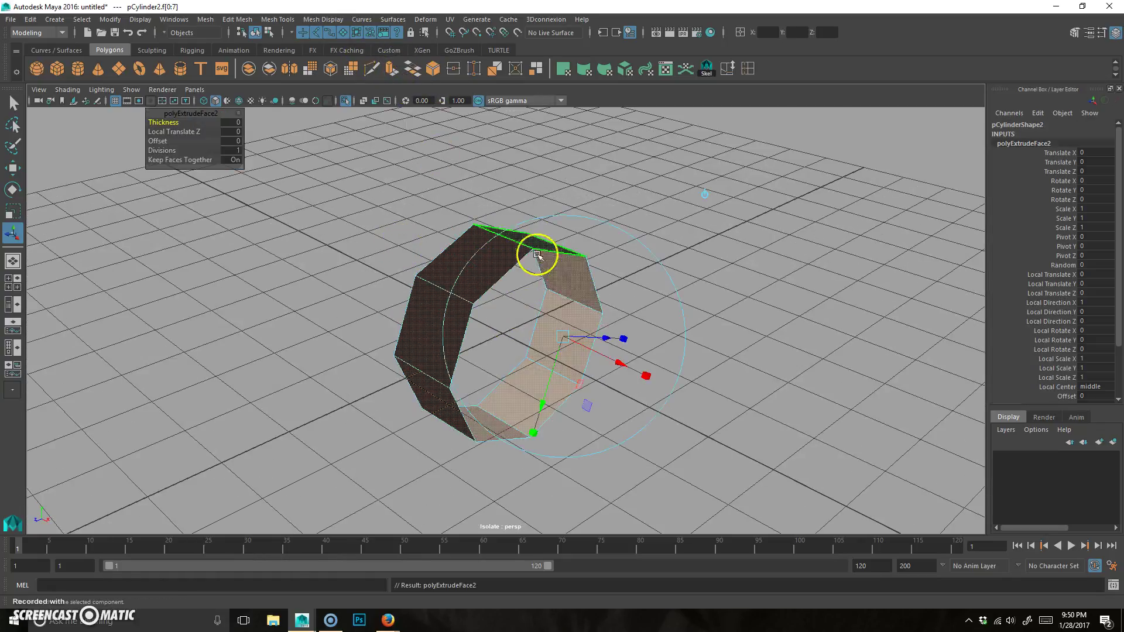
{"action": "left_click_drag", "start_coordinate": [535, 251], "coordinate": [677, 326], "text": "alt"}
{"action": "left_click_drag", "start_coordinate": [625, 363], "coordinate": [660, 307]}
- Return the ring to object mode and turn off isolation so the inner hub is displayed with it
{"action": "right_click_drag", "start_coordinate": [610, 140], "coordinate": [614, 140]}
{"action": "right_click_drag", "start_coordinate": [565, 185], "coordinate": [634, 143]}
{"action": "left_click", "coordinate": [678, 207]}
{"action": "left_click", "coordinate": [586, 198]}
{"action": "left_click", "coordinate": [745, 298]}
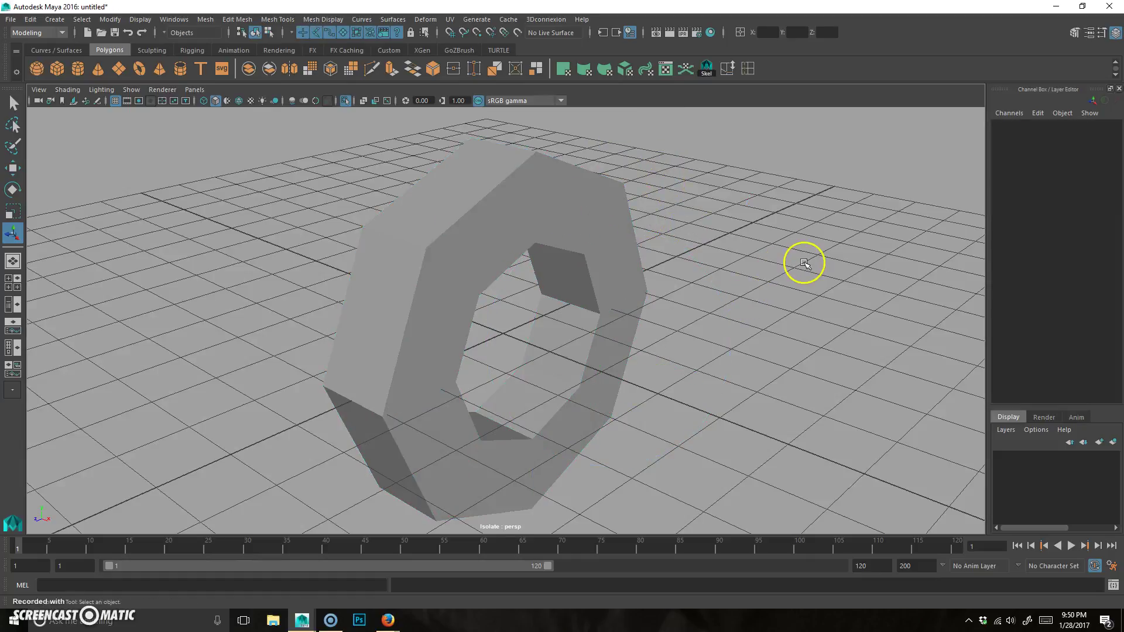
{"action": "key", "text": "ctrl+1"}
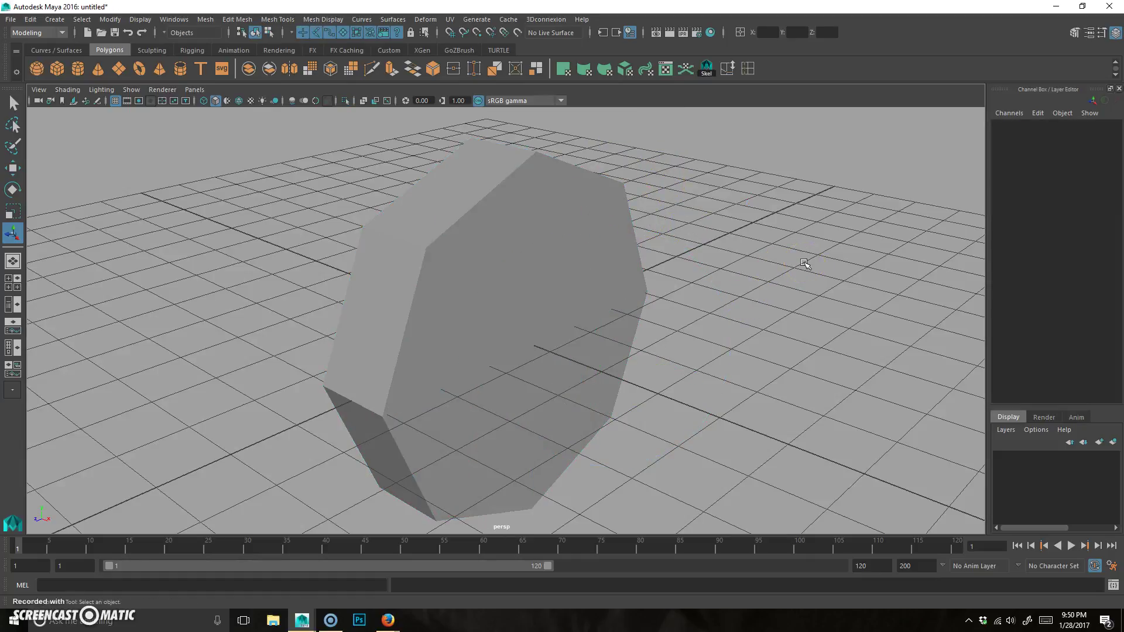
{"action": "left_click", "coordinate": [582, 349]}
{"action": "left_click_drag", "start_coordinate": [623, 371], "coordinate": [509, 167], "text": "alt"}
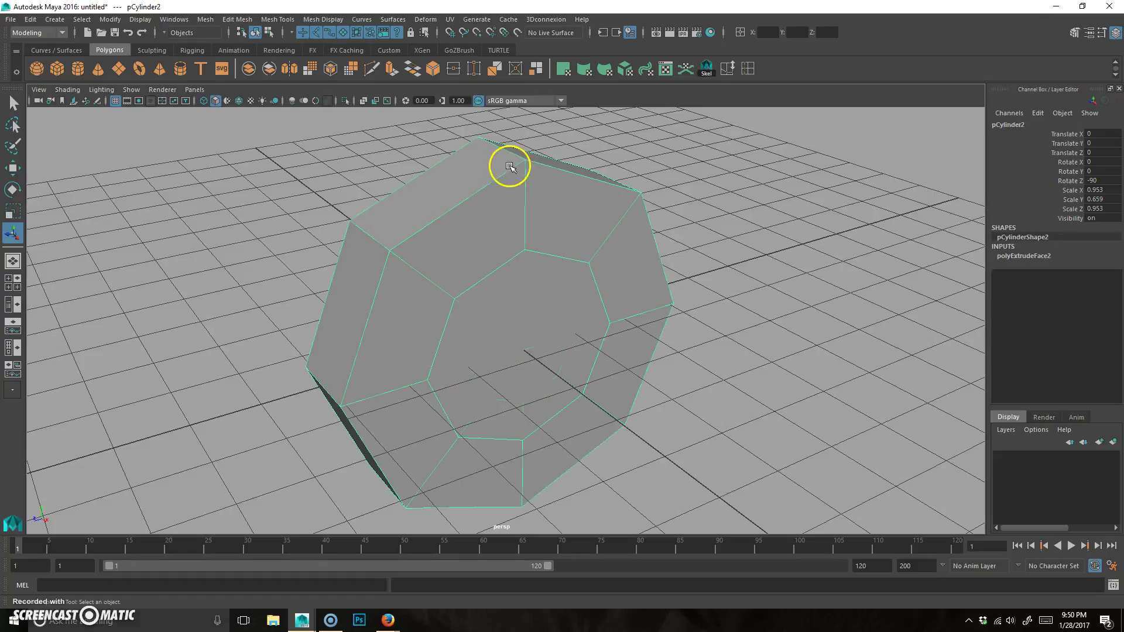
{"action": "left_click_drag", "start_coordinate": [530, 273], "coordinate": [378, 321], "text": "alt"}
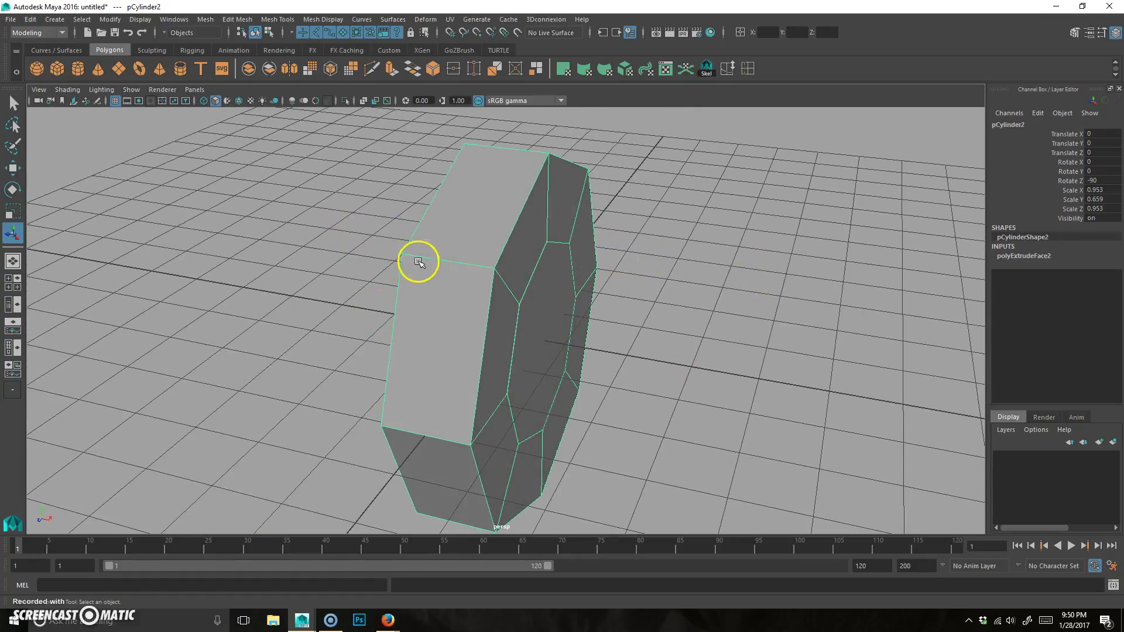
{"action": "mouse_move", "coordinate": [730, 365]}
{"action": "left_mouse_down", "text": "alt"}
{"action": "mouse_move", "coordinate": [677, 308]}
{"action": "mouse_move", "coordinate": [623, 311]}
{"action": "left_mouse_up", "text": "alt"}
{"action": "left_click_drag", "start_coordinate": [688, 281], "coordinate": [627, 311], "text": "alt"}
- Try to scale down the inner cap faces of the hub, removing the stray face from the selection
{"action": "left_click", "coordinate": [541, 268]}
{"action": "mouse_move", "coordinate": [518, 328]}
{"action": "left_mouse_down", "text": "alt"}
{"action": "mouse_move", "coordinate": [529, 339]}
{"action": "mouse_move", "coordinate": [592, 304]}
{"action": "mouse_move", "coordinate": [547, 334]}
{"action": "mouse_move", "coordinate": [535, 379]}
{"action": "mouse_move", "coordinate": [509, 312]}
{"action": "left_mouse_up", "text": "alt"}
{"action": "right_click_drag", "start_coordinate": [509, 312], "coordinate": [525, 398]}
{"action": "left_click_drag", "start_coordinate": [527, 404], "coordinate": [557, 292], "text": "alt"}
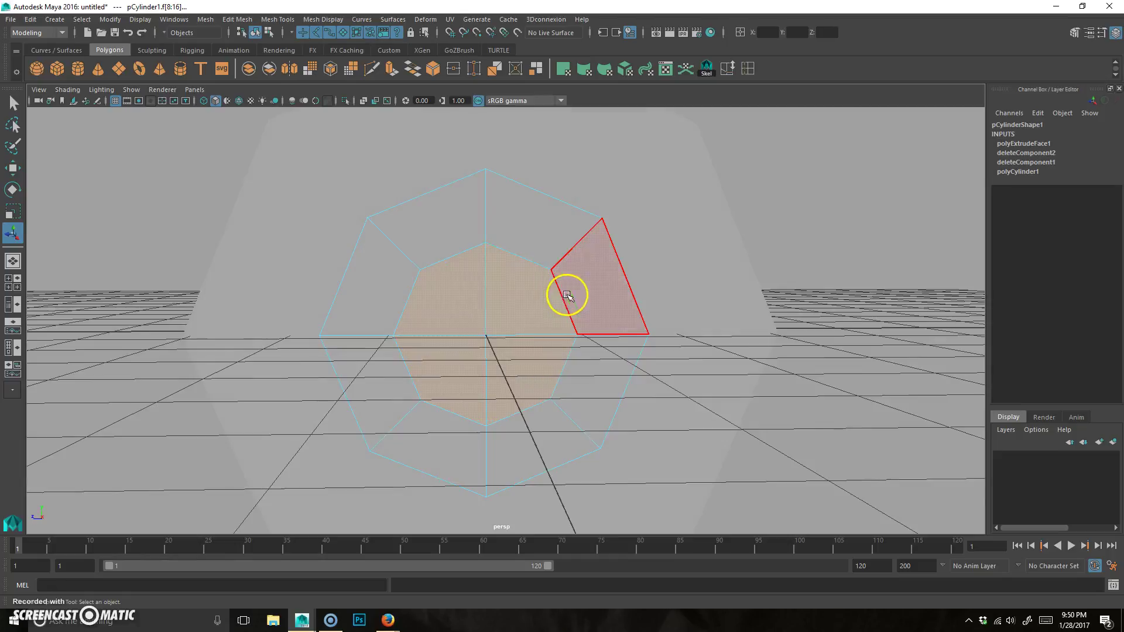
{"action": "key", "text": "r"}
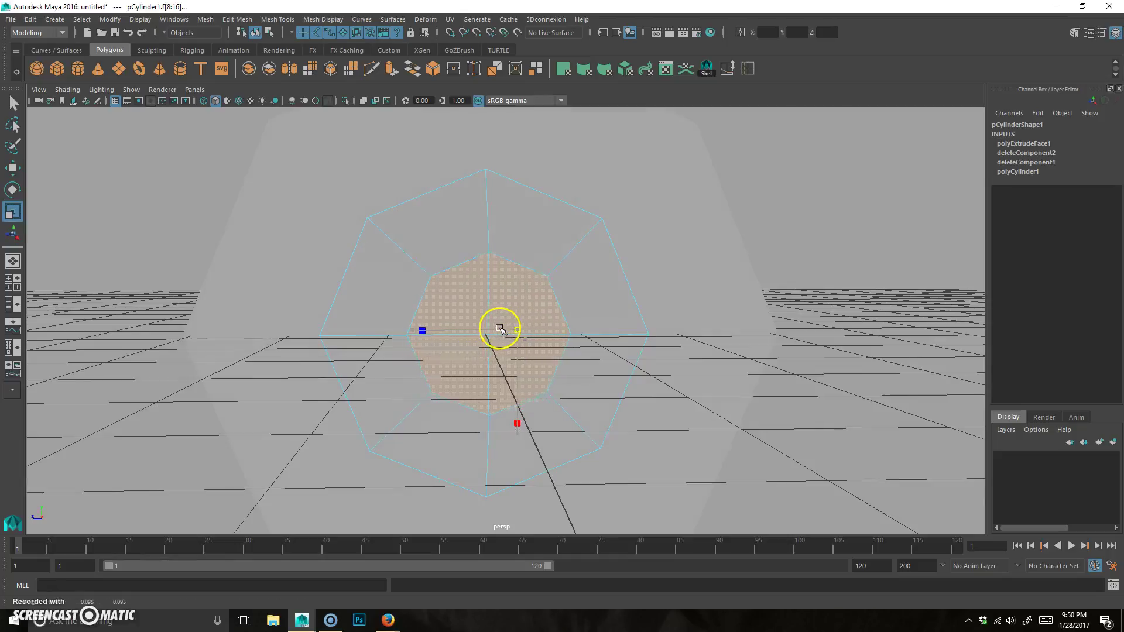
{"action": "left_click_drag", "start_coordinate": [557, 377], "coordinate": [771, 381], "text": "alt"}
{"action": "left_click_drag", "start_coordinate": [388, 458], "coordinate": [438, 301], "text": "ctrl"}
{"action": "left_click_drag", "start_coordinate": [700, 421], "coordinate": [437, 424], "text": "alt"}
{"action": "left_click", "coordinate": [534, 365], "text": "shift"}
{"action": "left_click_drag", "start_coordinate": [326, 419], "coordinate": [444, 342], "text": "alt"}
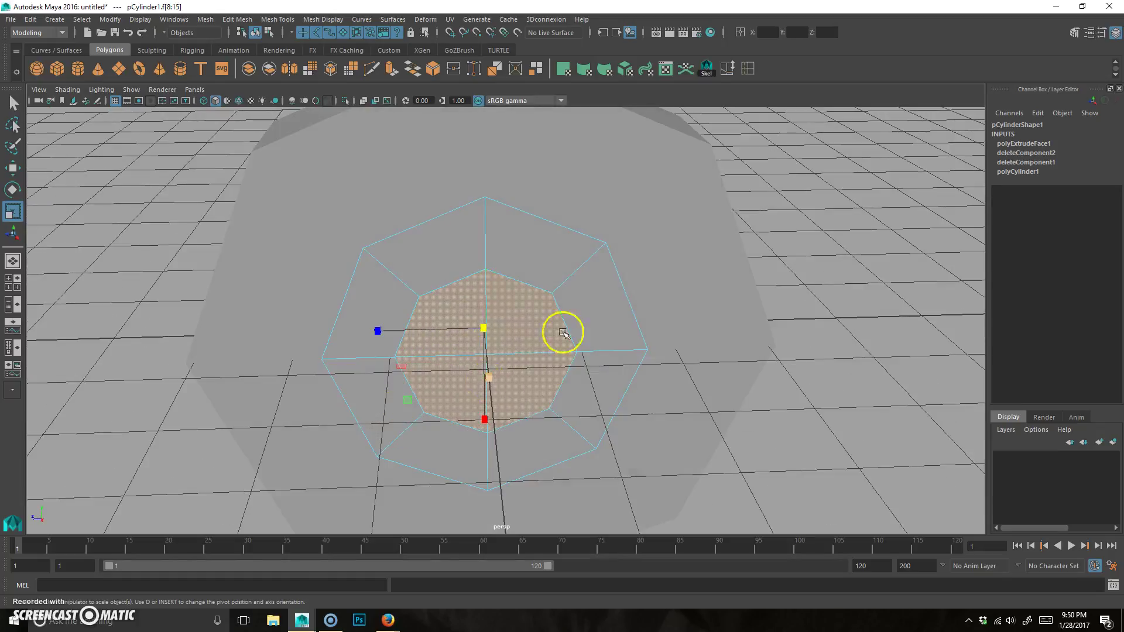
{"action": "left_click", "coordinate": [760, 351]}
{"action": "left_click_drag", "start_coordinate": [760, 351], "coordinate": [550, 366], "text": "alt"}
{"action": "left_click_drag", "start_coordinate": [612, 214], "coordinate": [592, 294], "text": "alt"}
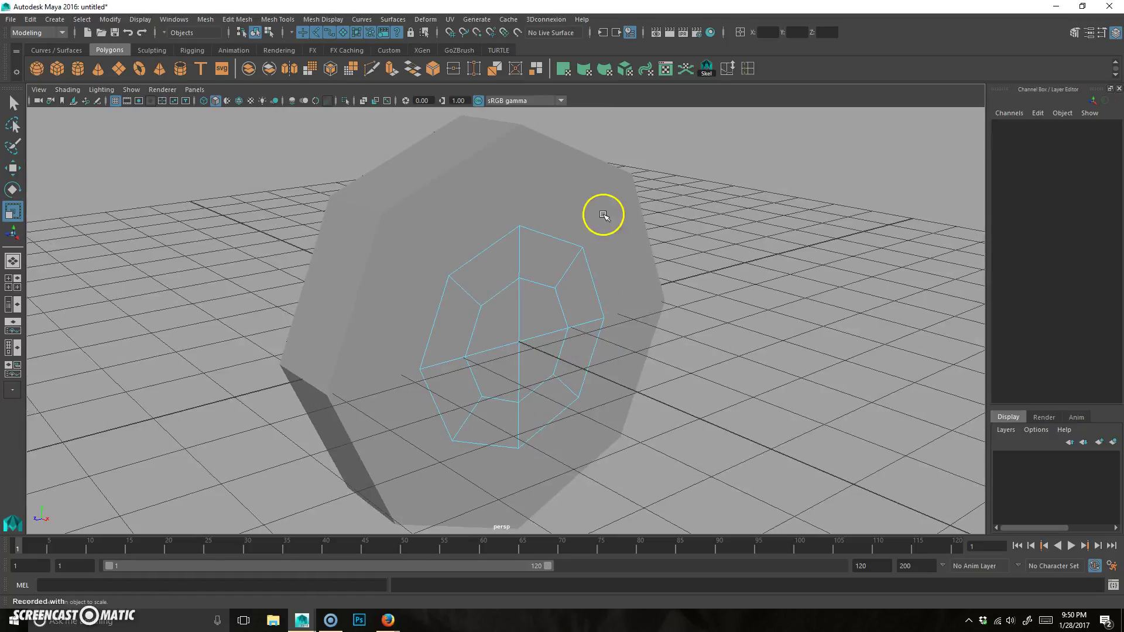
- Insert an edge loop around each side of the outer ring with the Multi-Cut tool
{"action": "key", "text": "F8"}
{"action": "left_click", "coordinate": [578, 299]}
{"action": "left_click", "coordinate": [597, 194]}
{"action": "left_click", "coordinate": [553, 282]}
{"action": "left_click", "coordinate": [611, 237]}
{"action": "left_click", "coordinate": [545, 303]}
{"action": "left_click", "coordinate": [622, 165]}
{"action": "left_click", "coordinate": [623, 283]}
{"action": "mouse_move", "coordinate": [548, 222]}
{"action": "left_mouse_down", "text": "alt"}
{"action": "mouse_move", "coordinate": [602, 226]}
{"action": "mouse_move", "coordinate": [554, 230]}
{"action": "left_mouse_up", "text": "alt"}
{"action": "right_click_drag", "start_coordinate": [366, 260], "coordinate": [533, 249], "text": "alt"}
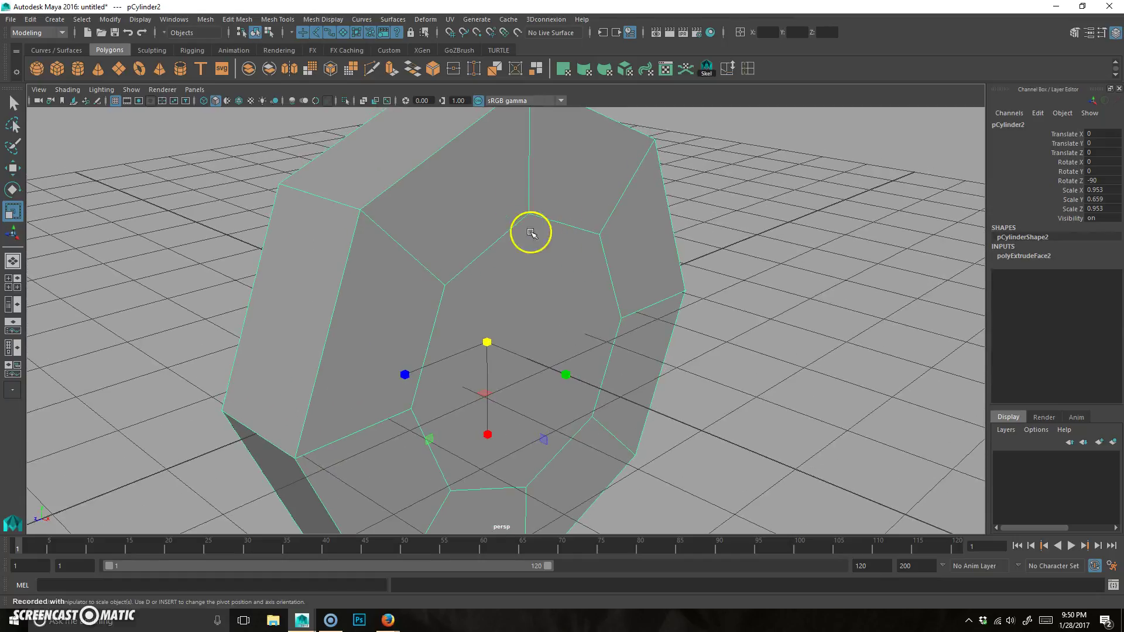
{"action": "left_click", "coordinate": [371, 68]}
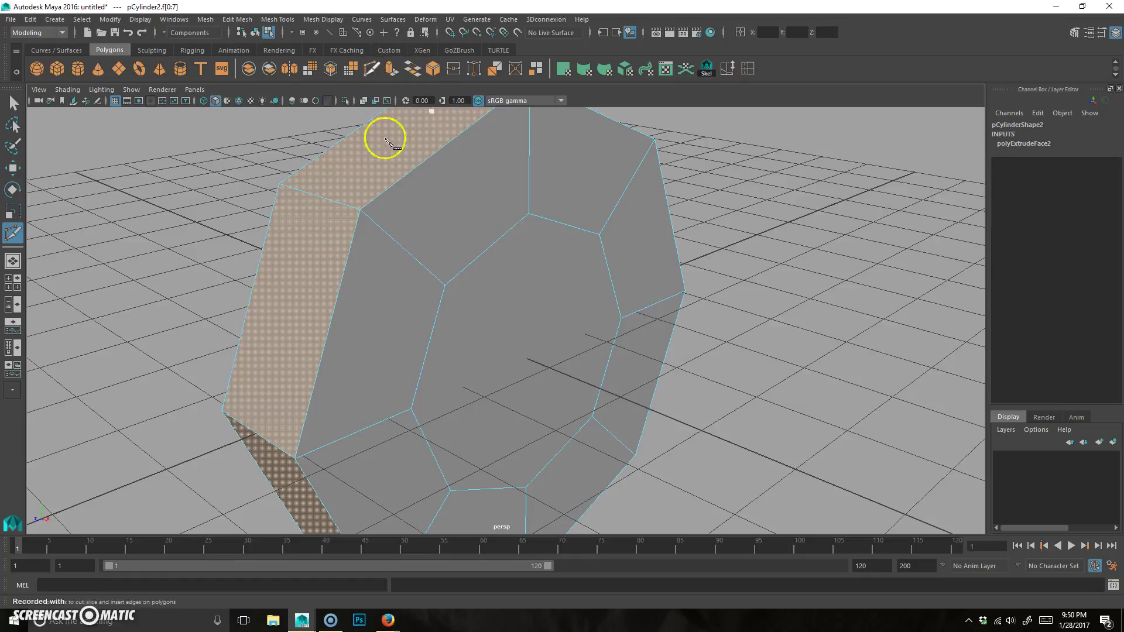
{"action": "mouse_move", "coordinate": [408, 251]}
{"action": "left_mouse_down", "text": "alt"}
{"action": "mouse_move", "coordinate": [444, 303]}
{"action": "mouse_move", "coordinate": [369, 324]}
{"action": "mouse_move", "coordinate": [543, 216]}
{"action": "mouse_move", "coordinate": [678, 177]}
{"action": "mouse_move", "coordinate": [726, 322]}
{"action": "mouse_move", "coordinate": [655, 318]}
{"action": "left_mouse_up", "text": "alt"}
{"action": "key", "text": "q"}
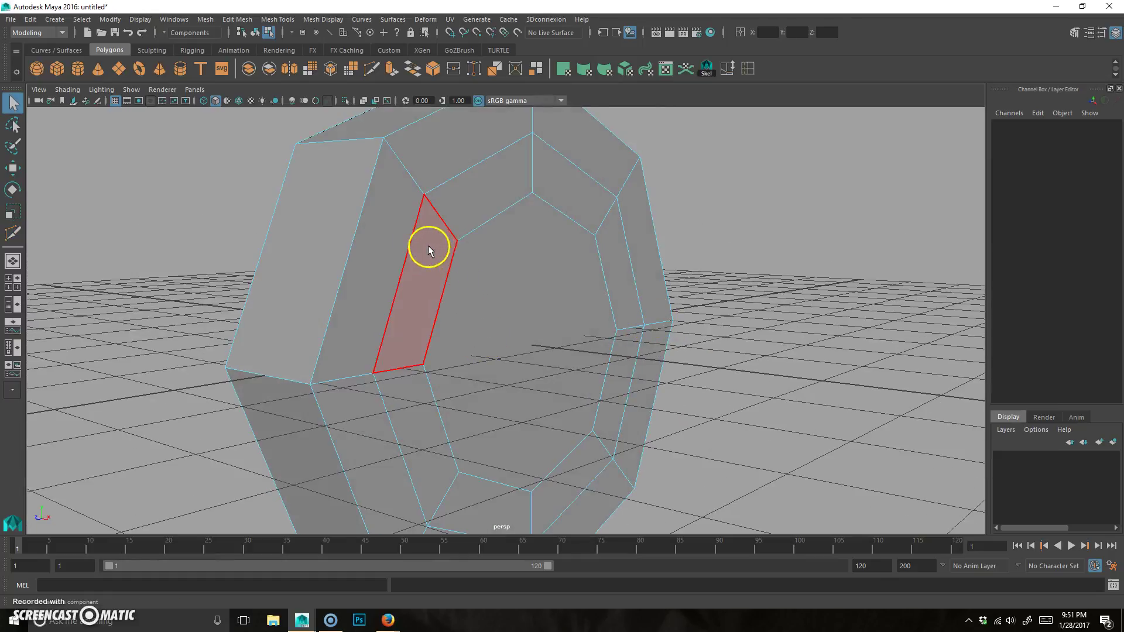
- Select the new edge loops on both sides of the ring and scale them apart so the sidewalls bulge outward
{"action": "double_click", "coordinate": [419, 237]}
{"action": "left_click_drag", "start_coordinate": [276, 345], "coordinate": [395, 347], "text": "alt"}
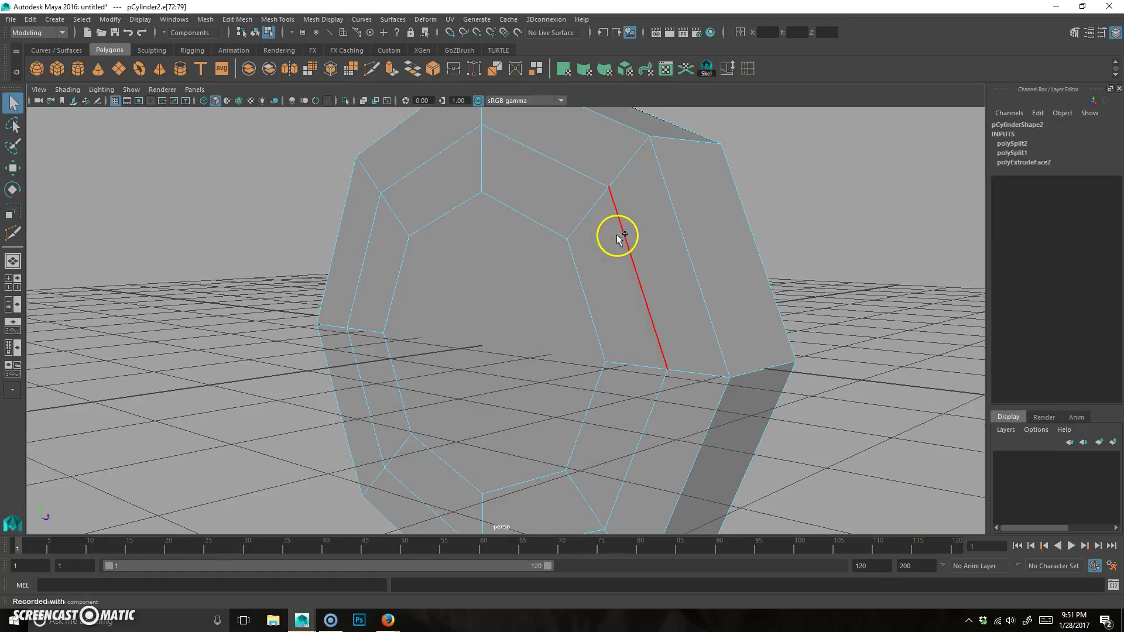
{"action": "left_click_drag", "start_coordinate": [683, 351], "coordinate": [602, 356], "text": "alt"}
{"action": "key", "text": "r"}
{"action": "left_click_drag", "start_coordinate": [700, 380], "coordinate": [640, 374], "text": "alt"}
{"action": "left_click", "coordinate": [855, 270]}
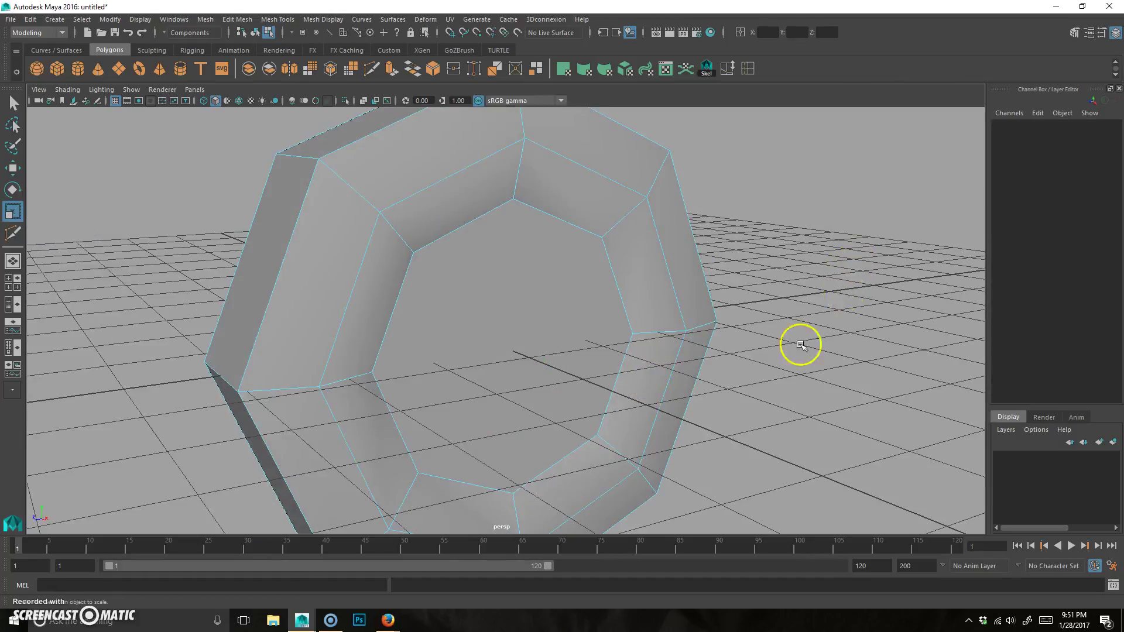
- Examine the bulged sidewall of the ring and how the hub sits inside it
{"action": "right_click_drag", "start_coordinate": [827, 320], "coordinate": [606, 317], "text": "alt"}
{"action": "left_click_drag", "start_coordinate": [606, 316], "coordinate": [579, 313], "text": "alt"}
{"action": "scroll", "coordinate": [577, 311], "scroll_direction": "up", "scroll_amount": 5}
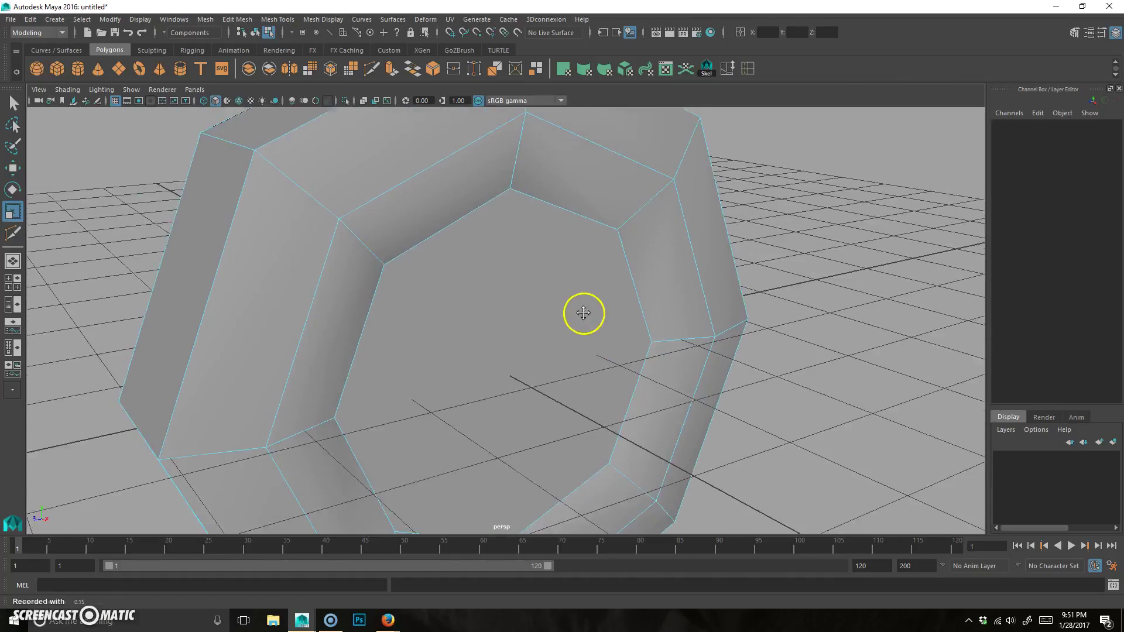
{"action": "right_click_drag", "start_coordinate": [545, 319], "coordinate": [586, 327]}
{"action": "left_click_drag", "start_coordinate": [563, 314], "coordinate": [567, 389], "text": "alt"}
{"action": "right_click_drag", "start_coordinate": [567, 389], "coordinate": [550, 284], "text": "alt"}
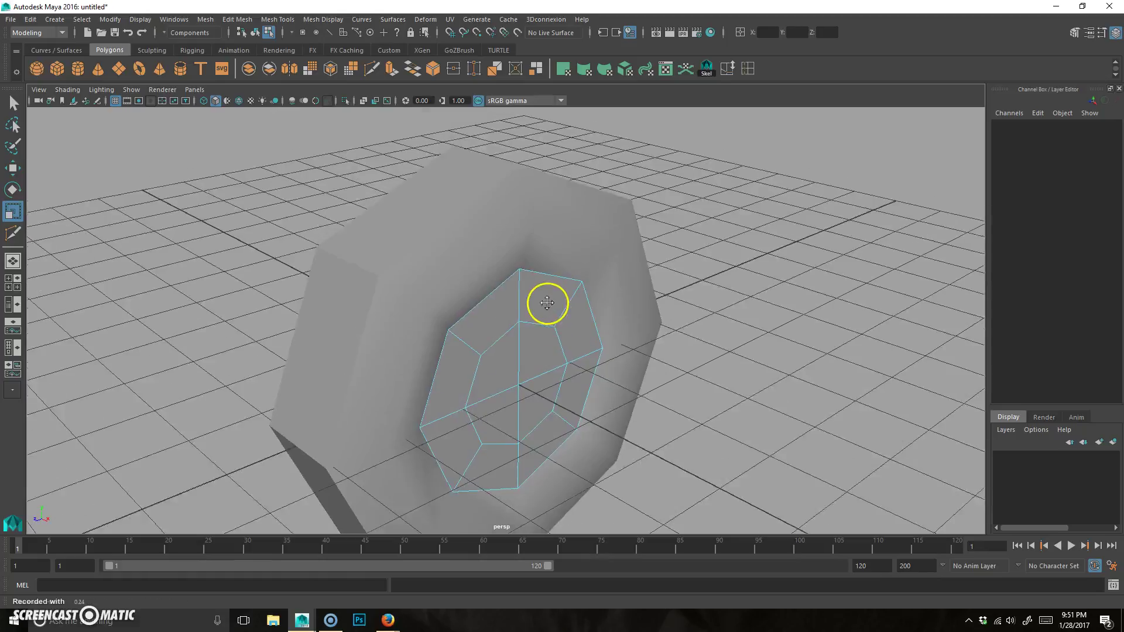
{"action": "middle_click_drag", "start_coordinate": [550, 284], "coordinate": [551, 306], "text": "alt"}
{"action": "left_click", "coordinate": [455, 278]}
{"action": "left_click_drag", "start_coordinate": [455, 278], "coordinate": [525, 304], "text": "alt"}
- Select the outer ring in object mode, preview it smoothed, and return it to the unsmoothed display
{"action": "right_click_drag", "start_coordinate": [689, 213], "coordinate": [712, 195]}
{"action": "left_click", "coordinate": [653, 266]}
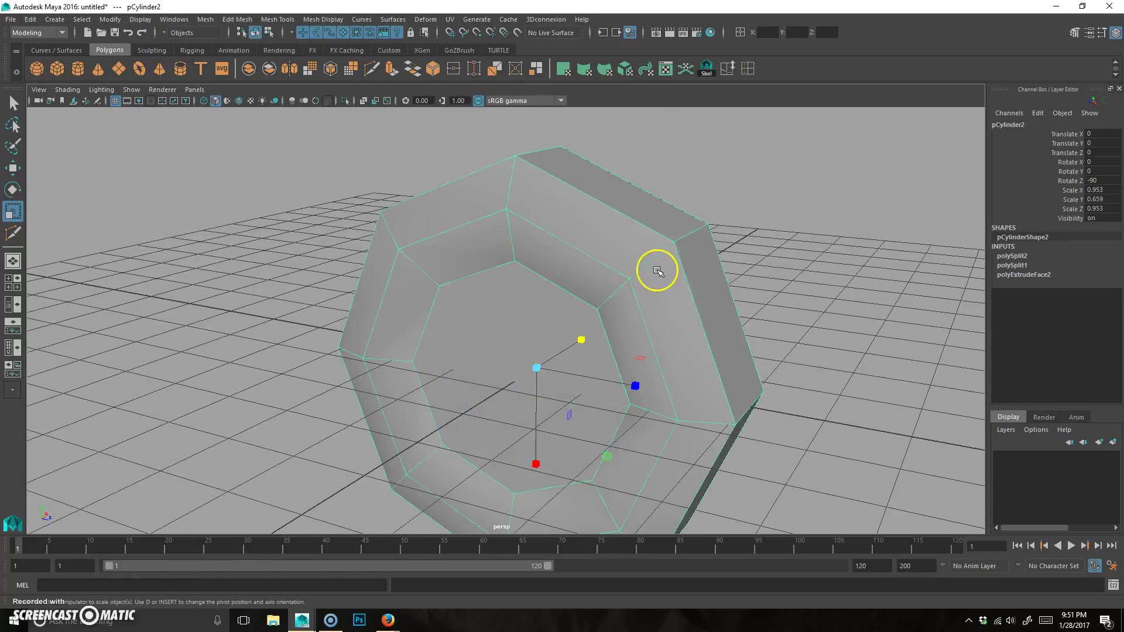
{"action": "left_click_drag", "start_coordinate": [690, 296], "coordinate": [720, 299], "text": "alt"}
{"action": "left_click_drag", "start_coordinate": [590, 185], "coordinate": [715, 230], "text": "alt"}
{"action": "key", "text": "3"}
{"action": "left_click_drag", "start_coordinate": [672, 340], "coordinate": [447, 267], "text": "alt"}
{"action": "scroll", "coordinate": [562, 326], "scroll_direction": "up", "scroll_amount": 3}
{"action": "key", "text": "1"}
{"action": "scroll", "coordinate": [537, 281], "scroll_direction": "up", "scroll_amount": 3}
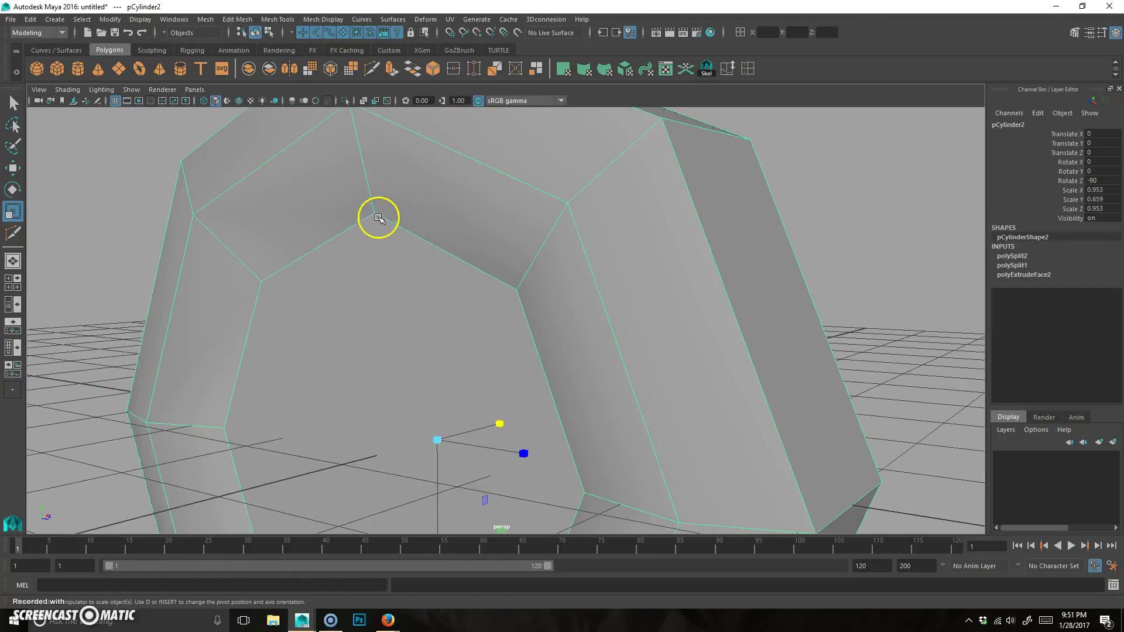
- Select the inner rim edge loops on both sides of the outer ring and bevel them
{"action": "right_click_drag", "start_coordinate": [473, 228], "coordinate": [477, 183]}
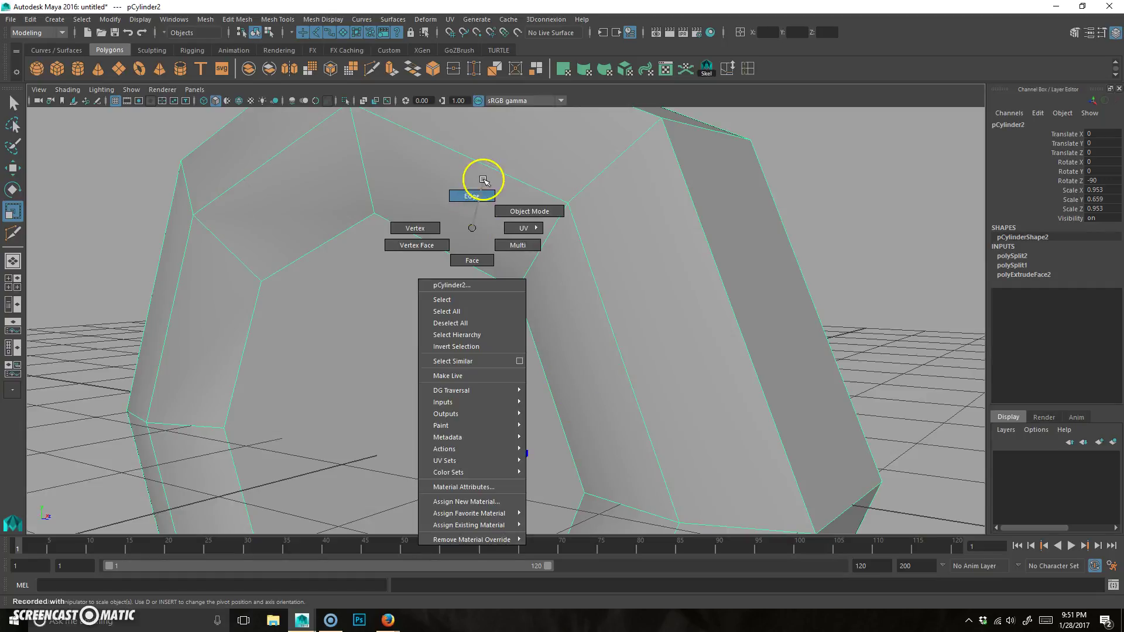
{"action": "double_click", "coordinate": [476, 258]}
{"action": "left_click_drag", "start_coordinate": [476, 258], "coordinate": [441, 161], "text": "alt"}
{"action": "key", "text": "F8"}
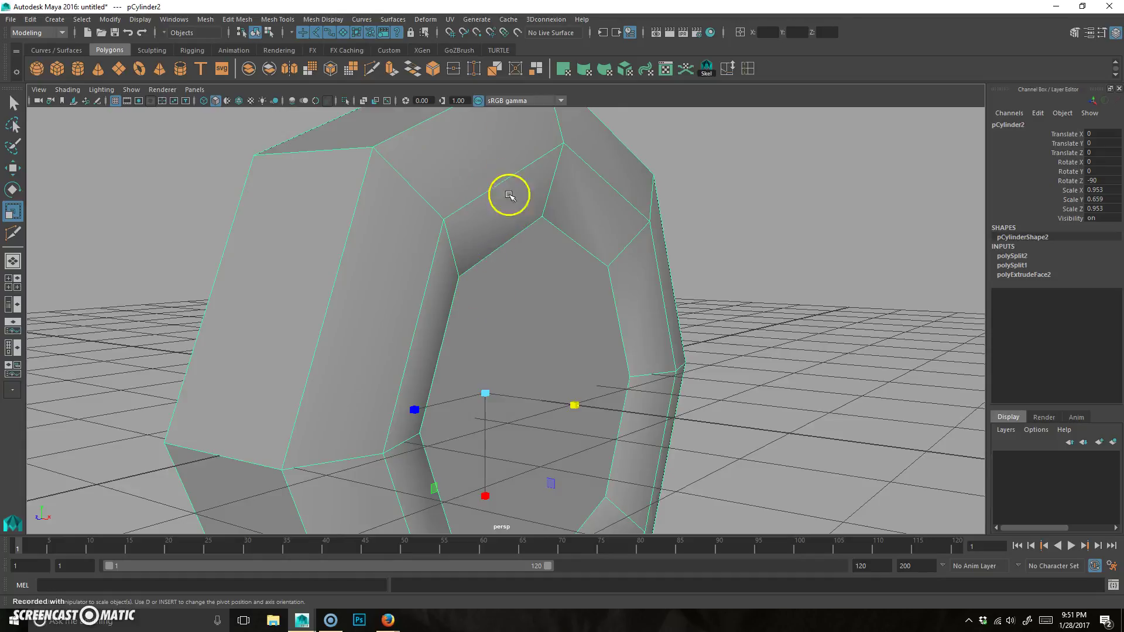
{"action": "key", "text": "F8"}
{"action": "double_click", "coordinate": [502, 241]}
{"action": "key", "text": "f"}
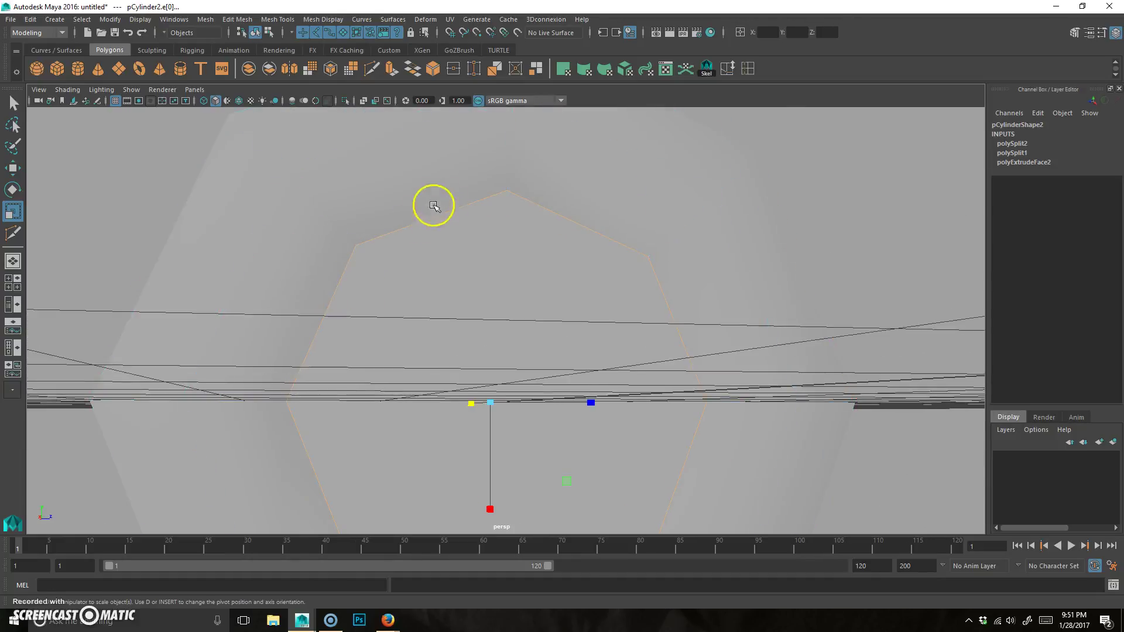
{"action": "left_click_drag", "start_coordinate": [440, 215], "coordinate": [404, 223], "text": "alt"}
{"action": "key", "text": "ctrl+b"}
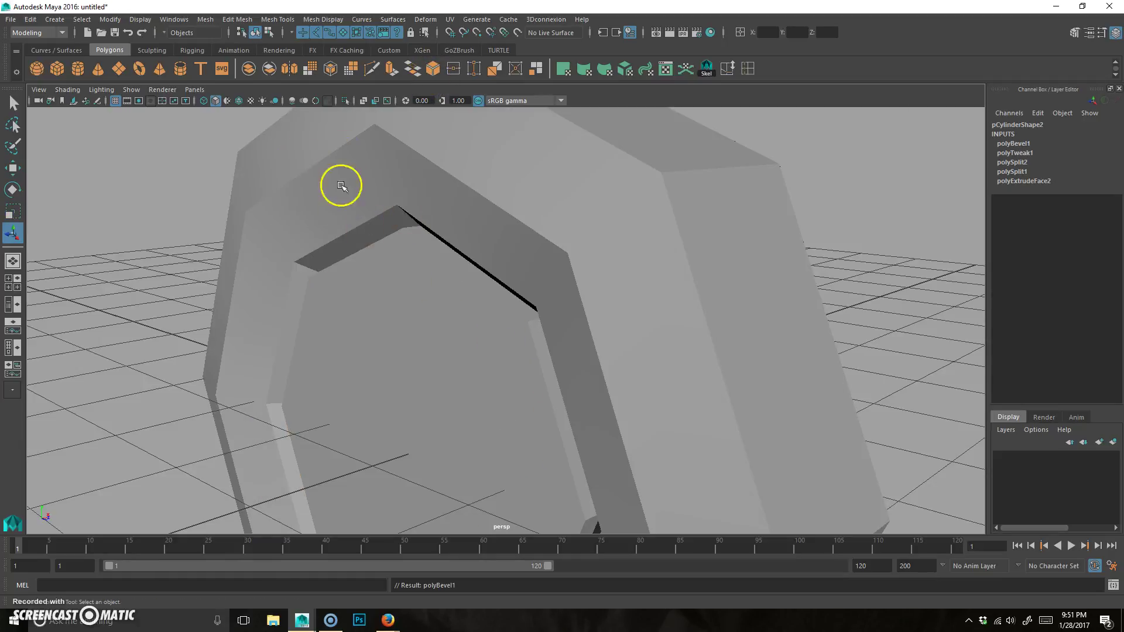
{"action": "left_click_drag", "start_coordinate": [601, 279], "coordinate": [760, 209], "text": "alt"}
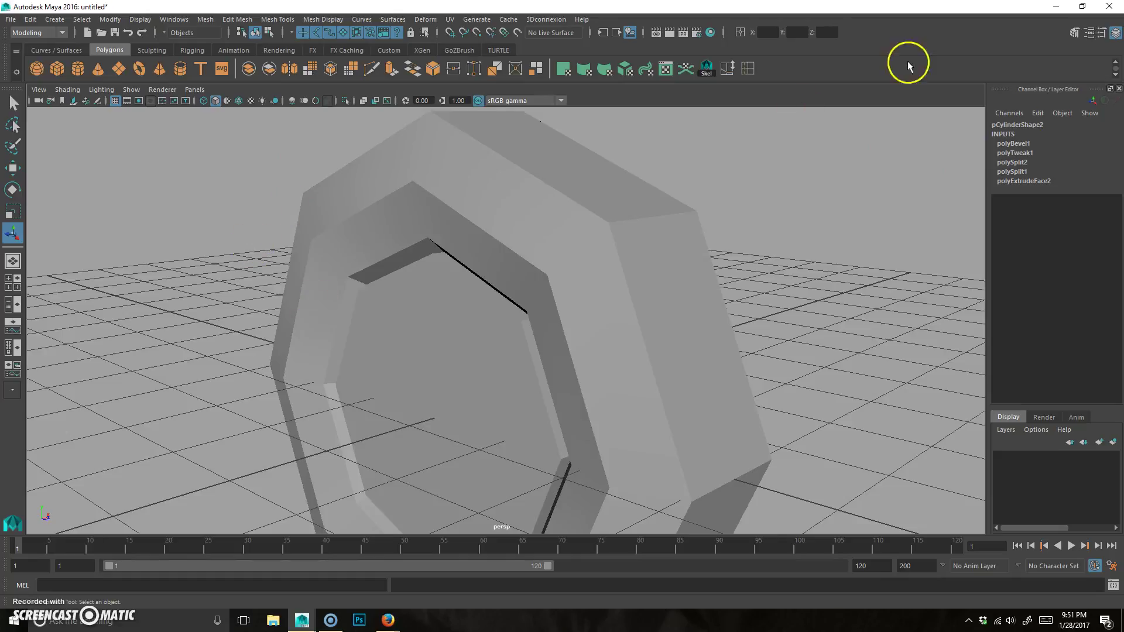
- Set the inner rim bevel's fraction to 0.01
{"action": "left_click", "coordinate": [1014, 144]}
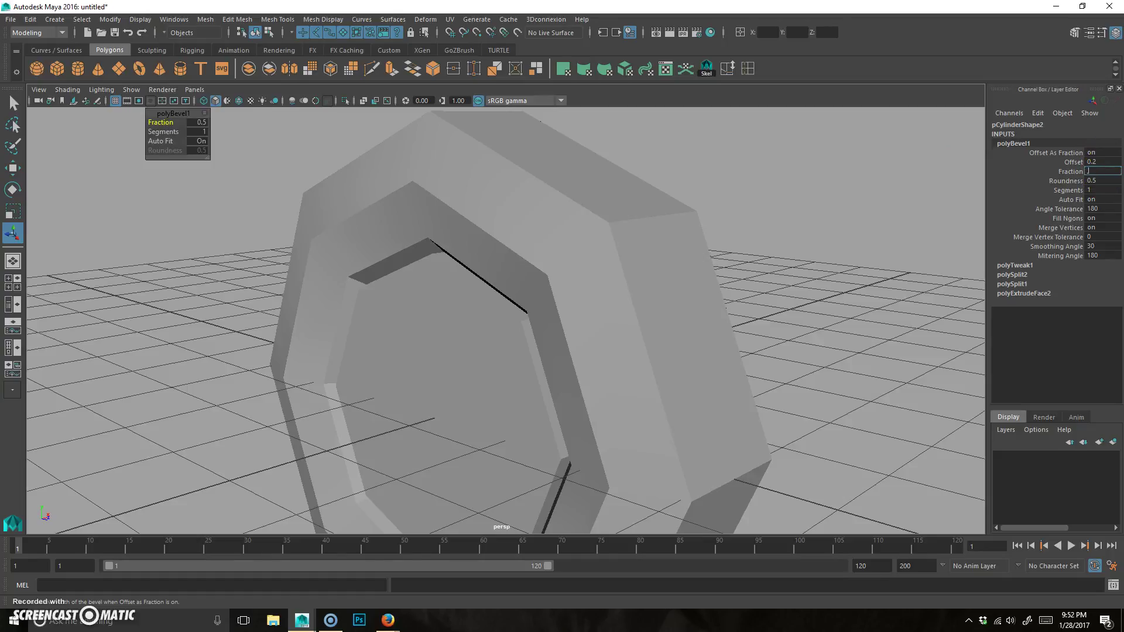
{"action": "key", "text": "Return"}
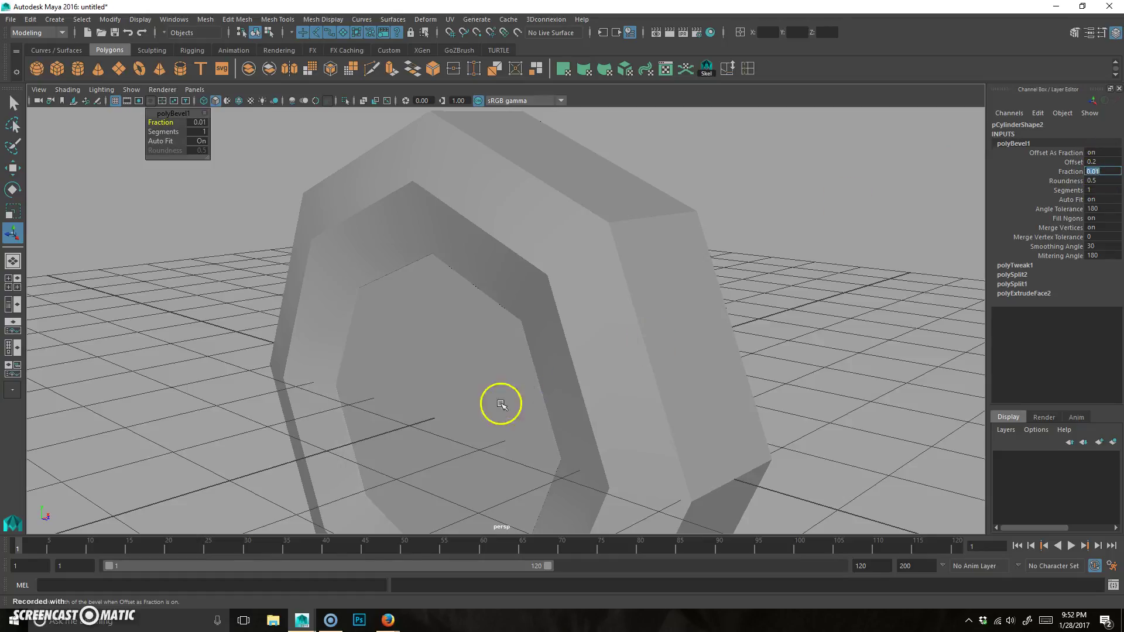
{"action": "scroll", "coordinate": [518, 389], "scroll_direction": "up", "scroll_amount": 4}
{"action": "scroll", "coordinate": [519, 391], "scroll_direction": "down", "scroll_amount": 2}
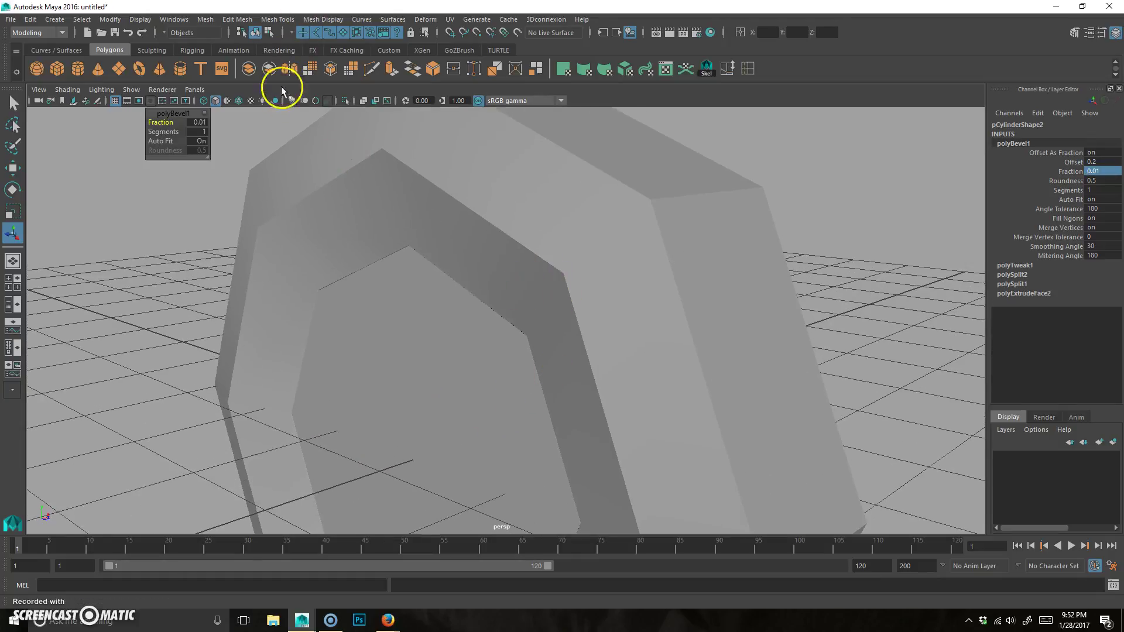
- Turn on wireframe on shaded and examine the narrow bevel along the ring's inner rim
{"action": "left_click", "coordinate": [238, 100]}
{"action": "scroll", "coordinate": [422, 334], "scroll_direction": "up", "scroll_amount": 8}
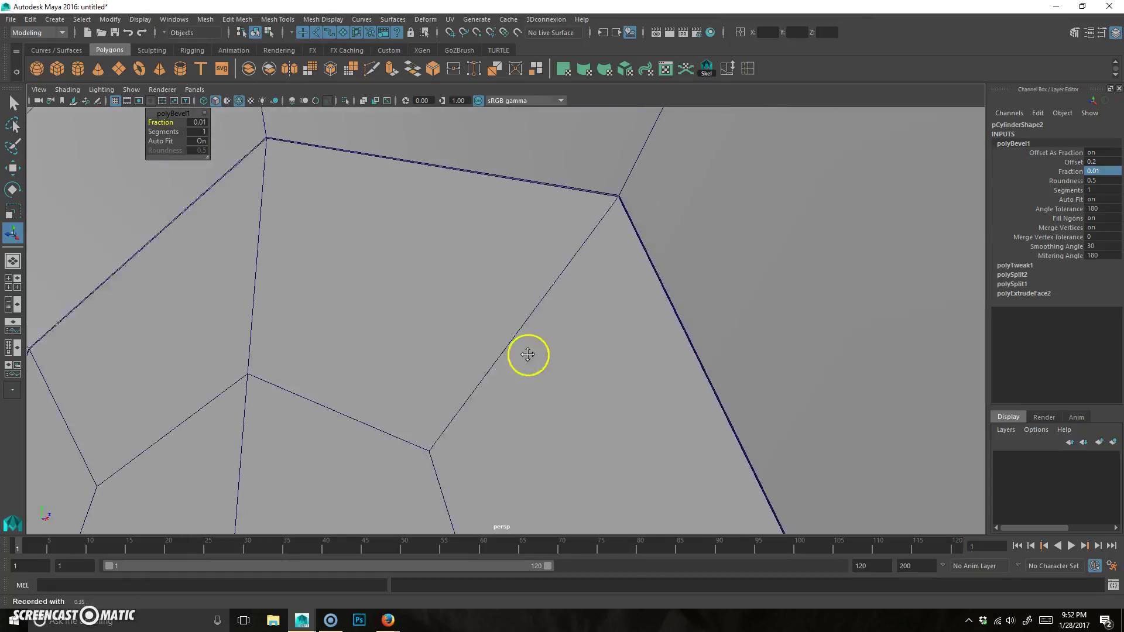
{"action": "middle_click_drag", "start_coordinate": [527, 355], "coordinate": [499, 336], "text": "alt"}
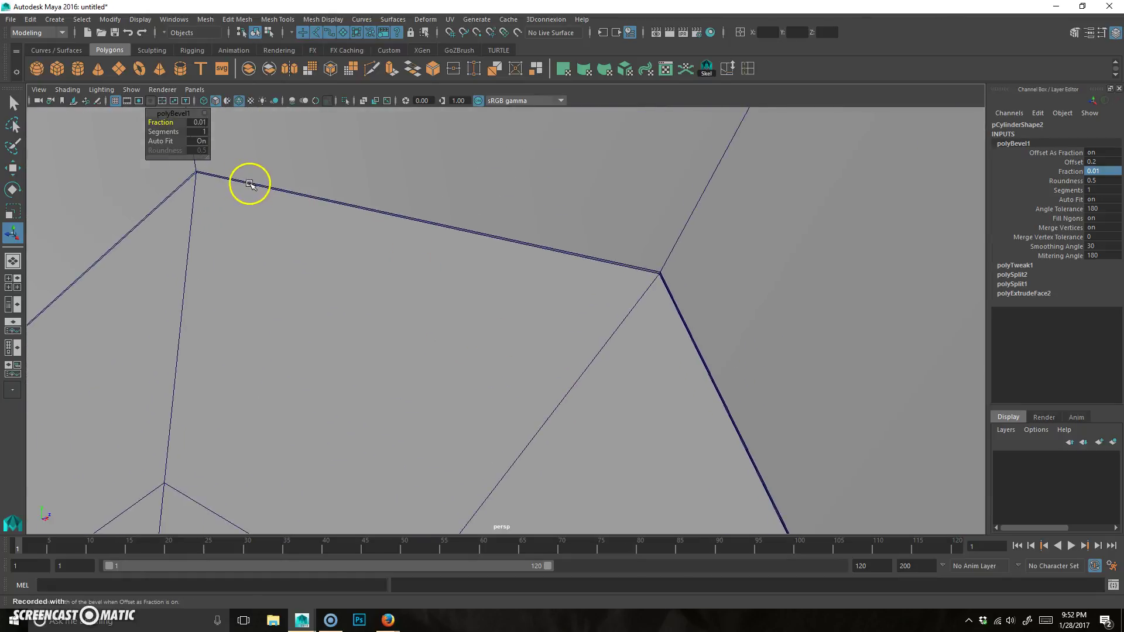
{"action": "scroll", "coordinate": [704, 328], "scroll_direction": "down", "scroll_amount": 5}
- Preview the ring smoothed and return it to the unsmoothed display with the tread in view
{"action": "left_click_drag", "start_coordinate": [773, 354], "coordinate": [576, 346], "text": "alt"}
{"action": "right_click_drag", "start_coordinate": [576, 346], "coordinate": [510, 353], "text": "alt"}
{"action": "left_click_drag", "start_coordinate": [510, 353], "coordinate": [486, 392], "text": "alt"}
{"action": "key", "text": "3"}
{"action": "mouse_move", "coordinate": [595, 374]}
{"action": "left_mouse_down", "text": "alt"}
{"action": "mouse_move", "coordinate": [603, 333]}
{"action": "mouse_move", "coordinate": [585, 344]}
{"action": "mouse_move", "coordinate": [648, 349]}
{"action": "mouse_move", "coordinate": [469, 346]}
{"action": "mouse_move", "coordinate": [597, 386]}
{"action": "left_mouse_up", "text": "alt"}
{"action": "key", "text": "1"}
{"action": "right_click_drag", "start_coordinate": [597, 386], "coordinate": [509, 369], "text": "alt"}
{"action": "left_click_drag", "start_coordinate": [510, 369], "coordinate": [515, 297], "text": "alt"}
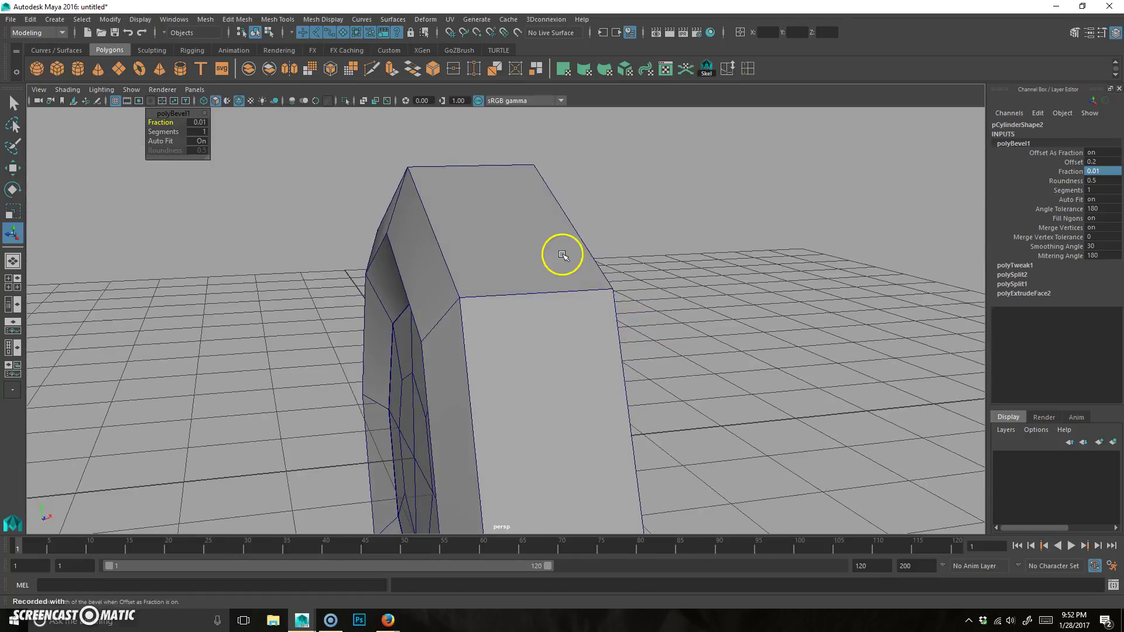
- Bevel the outer tread edge loops on both sides of the ring with a fraction of 0.2
{"action": "left_click", "coordinate": [557, 248]}
{"action": "left_click_drag", "start_coordinate": [455, 265], "coordinate": [459, 239], "text": "alt"}
{"action": "key", "text": "F10"}
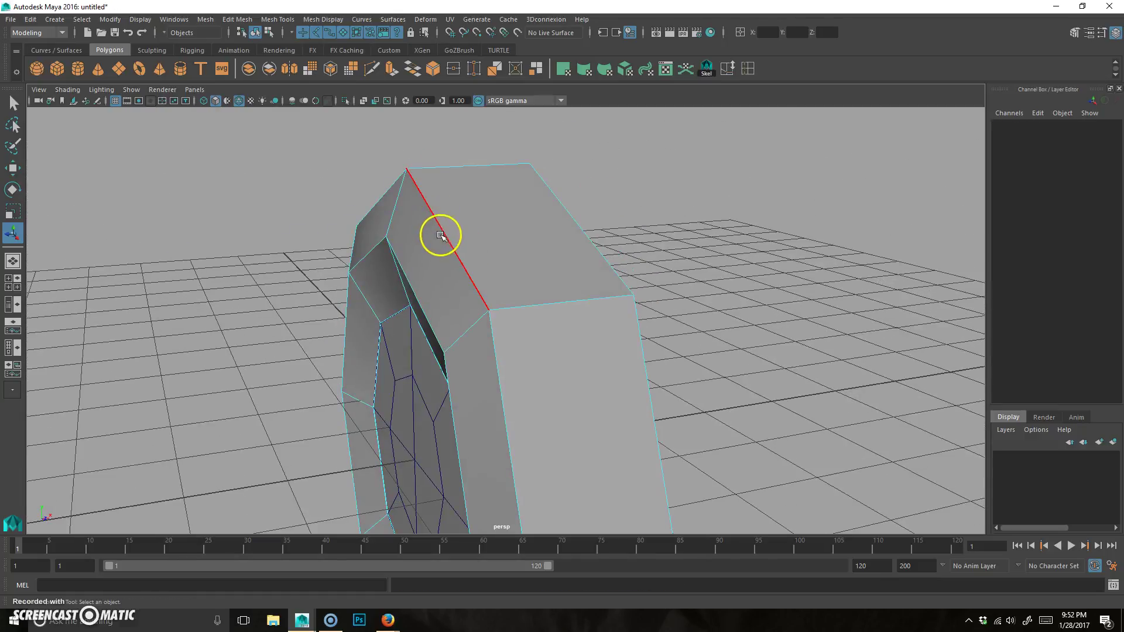
{"action": "double_click", "coordinate": [441, 236]}
{"action": "left_click_drag", "start_coordinate": [698, 256], "coordinate": [537, 244], "text": "alt"}
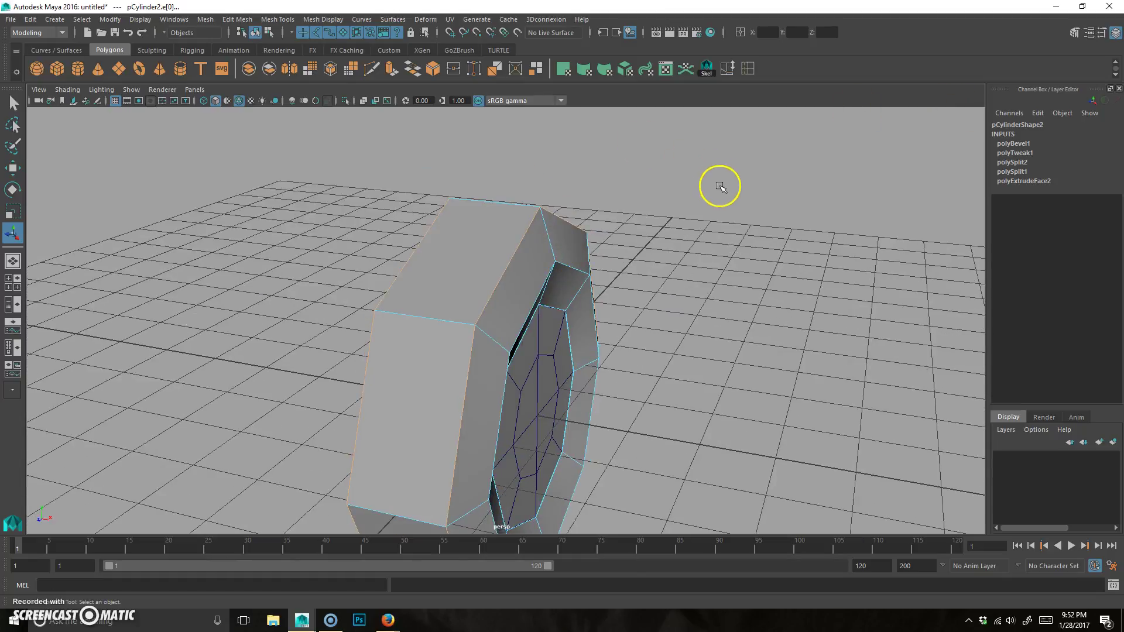
{"action": "key", "text": "ctrl+b"}
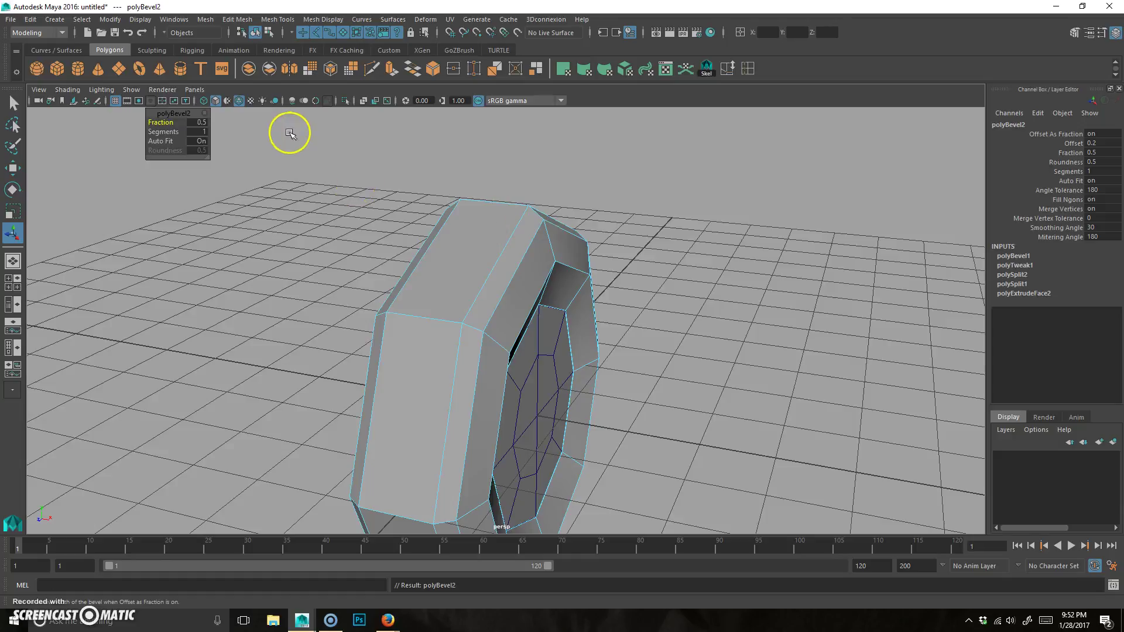
{"action": "left_click_drag", "start_coordinate": [166, 123], "coordinate": [164, 123]}
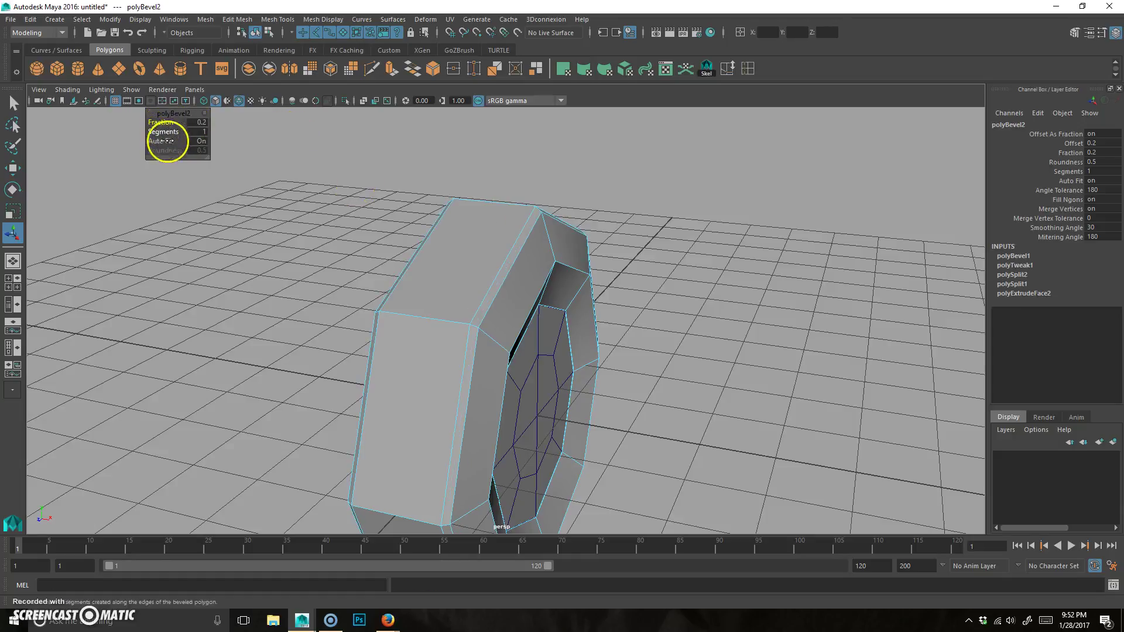
- Compare the bevelled tire in smoothed and unsmoothed display from several sides, ending in the unsmoothed display
{"action": "key", "text": "3"}
{"action": "left_click_drag", "start_coordinate": [459, 263], "coordinate": [398, 237], "text": "alt"}
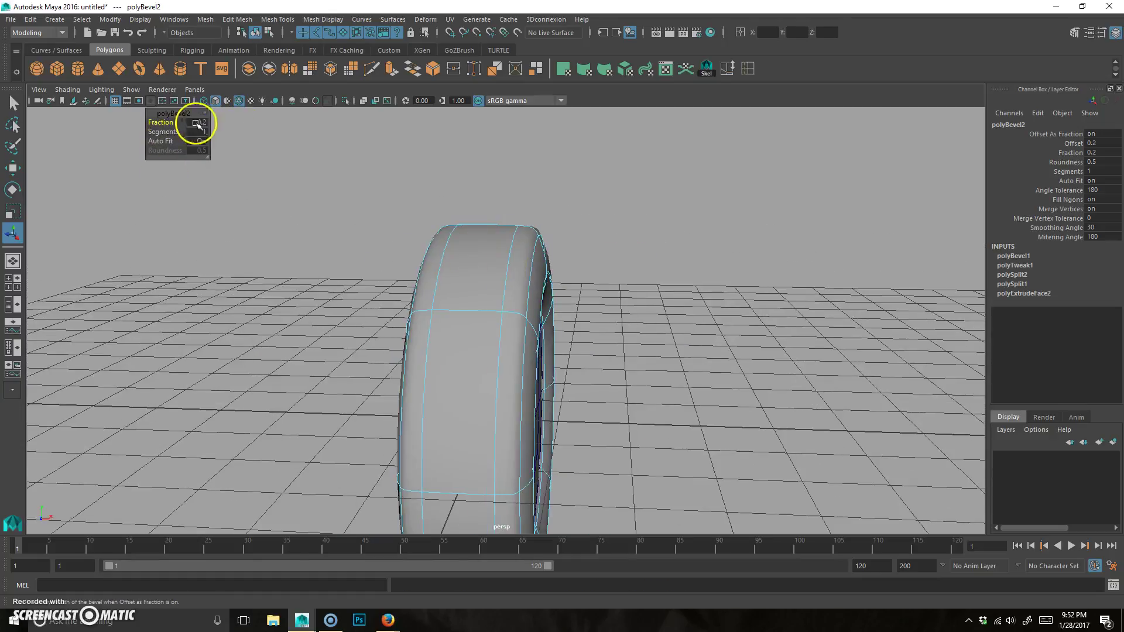
{"action": "key", "text": "1"}
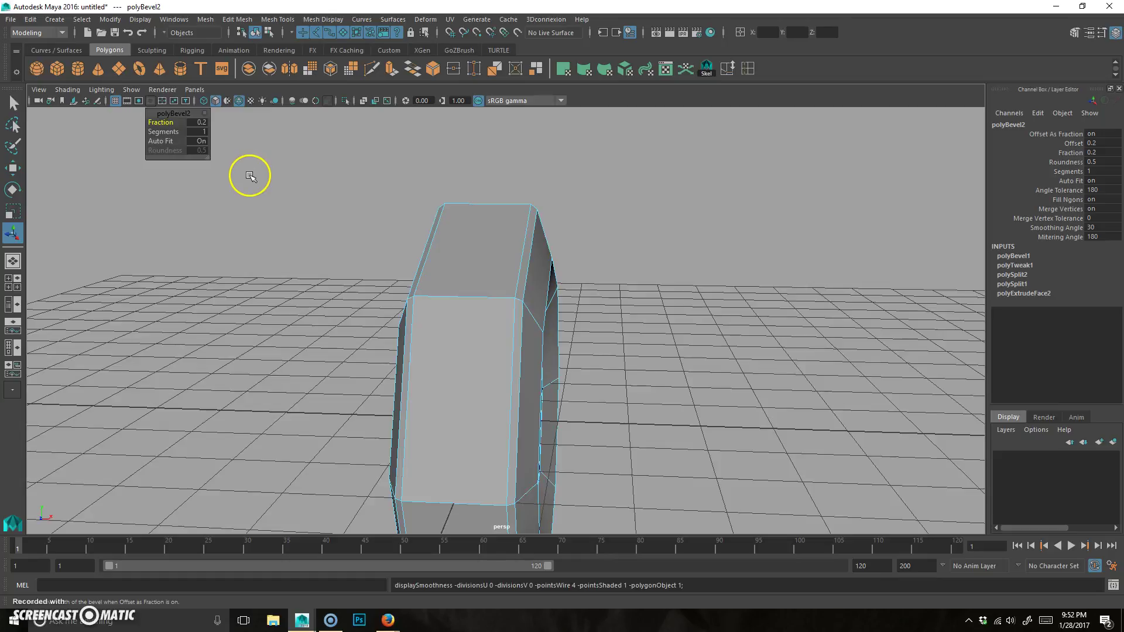
{"action": "key", "text": "3"}
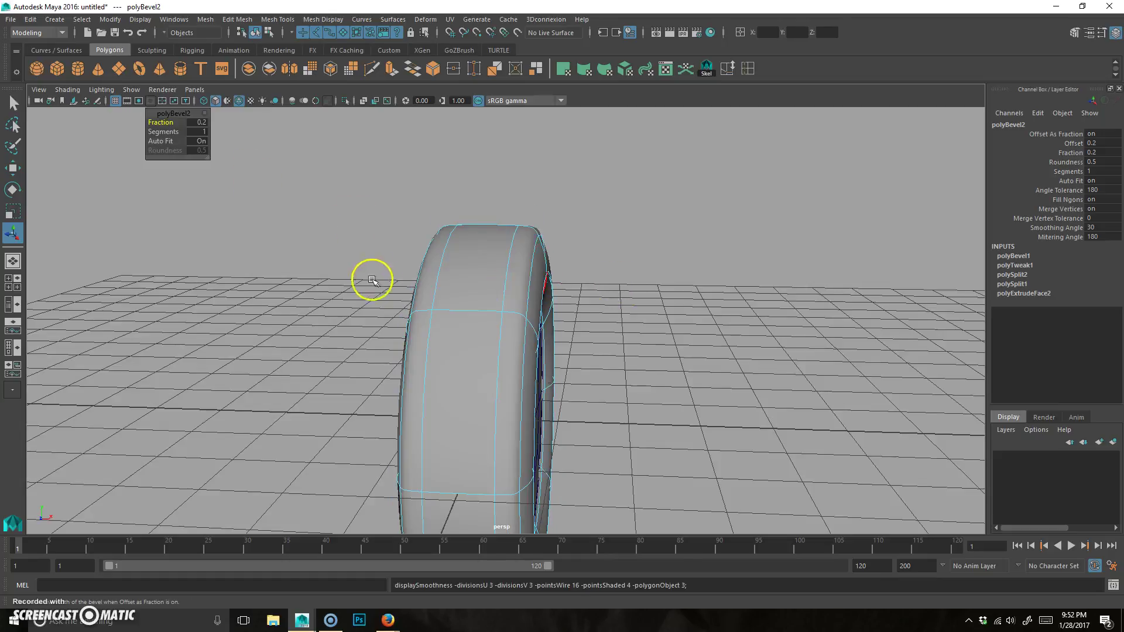
{"action": "left_click_drag", "start_coordinate": [379, 279], "coordinate": [509, 261], "text": "alt"}
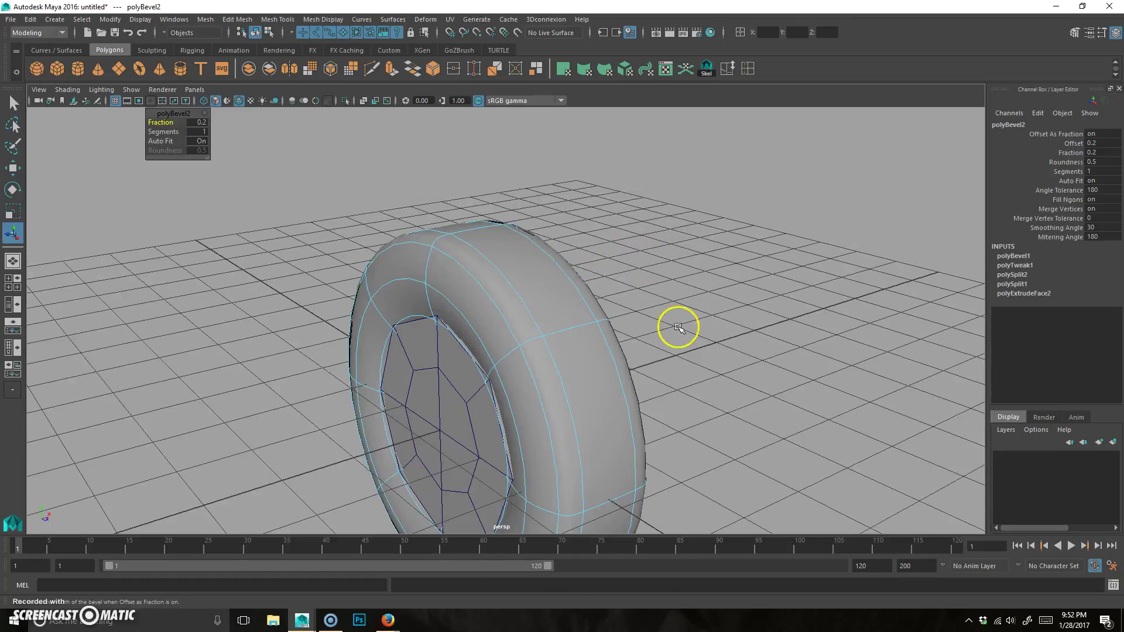
{"action": "key", "text": "1"}
{"action": "left_click_drag", "start_coordinate": [695, 346], "coordinate": [468, 287], "text": "alt"}
{"action": "left_click", "coordinate": [673, 254]}
{"action": "left_click_drag", "start_coordinate": [673, 254], "coordinate": [525, 261], "text": "alt"}
{"action": "key", "text": "3"}
{"action": "left_click_drag", "start_coordinate": [708, 334], "coordinate": [609, 309], "text": "alt"}
{"action": "key", "text": "1"}
- Select the outer edge loops on both sides of the inner hub and bevel them
{"action": "left_click", "coordinate": [519, 329]}
{"action": "left_click_drag", "start_coordinate": [519, 328], "coordinate": [607, 296], "text": "alt"}
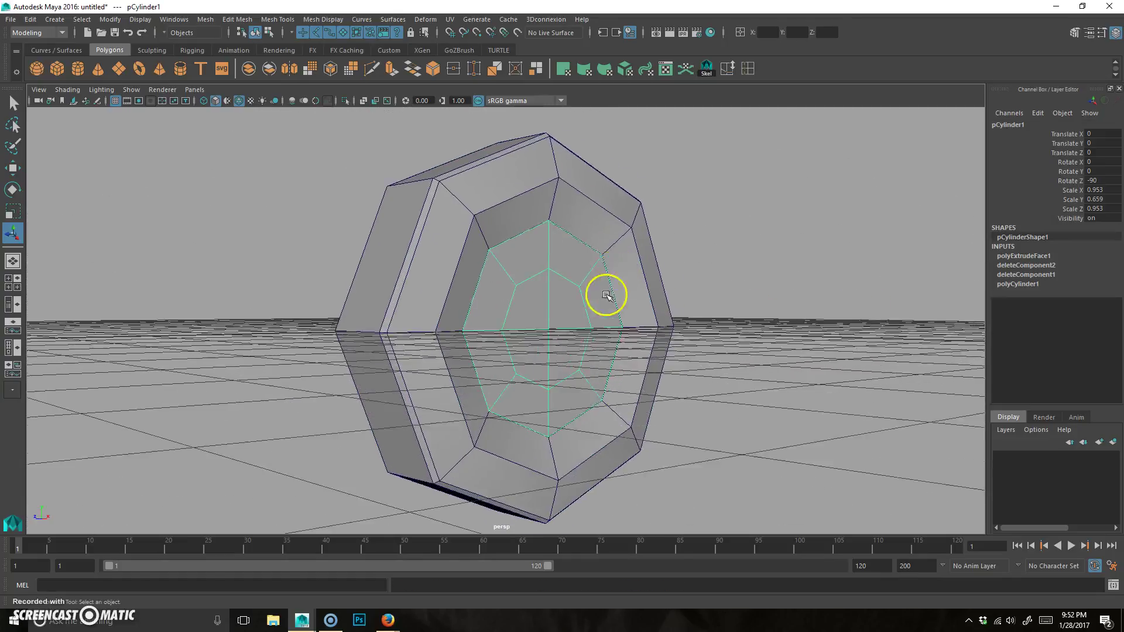
{"action": "scroll", "coordinate": [610, 276], "scroll_direction": "up", "scroll_amount": 5}
{"action": "scroll", "coordinate": [484, 261], "scroll_direction": "up", "scroll_amount": 3}
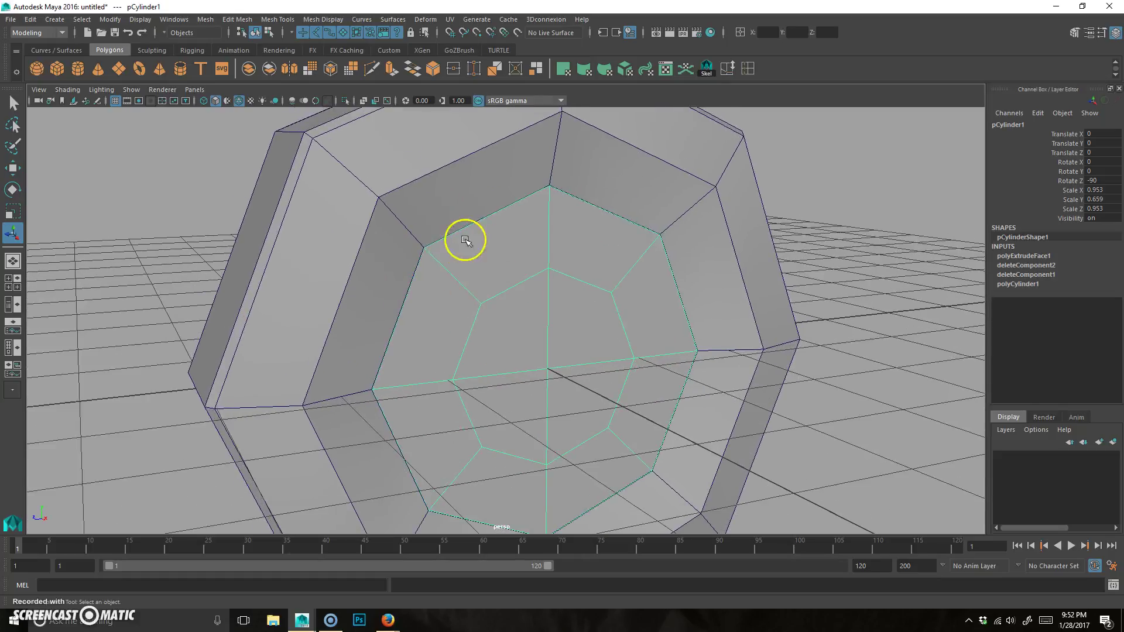
{"action": "scroll", "coordinate": [466, 240], "scroll_direction": "up", "scroll_amount": 2}
{"action": "right_click_drag", "start_coordinate": [509, 229], "coordinate": [485, 188]}
{"action": "left_click", "coordinate": [488, 182]}
{"action": "left_click_drag", "start_coordinate": [488, 182], "coordinate": [558, 226], "text": "alt"}
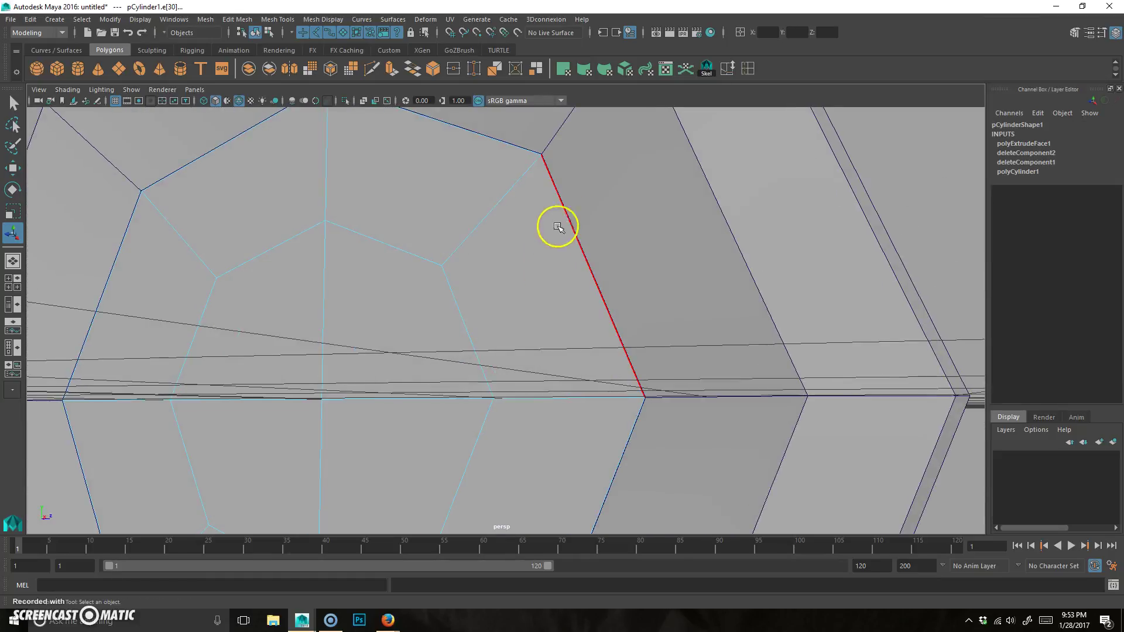
{"action": "double_click", "coordinate": [574, 235], "text": "shift"}
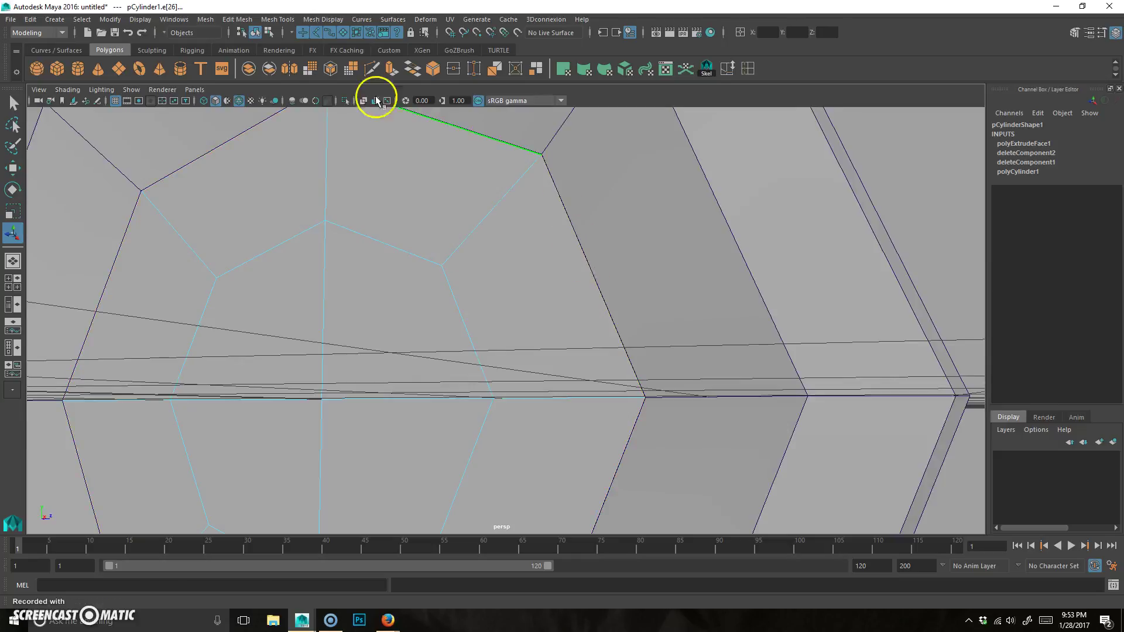
{"action": "left_click", "coordinate": [435, 69]}
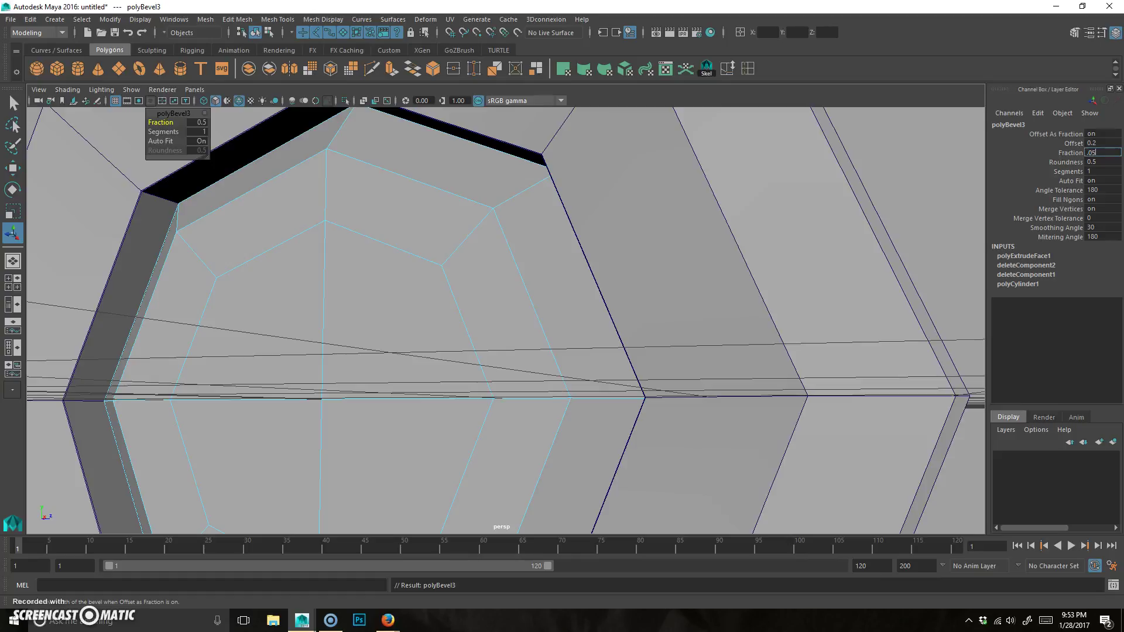
- Set the hub bevel's fraction to 0.01, after trying 0.05
{"action": "type", "text": ".05"}
{"action": "key", "text": "Return"}
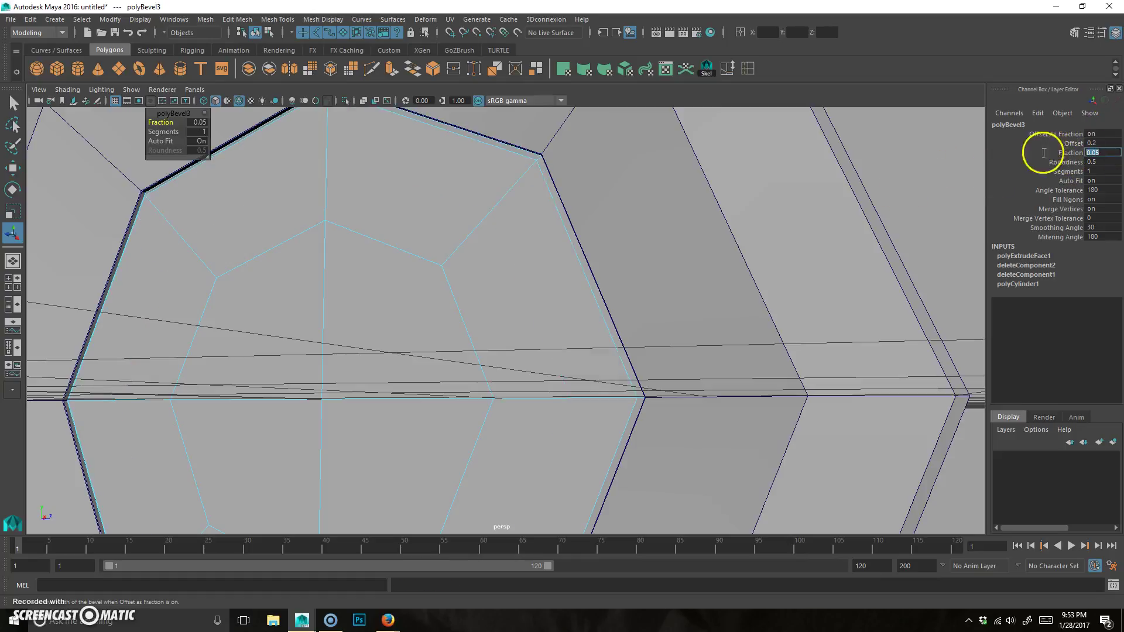
{"action": "type", "text": ".01"}
{"action": "key", "text": "Return"}
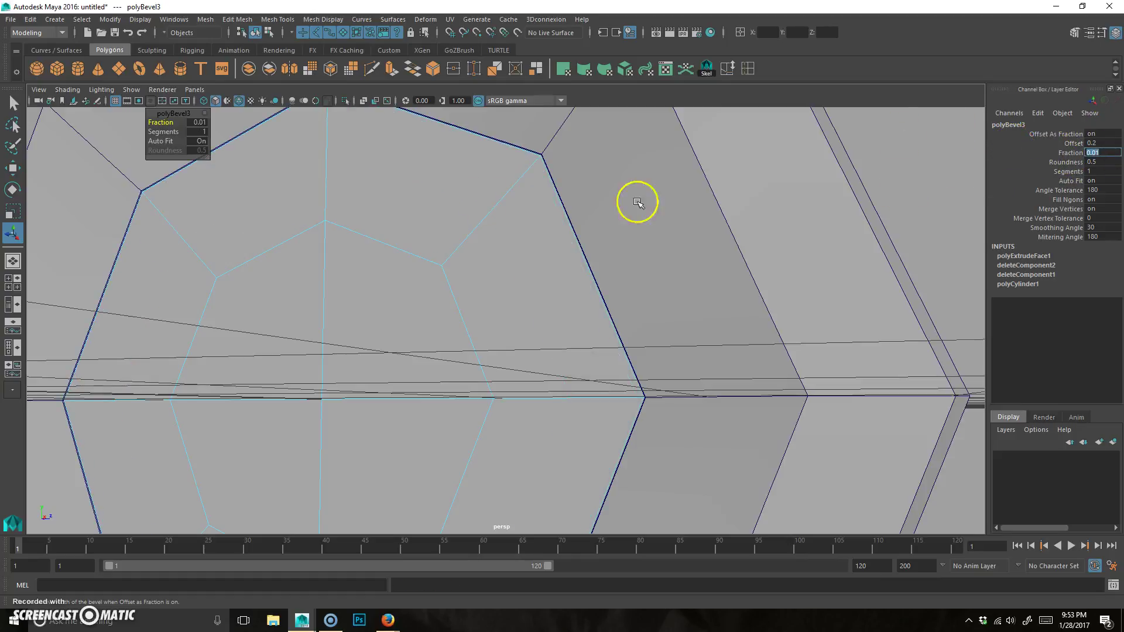
- Preview the hub and tire smoothed together, and return the hub to the unsmoothed display
{"action": "right_click_drag", "start_coordinate": [570, 254], "coordinate": [472, 283], "text": "alt"}
{"action": "left_click_drag", "start_coordinate": [472, 283], "coordinate": [649, 277], "text": "alt"}
{"action": "key", "text": "3"}
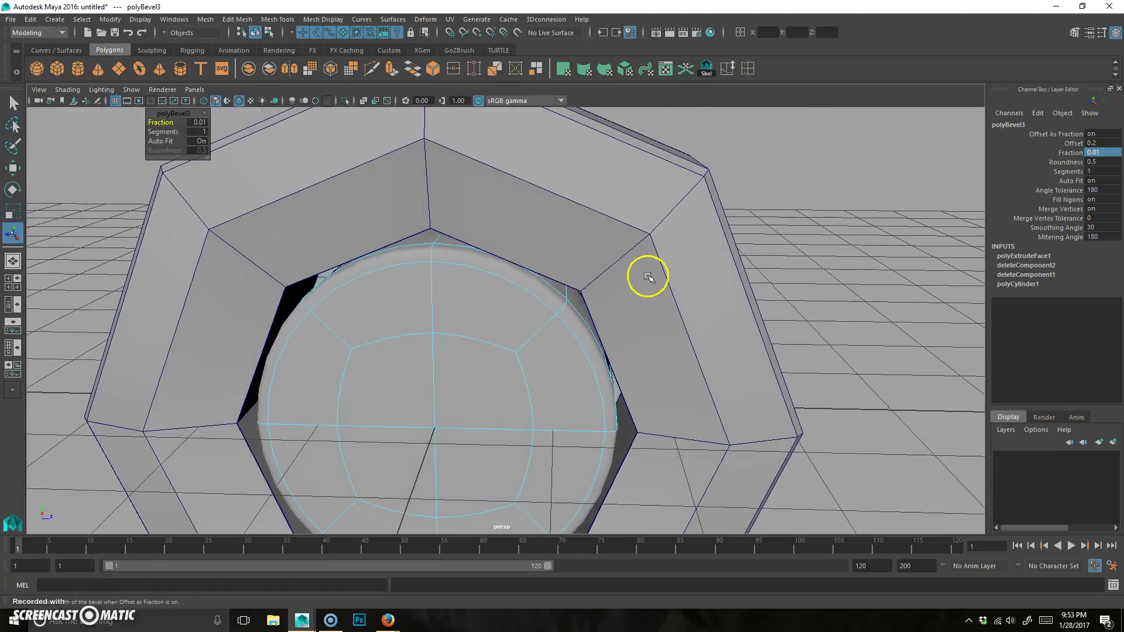
{"action": "left_click", "coordinate": [721, 225]}
{"action": "key", "text": "3"}
{"action": "left_click_drag", "start_coordinate": [736, 283], "coordinate": [534, 333], "text": "alt"}
{"action": "left_click", "coordinate": [529, 301]}
{"action": "key", "text": "1"}
- Insert three concentric edge loops into the hub's faces on both sides with the Multi-Cut tool
{"action": "left_click_drag", "start_coordinate": [597, 246], "coordinate": [559, 224], "text": "alt"}
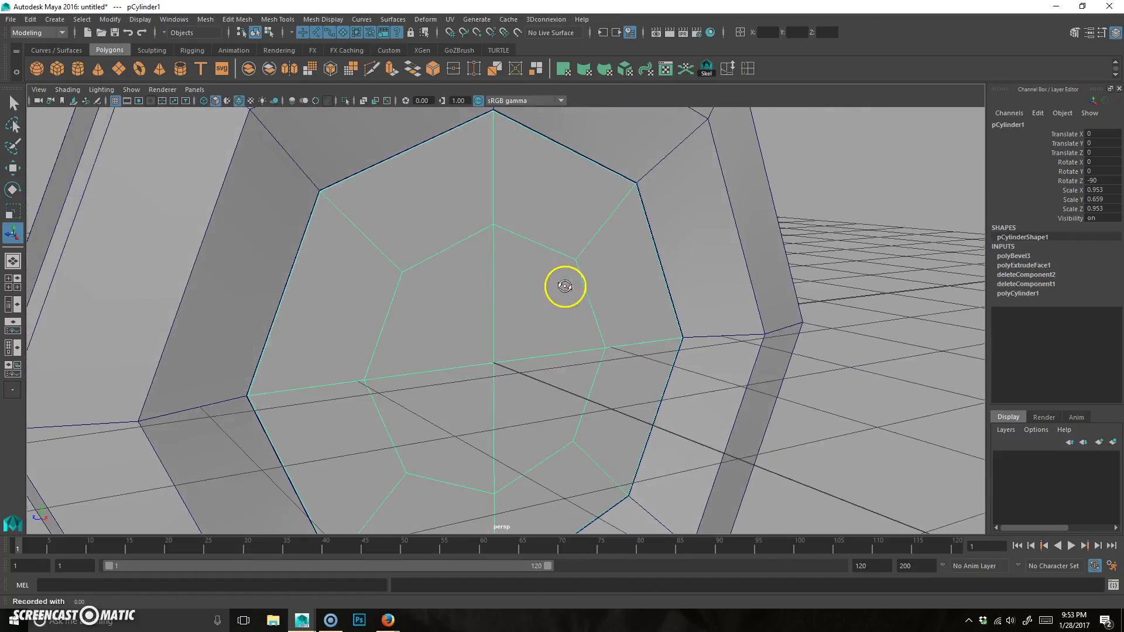
{"action": "left_click_drag", "start_coordinate": [565, 286], "coordinate": [568, 287], "text": "alt"}
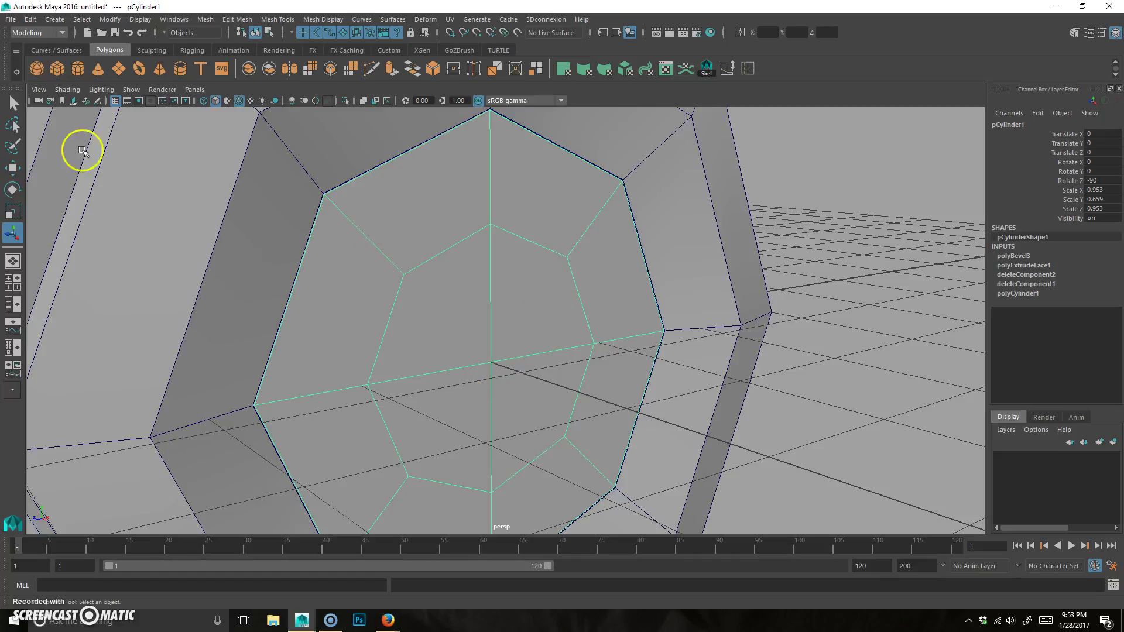
{"action": "left_click", "coordinate": [372, 69]}
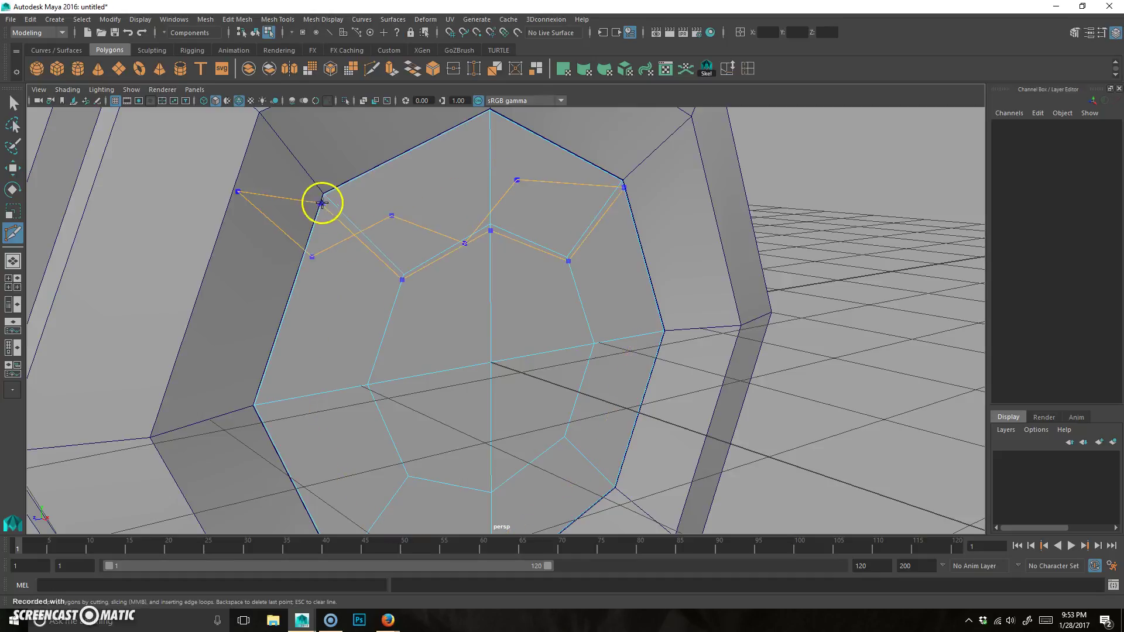
{"action": "left_click", "coordinate": [339, 200], "text": "ctrl"}
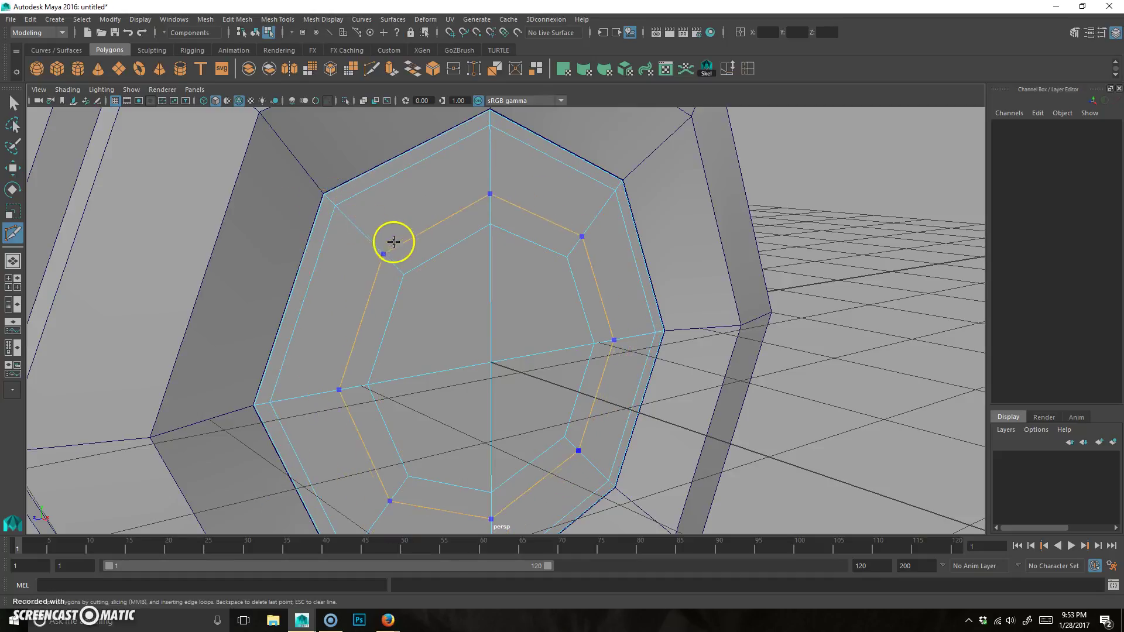
{"action": "left_click", "coordinate": [375, 231], "text": "ctrl"}
{"action": "left_click_drag", "start_coordinate": [251, 299], "coordinate": [450, 296], "text": "alt"}
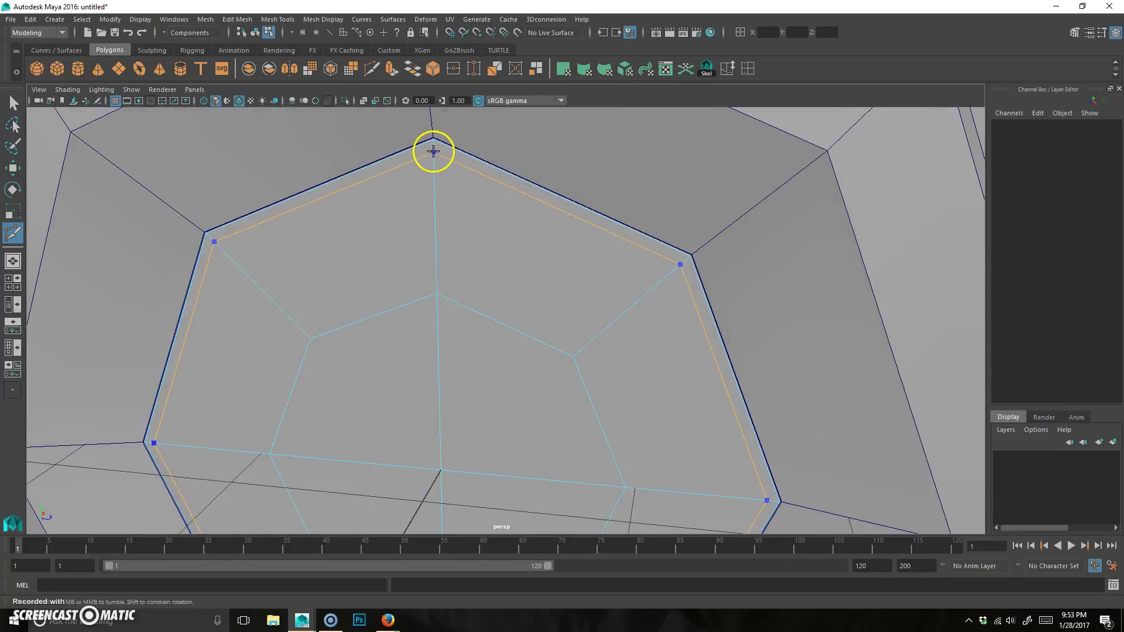
{"action": "left_click_drag", "start_coordinate": [439, 283], "coordinate": [532, 308], "text": "alt"}
- Select the outermost inserted edge loops on both hub sides and scale them inward along the axle to form a groove
{"action": "key", "text": "q"}
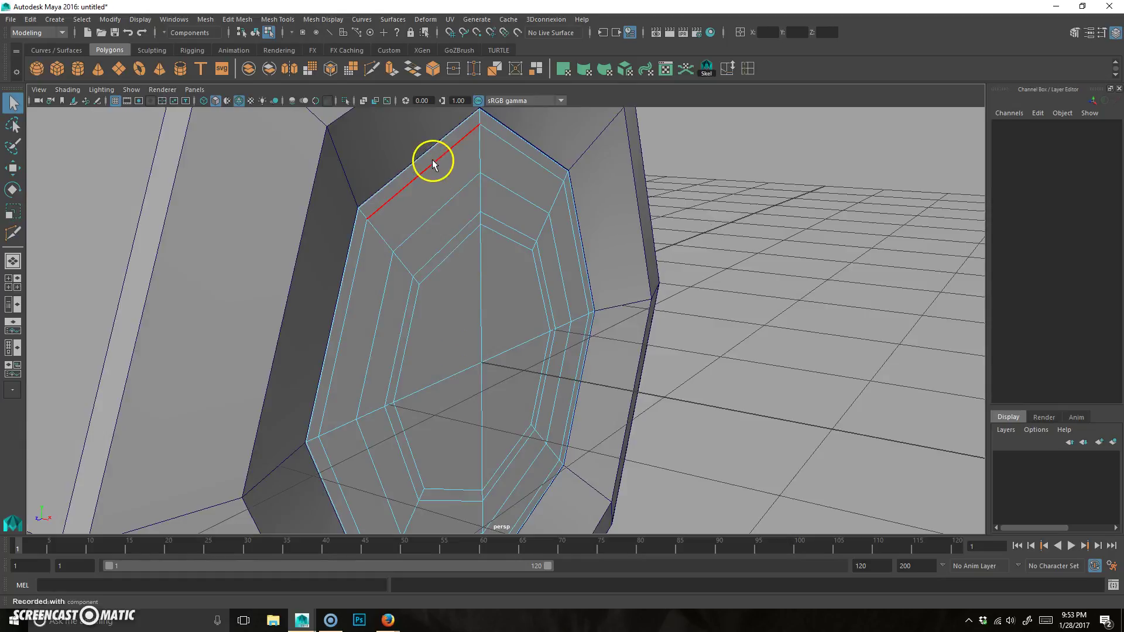
{"action": "double_click", "coordinate": [433, 158]}
{"action": "left_click_drag", "start_coordinate": [615, 240], "coordinate": [510, 287], "text": "alt"}
{"action": "key", "text": "r"}
{"action": "left_click_drag", "start_coordinate": [526, 354], "coordinate": [499, 351]}
- Select the middle inserted edge loop on both hub sides and scale the loops inward along the axle
{"action": "double_click", "coordinate": [462, 241]}
{"action": "left_click_drag", "start_coordinate": [462, 241], "coordinate": [479, 271], "text": "alt"}
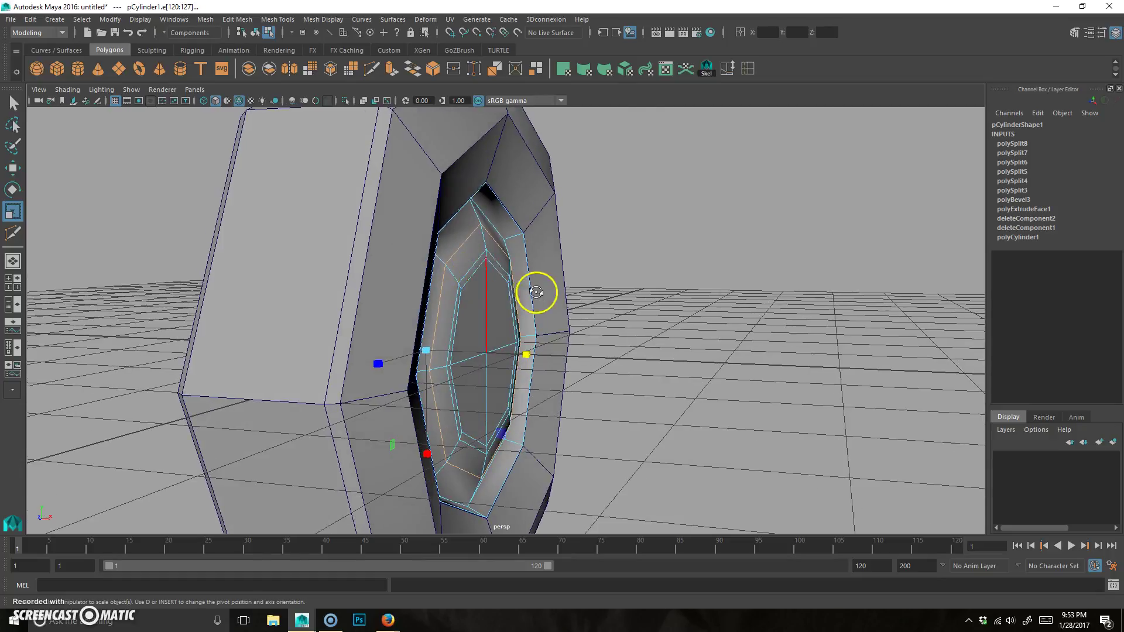
{"action": "left_click_drag", "start_coordinate": [536, 292], "coordinate": [502, 284], "text": "alt"}
- Select the centre cap faces on both sides of the hub and scale them down radially to about 0.62
{"action": "right_click", "coordinate": [504, 277]}
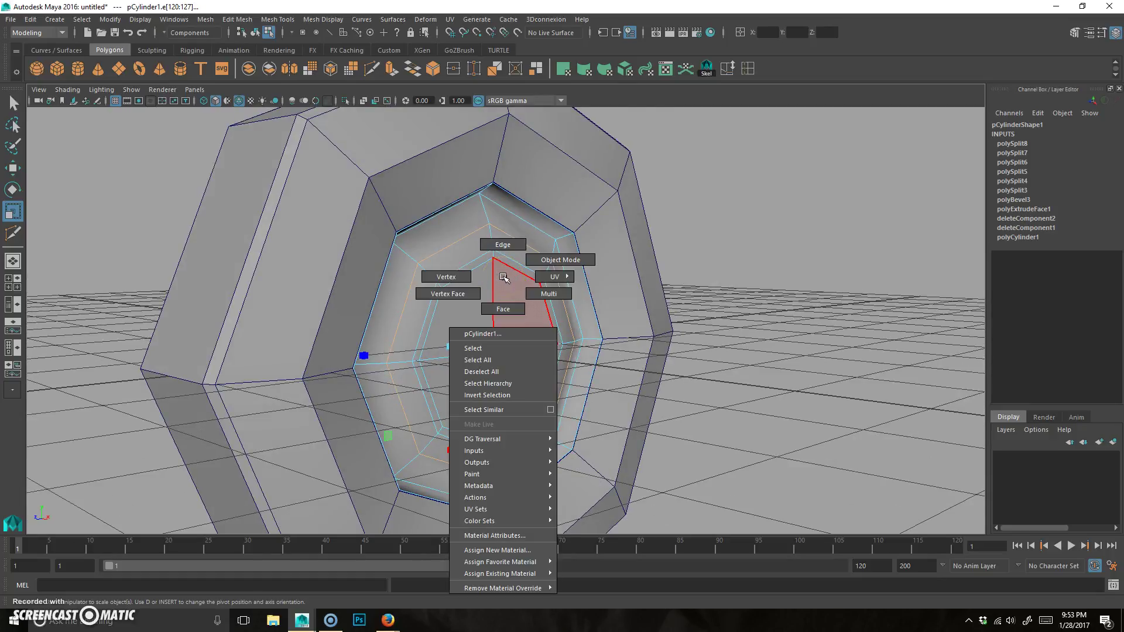
{"action": "right_click_drag", "start_coordinate": [504, 277], "coordinate": [503, 246]}
{"action": "double_click", "coordinate": [475, 257]}
{"action": "left_click_drag", "start_coordinate": [556, 328], "coordinate": [408, 355], "text": "alt"}
{"action": "right_click_drag", "start_coordinate": [523, 301], "coordinate": [528, 331]}
{"action": "left_click", "coordinate": [479, 346]}
{"action": "left_click_drag", "start_coordinate": [519, 381], "coordinate": [467, 331], "text": "alt"}
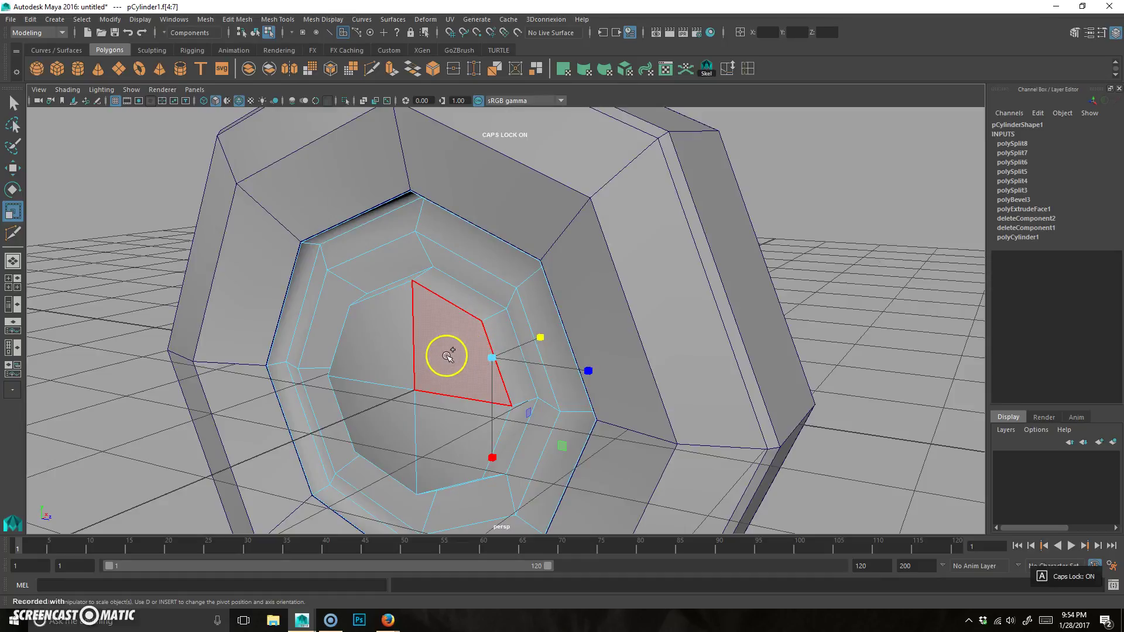
{"action": "left_click_drag", "start_coordinate": [465, 390], "coordinate": [468, 389], "text": "shift"}
{"action": "left_click_drag", "start_coordinate": [744, 380], "coordinate": [529, 397], "text": "alt"}
{"action": "left_click_drag", "start_coordinate": [417, 478], "coordinate": [394, 459], "text": "alt"}
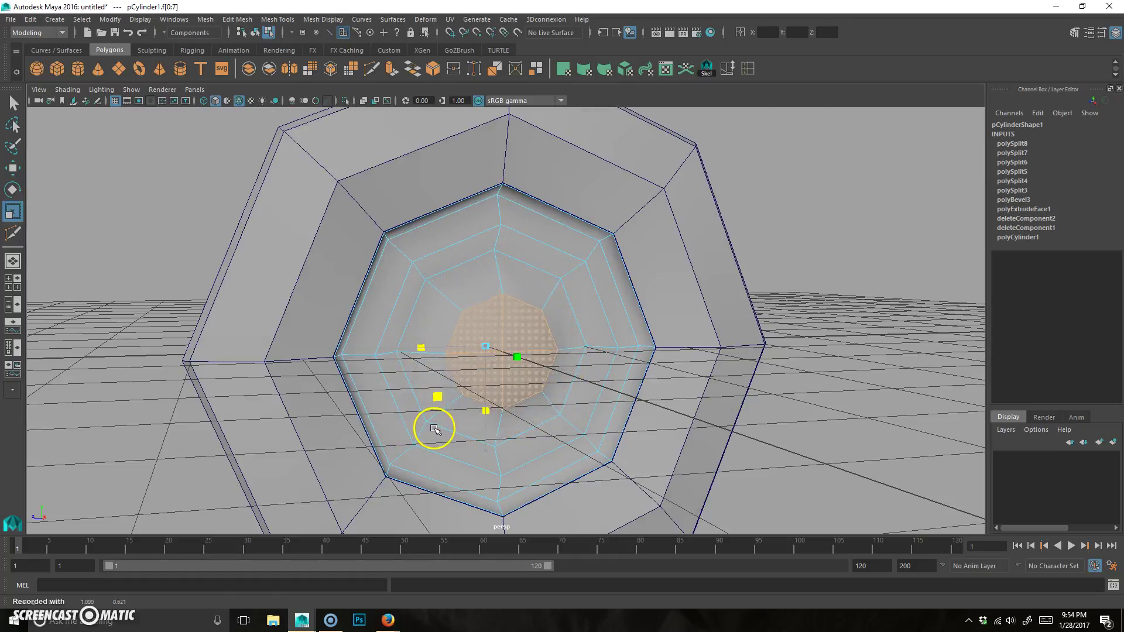
{"action": "left_click_drag", "start_coordinate": [433, 429], "coordinate": [469, 427], "text": "alt"}
- Return the hub to object selection and preview the hub and tire smoothed from several angles
{"action": "right_click_drag", "start_coordinate": [638, 349], "coordinate": [634, 286]}
{"action": "left_click", "coordinate": [572, 334]}
{"action": "right_click_drag", "start_coordinate": [488, 374], "coordinate": [541, 242]}
{"action": "left_click", "coordinate": [480, 338]}
{"action": "mouse_move", "coordinate": [724, 359]}
{"action": "left_mouse_down", "text": "alt"}
{"action": "mouse_move", "coordinate": [693, 364]}
{"action": "mouse_move", "coordinate": [711, 379]}
{"action": "mouse_move", "coordinate": [720, 371]}
{"action": "left_mouse_up", "text": "alt"}
{"action": "key", "text": "3"}
{"action": "left_click", "coordinate": [808, 346]}
{"action": "left_click_drag", "start_coordinate": [808, 348], "coordinate": [877, 368], "text": "alt"}
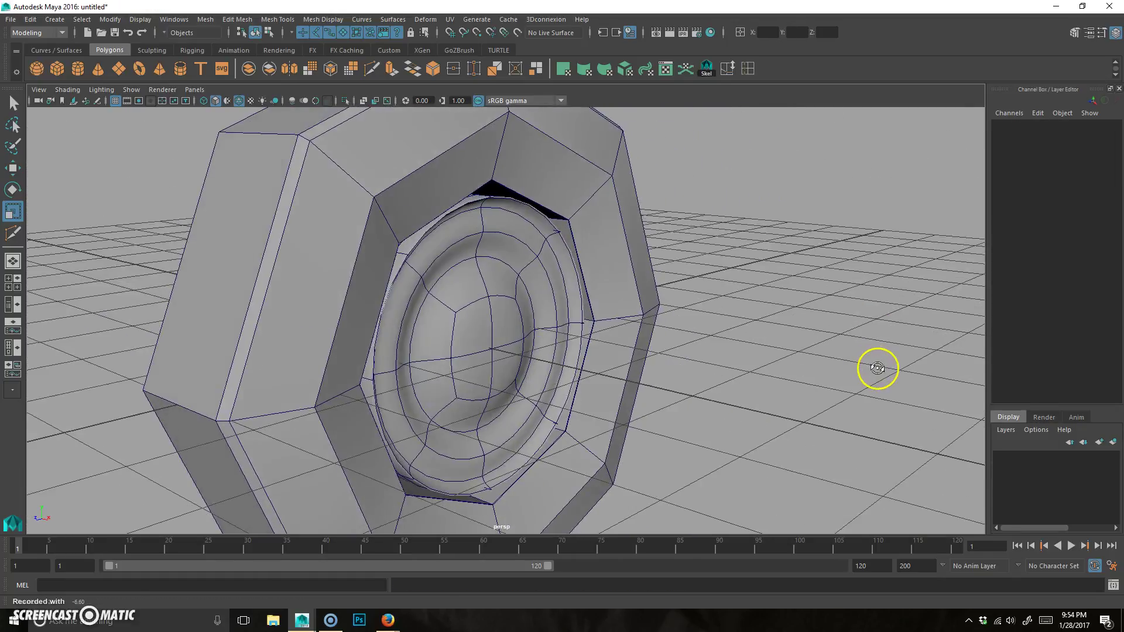
{"action": "left_click", "coordinate": [626, 262]}
{"action": "key", "text": "3"}
{"action": "left_click", "coordinate": [640, 261]}
{"action": "left_click_drag", "start_coordinate": [785, 276], "coordinate": [559, 310], "text": "alt"}
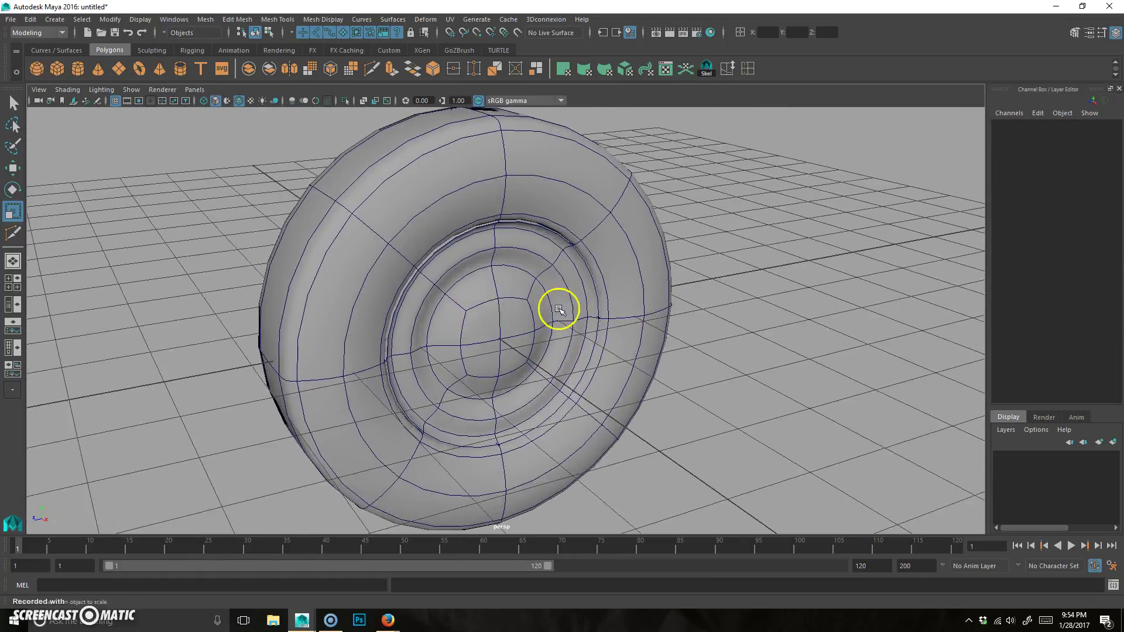
- Select the hub and return it to the unsmoothed display
{"action": "scroll", "coordinate": [559, 310], "scroll_direction": "up", "scroll_amount": 3}
{"action": "left_click", "coordinate": [512, 283]}
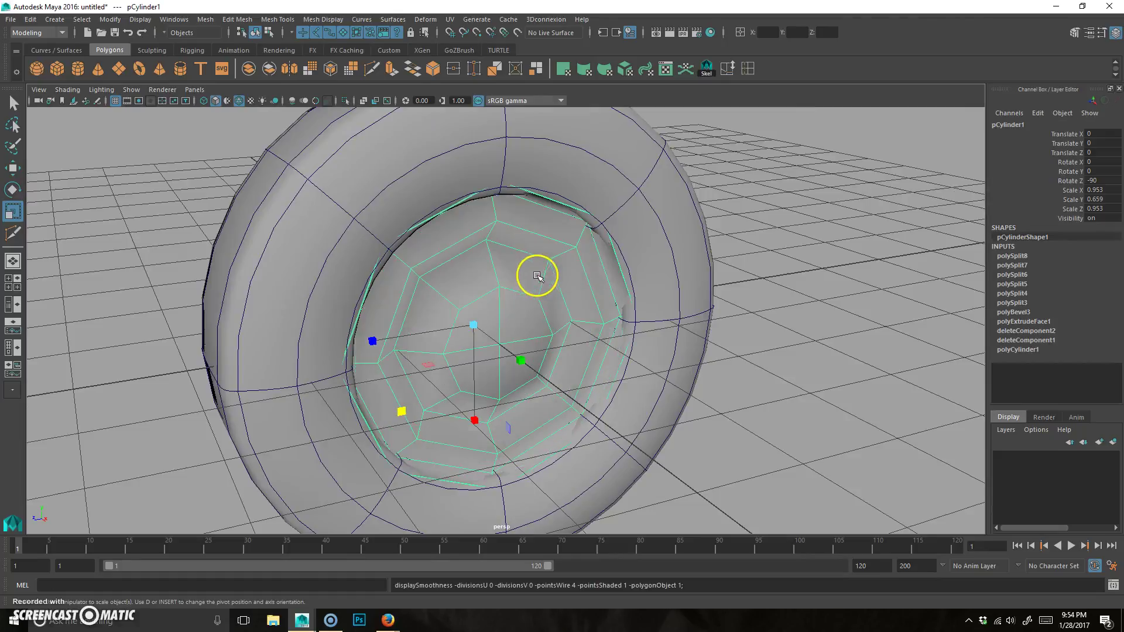
{"action": "scroll", "coordinate": [513, 283], "scroll_direction": "up", "scroll_amount": 2}
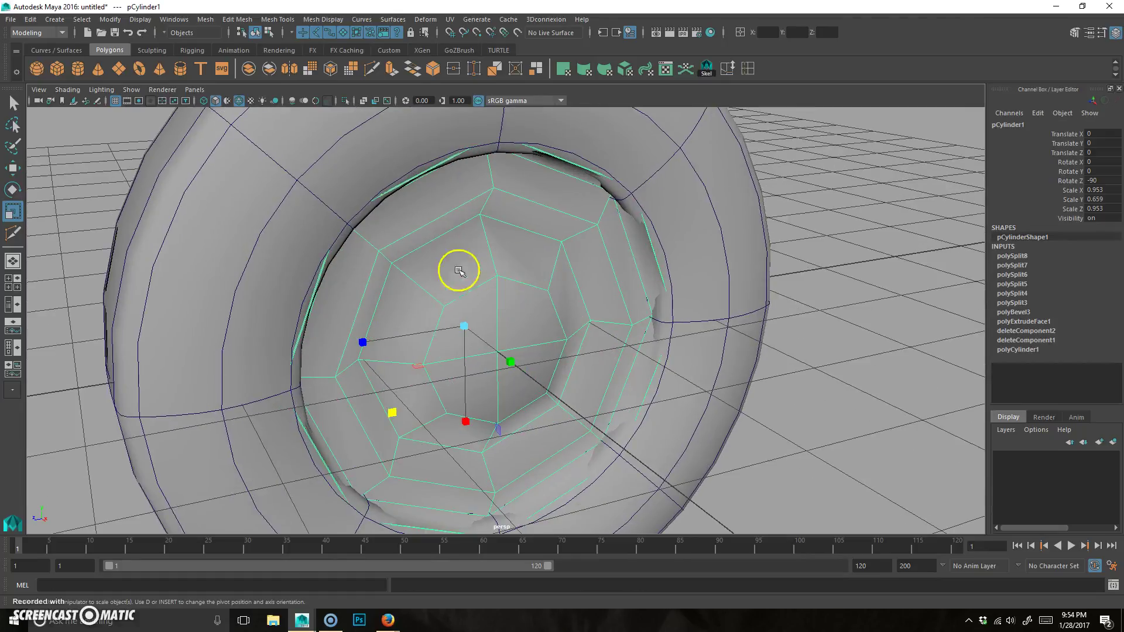
{"action": "left_click", "coordinate": [371, 69]}
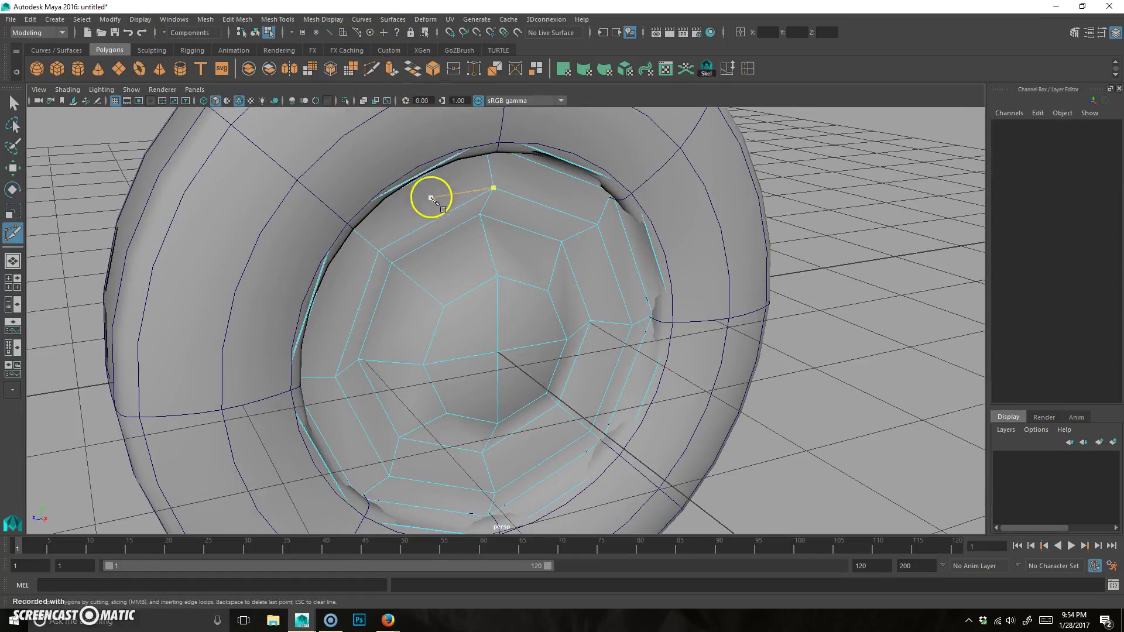
{"action": "left_click_drag", "start_coordinate": [476, 252], "coordinate": [485, 231], "text": "alt"}
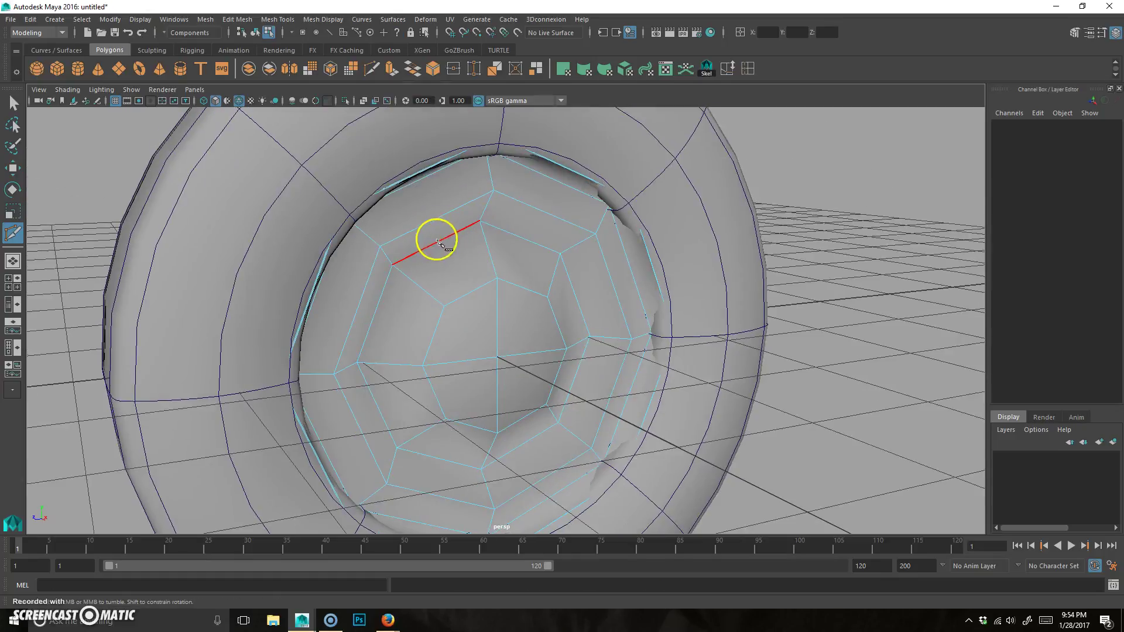
{"action": "key", "text": "1"}
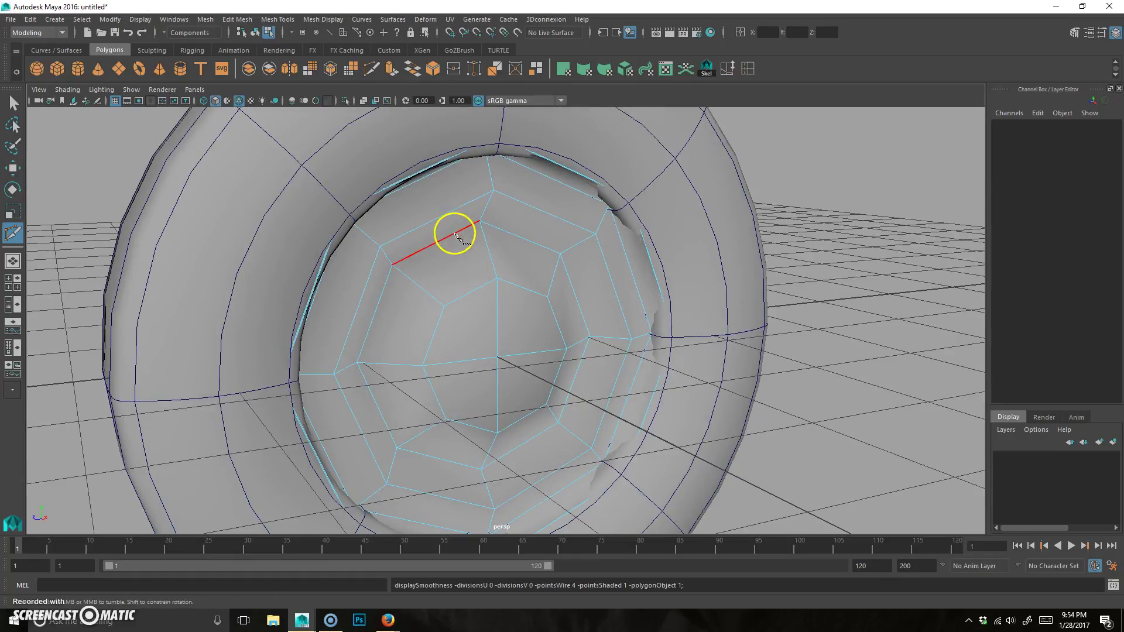
{"action": "key", "text": "q"}
- Bevel the edge loop surrounding the hub's centre cap with a fraction of 0.01
{"action": "double_click", "coordinate": [457, 234]}
{"action": "left_click_drag", "start_coordinate": [470, 249], "coordinate": [449, 334], "text": "alt"}
{"action": "scroll", "coordinate": [582, 336], "scroll_direction": "down", "scroll_amount": 3}
{"action": "left_click", "coordinate": [434, 69]}
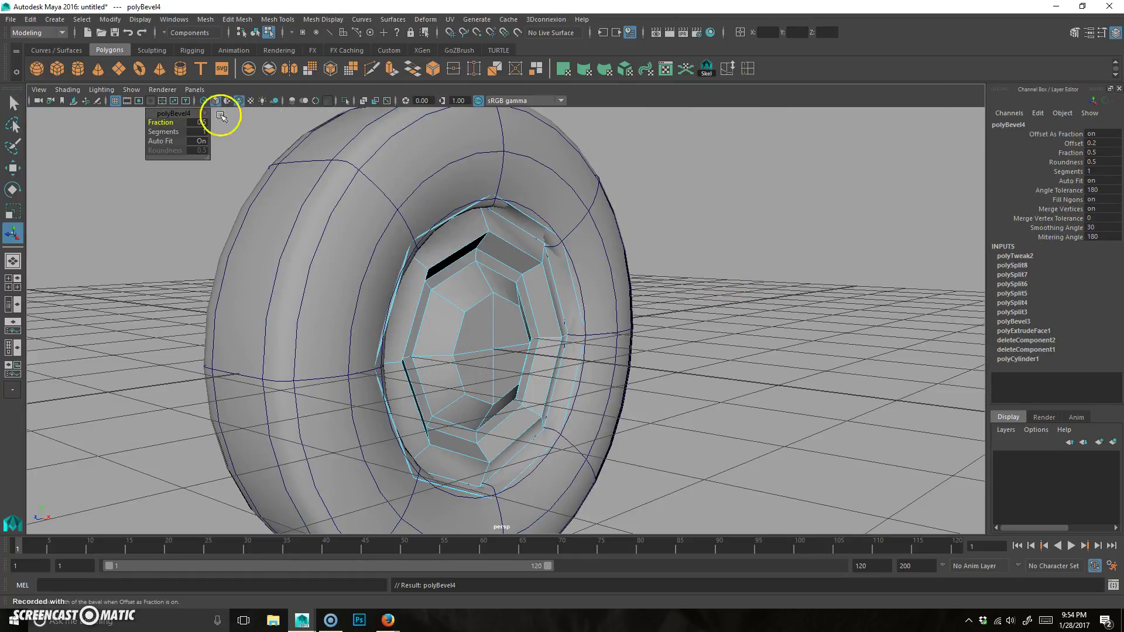
{"action": "left_click", "coordinate": [201, 121]}
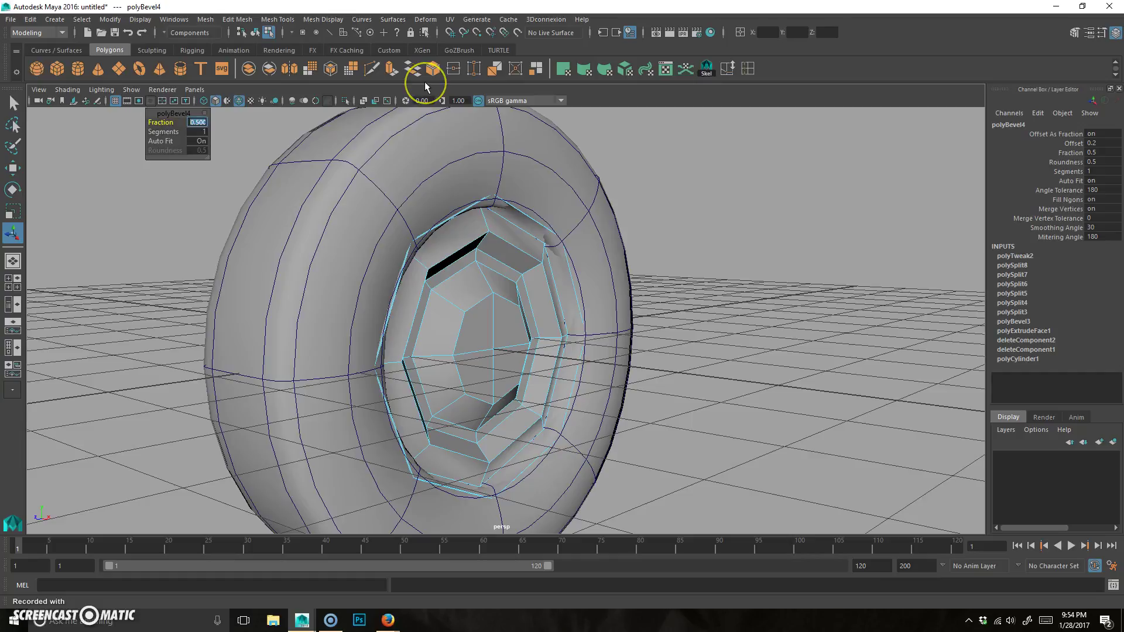
{"action": "key", "text": "Return"}
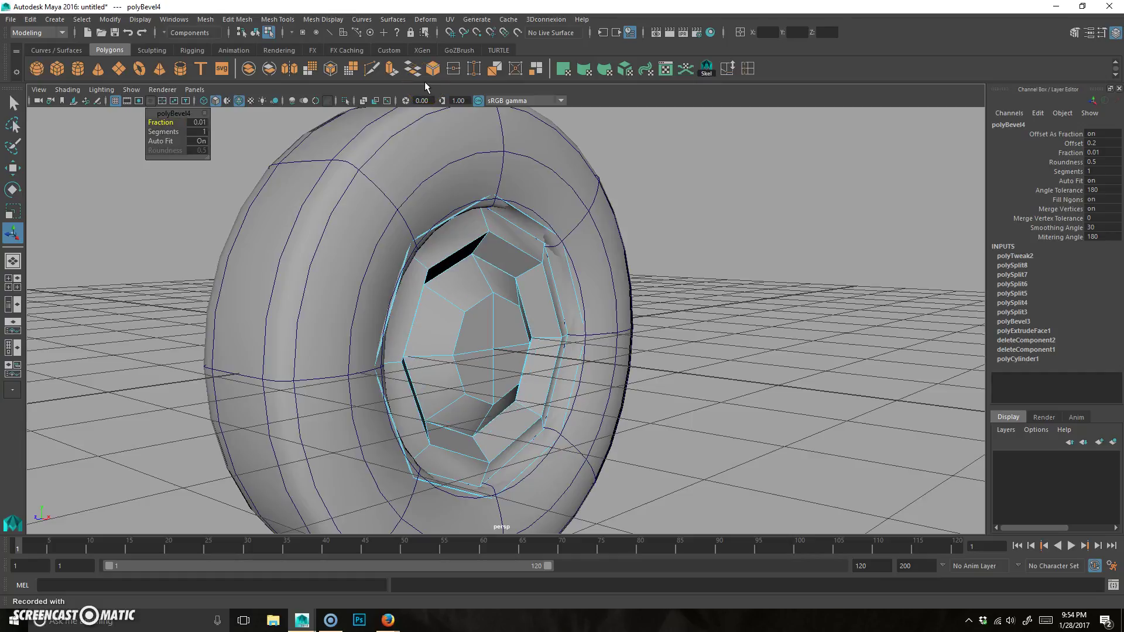
- Select the centre vertices on both sides of the hub and scale them along the axle
{"action": "left_click_drag", "start_coordinate": [580, 299], "coordinate": [494, 331], "text": "alt"}
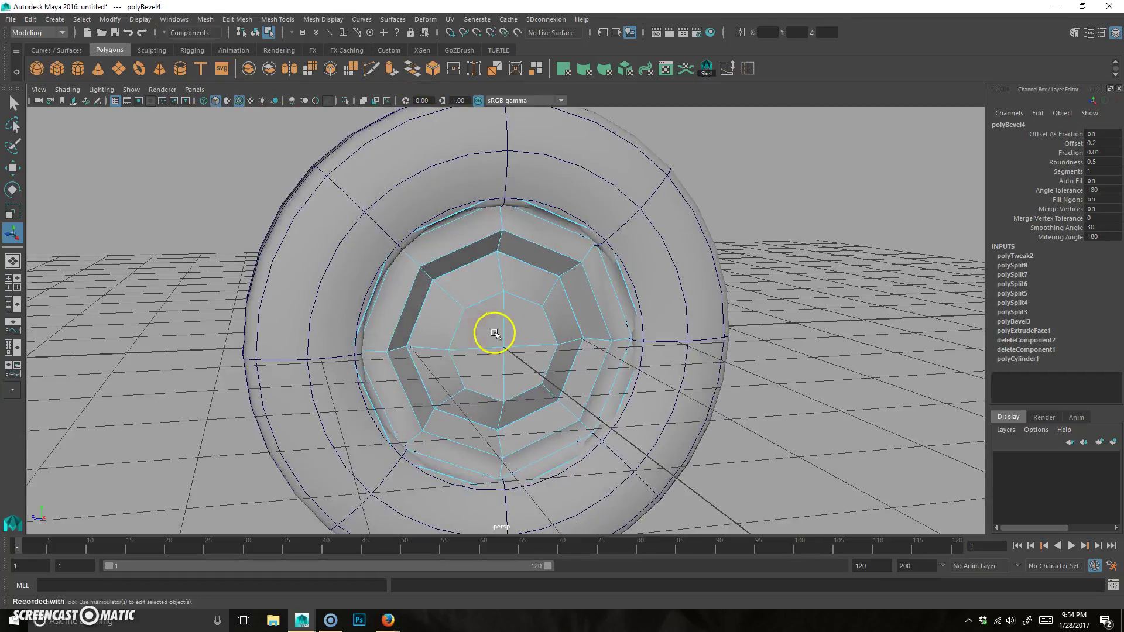
{"action": "right_click_drag", "start_coordinate": [293, 327], "coordinate": [379, 328], "text": "alt"}
{"action": "left_click_drag", "start_coordinate": [234, 345], "coordinate": [291, 332], "text": "alt"}
{"action": "right_click_drag", "start_coordinate": [328, 328], "coordinate": [188, 168], "text": "alt"}
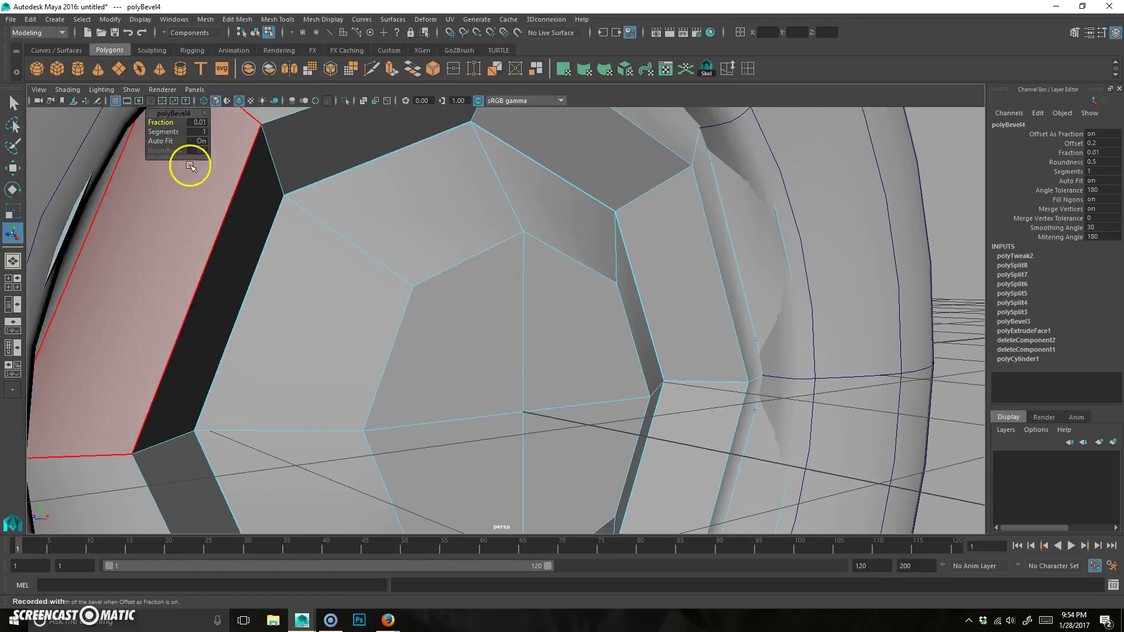
{"action": "left_click_drag", "start_coordinate": [607, 284], "coordinate": [536, 345], "text": "alt"}
{"action": "right_click_drag", "start_coordinate": [619, 360], "coordinate": [527, 345], "text": "alt"}
{"action": "left_click", "coordinate": [519, 353]}
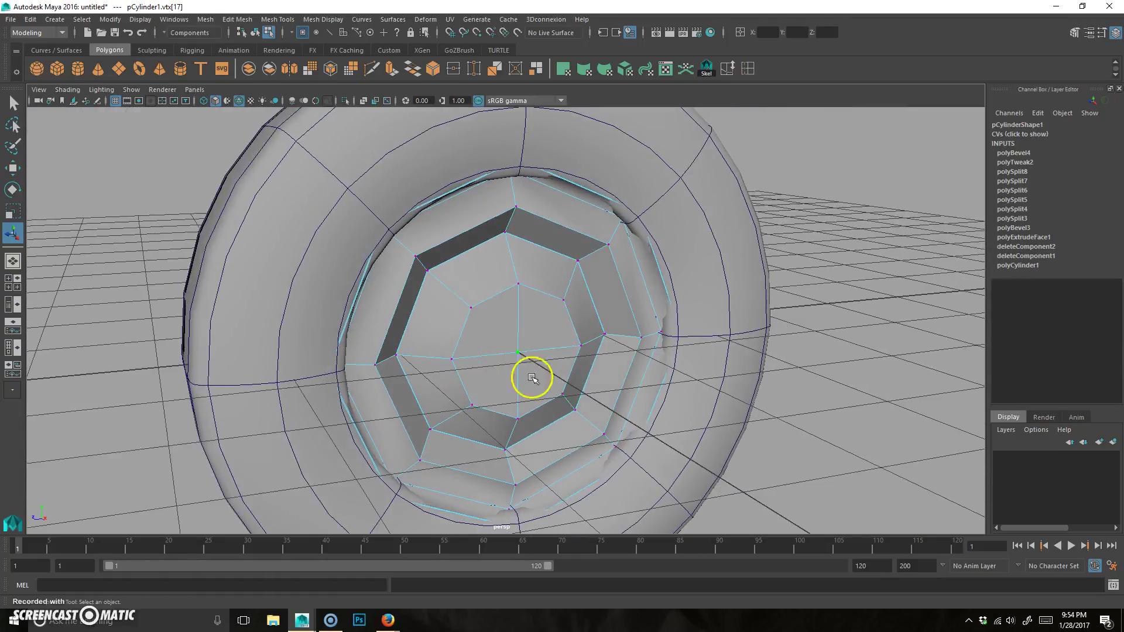
{"action": "left_click_drag", "start_coordinate": [529, 376], "coordinate": [586, 379], "text": "alt"}
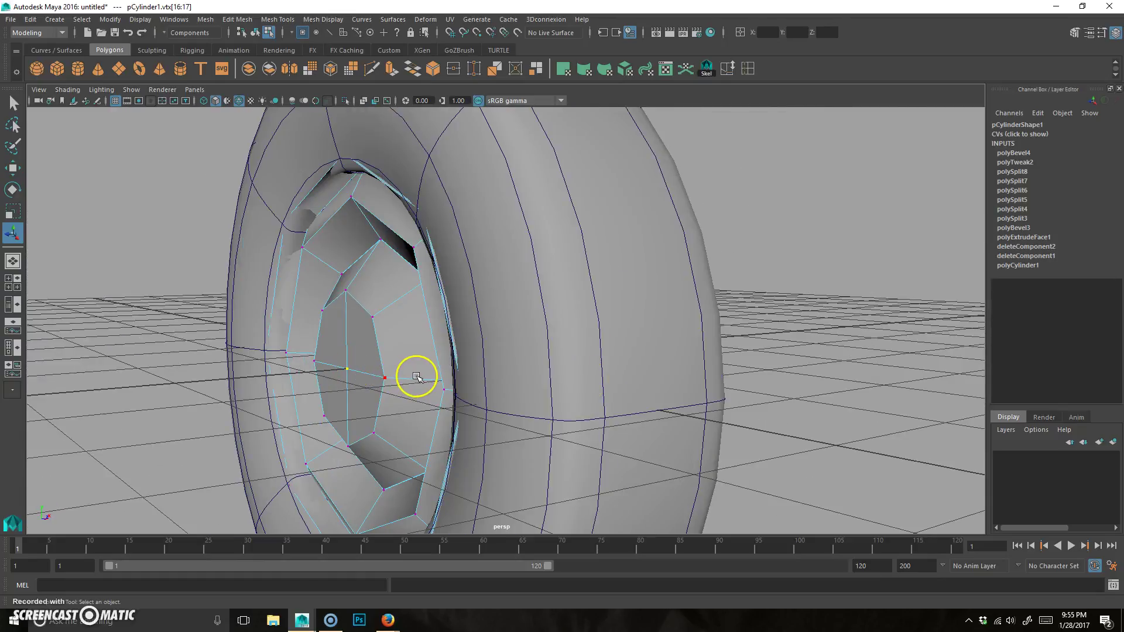
{"action": "key", "text": "r"}
{"action": "left_click_drag", "start_coordinate": [511, 355], "coordinate": [543, 359], "text": "alt"}
{"action": "key", "text": "F8"}
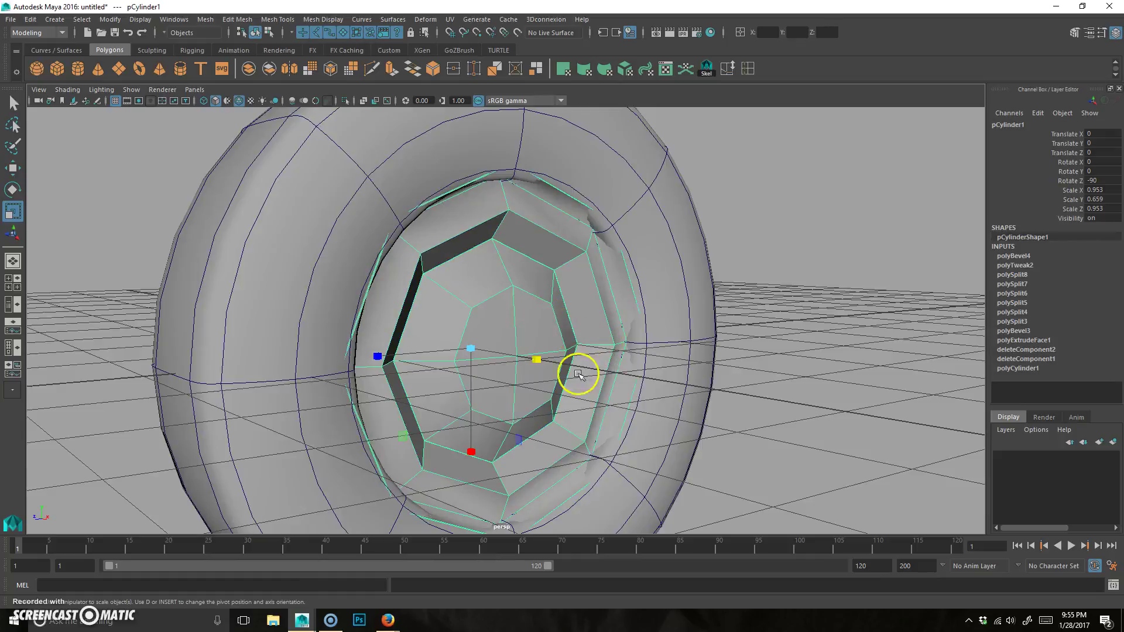
- Preview the hub smoothed and turn off the wireframe overlay to inspect the shaded wheel
{"action": "key", "text": "3"}
{"action": "scroll", "coordinate": [704, 377], "scroll_direction": "down", "scroll_amount": 4}
{"action": "left_click", "coordinate": [787, 357]}
{"action": "left_click_drag", "start_coordinate": [745, 392], "coordinate": [645, 375], "text": "alt"}
{"action": "mouse_move", "coordinate": [446, 327]}
{"action": "left_mouse_down", "text": "alt"}
{"action": "mouse_move", "coordinate": [420, 344]}
{"action": "mouse_move", "coordinate": [404, 334]}
{"action": "left_mouse_up", "text": "alt"}
{"action": "left_click", "coordinate": [240, 102]}
{"action": "mouse_move", "coordinate": [462, 240]}
{"action": "left_mouse_down", "text": "alt"}
{"action": "mouse_move", "coordinate": [579, 371]}
{"action": "mouse_move", "coordinate": [479, 371]}
{"action": "mouse_move", "coordinate": [710, 387]}
{"action": "mouse_move", "coordinate": [511, 354]}
{"action": "mouse_move", "coordinate": [537, 387]}
{"action": "mouse_move", "coordinate": [547, 359]}
{"action": "mouse_move", "coordinate": [416, 357]}
{"action": "mouse_move", "coordinate": [448, 298]}
{"action": "mouse_move", "coordinate": [580, 374]}
{"action": "mouse_move", "coordinate": [551, 305]}
{"action": "left_mouse_up", "text": "alt"}
{"action": "left_click", "coordinate": [550, 305]}
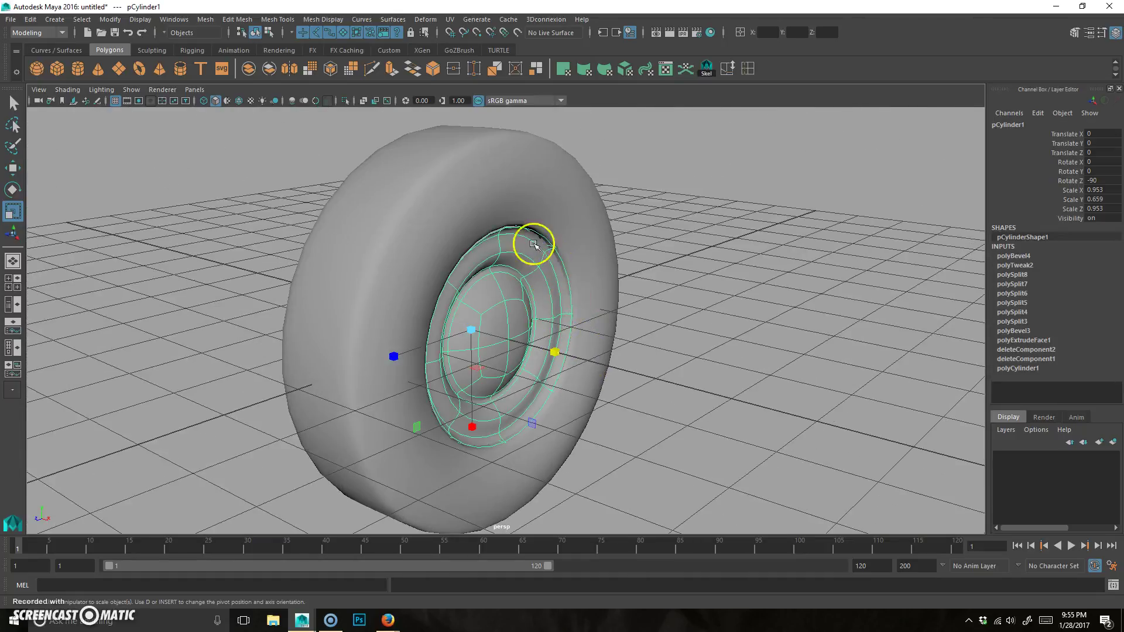
{"action": "left_click_drag", "start_coordinate": [448, 267], "coordinate": [494, 369], "text": "alt"}
{"action": "left_click", "coordinate": [678, 298]}
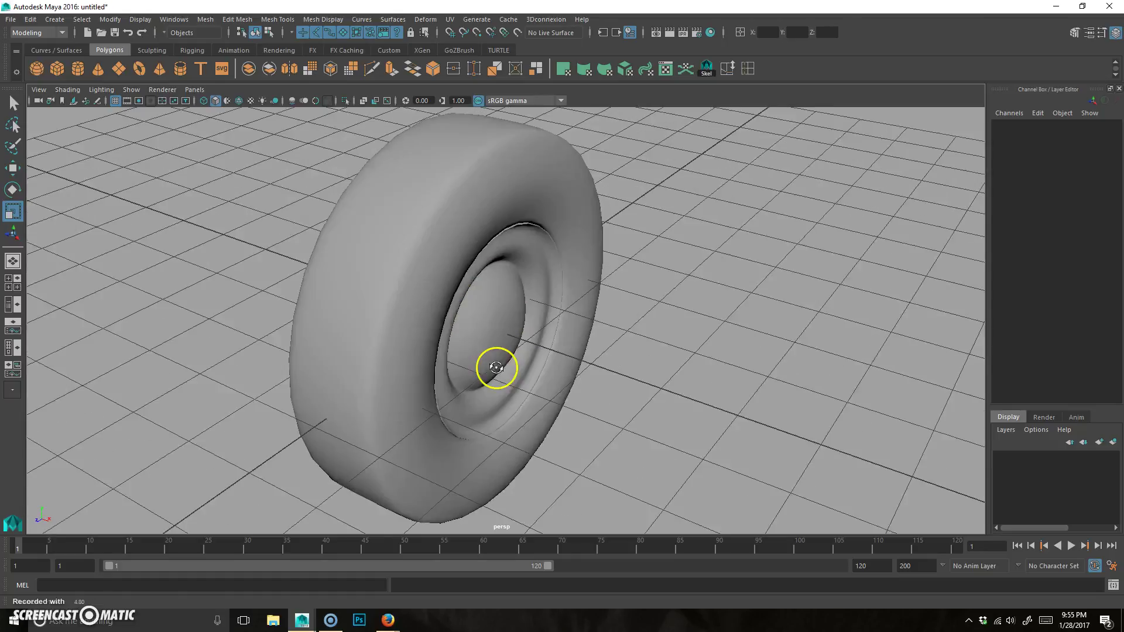
- Return the tire and hub to the unsmoothed display
{"action": "left_click", "coordinate": [455, 311]}
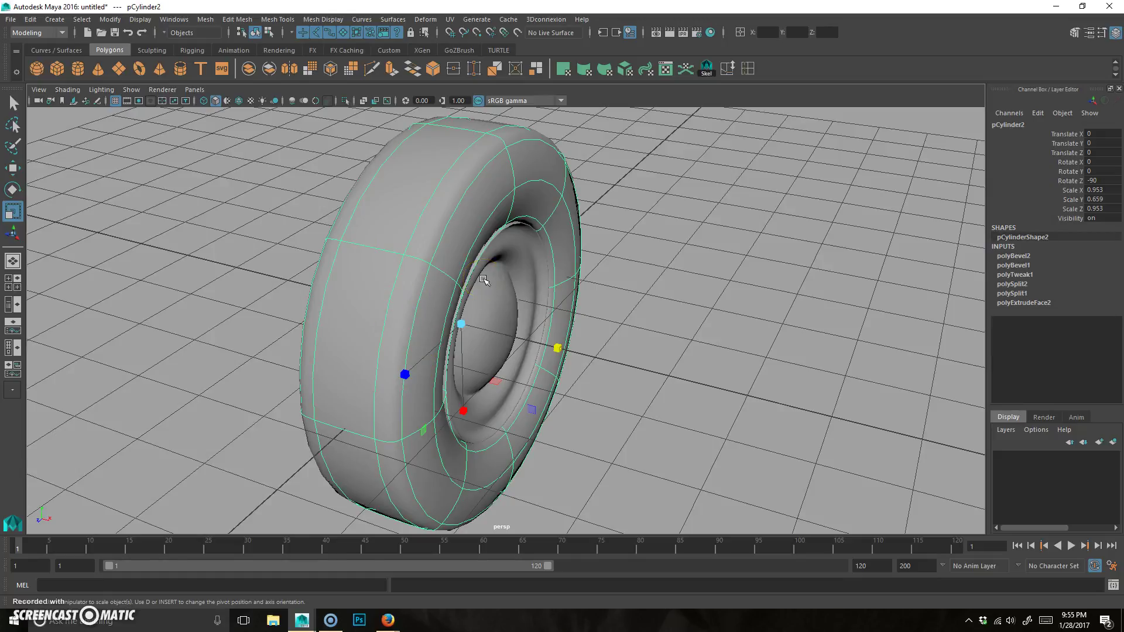
{"action": "key", "text": "1"}
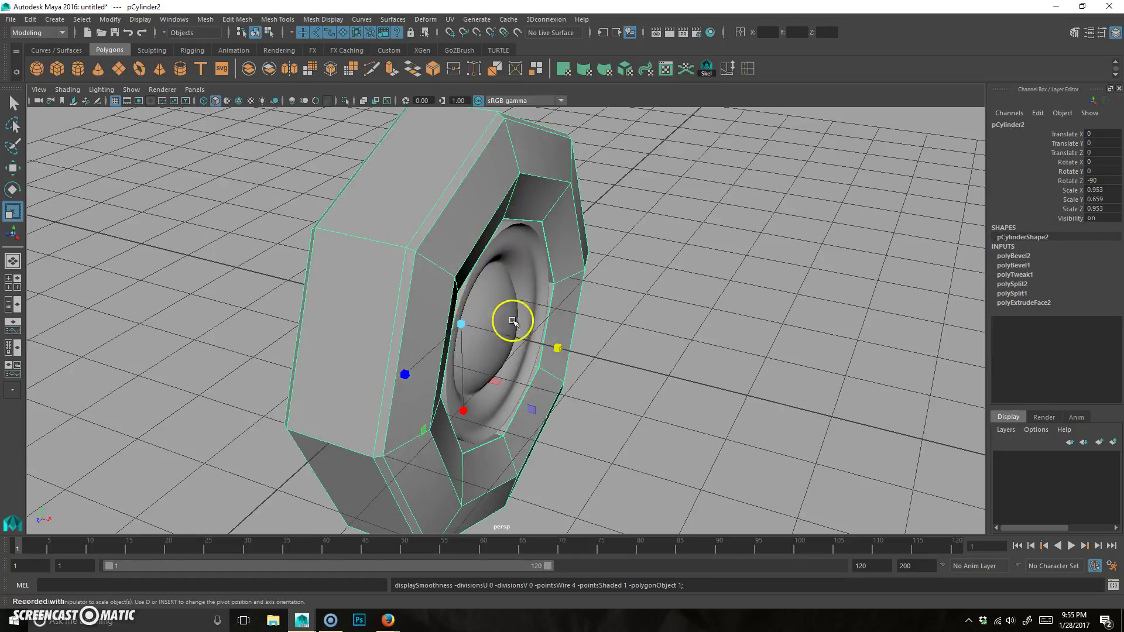
{"action": "left_click_drag", "start_coordinate": [446, 332], "coordinate": [514, 286], "text": "alt"}
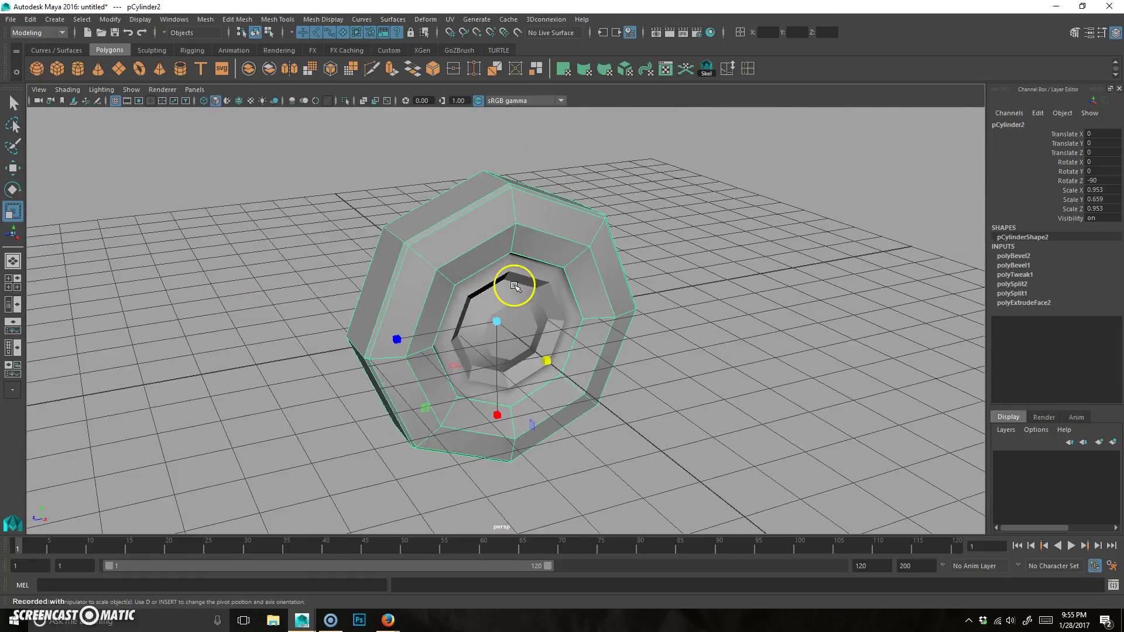
{"action": "left_click_drag", "start_coordinate": [485, 234], "coordinate": [543, 285], "text": "alt"}
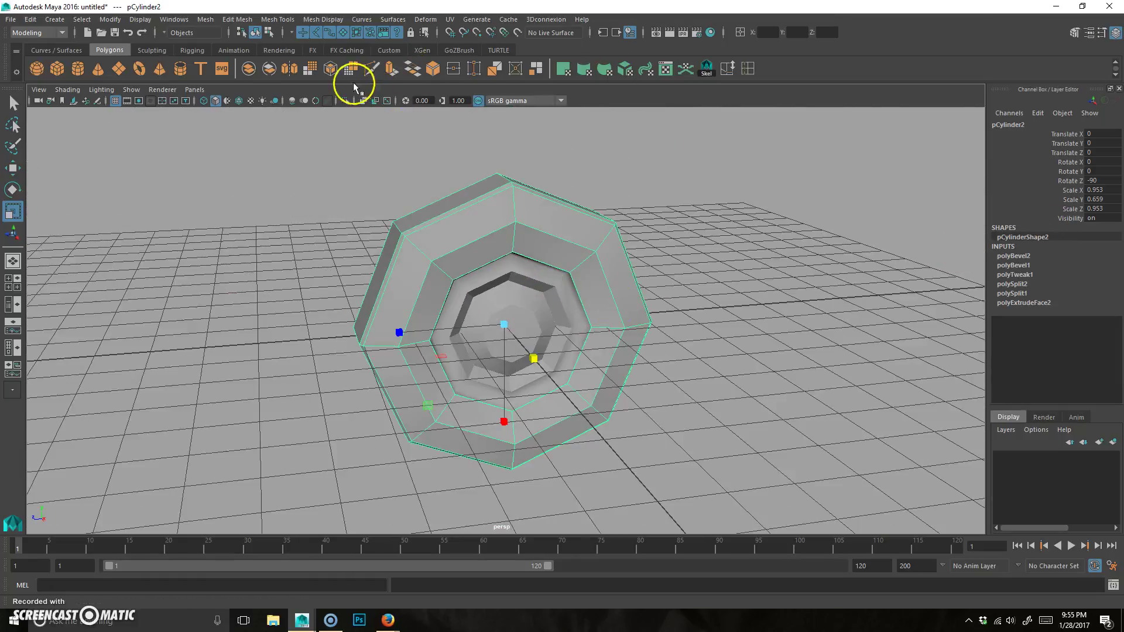
- Apply Smooth to the tire mesh with 2 divisions
{"action": "left_click", "coordinate": [310, 69]}
{"action": "left_click_drag", "start_coordinate": [437, 344], "coordinate": [551, 319], "text": "alt"}
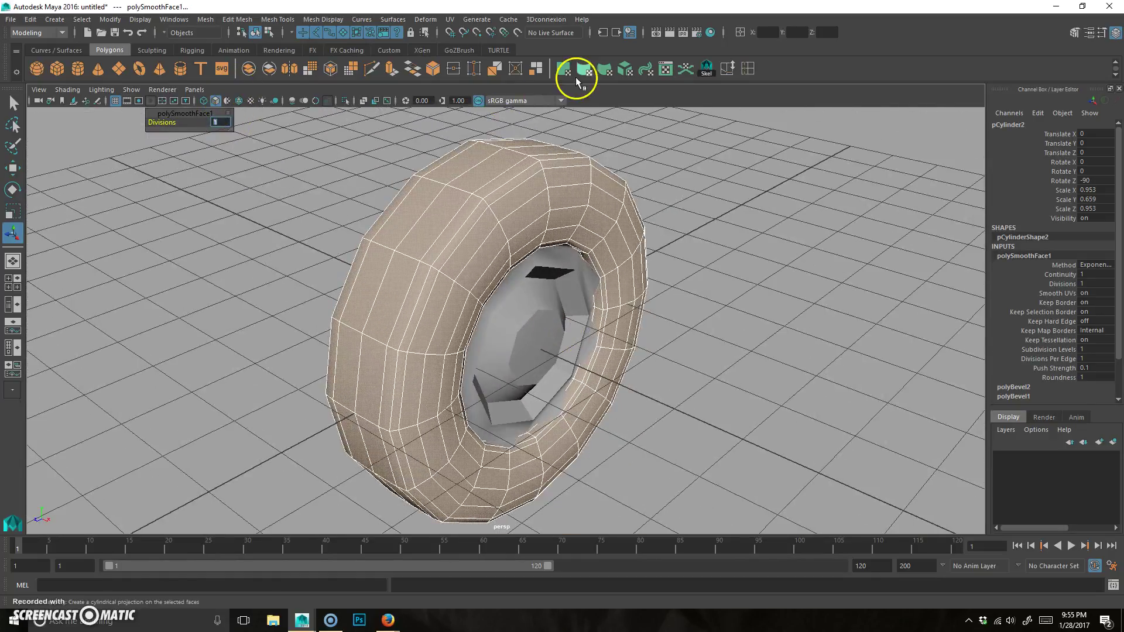
{"action": "type", "text": "2"}
{"action": "key", "text": "Return"}
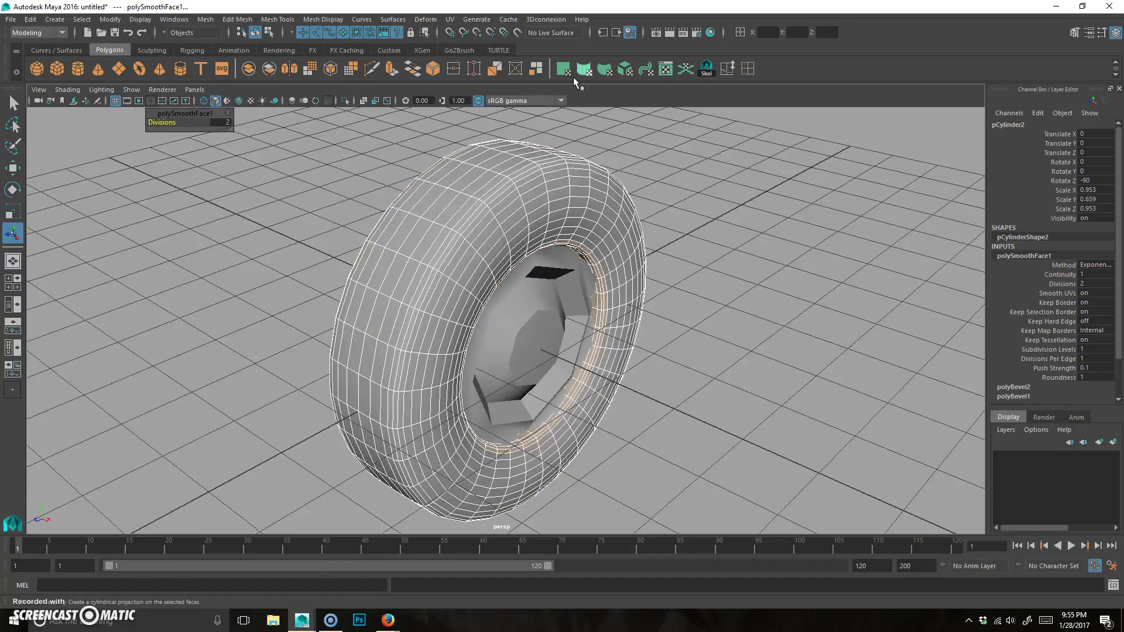
{"action": "left_click", "coordinate": [723, 325]}
{"action": "left_click_drag", "start_coordinate": [434, 329], "coordinate": [553, 329], "text": "alt"}
- Switch the tire to face selection and select one row of faces across the full tread width
{"action": "left_click", "coordinate": [462, 206]}
{"action": "scroll", "coordinate": [445, 240], "scroll_direction": "up", "scroll_amount": 3}
{"action": "left_click_drag", "start_coordinate": [427, 286], "coordinate": [472, 316], "text": "alt"}
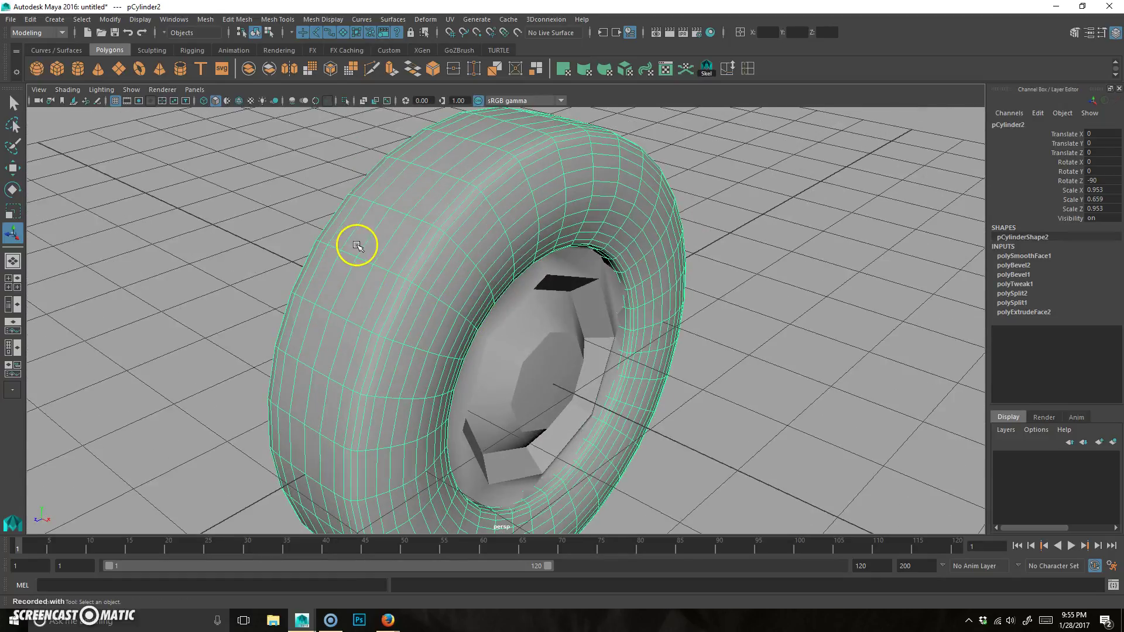
{"action": "right_click_drag", "start_coordinate": [381, 225], "coordinate": [380, 260]}
{"action": "left_click_drag", "start_coordinate": [349, 266], "coordinate": [405, 263], "text": "alt"}
{"action": "left_click", "coordinate": [399, 264]}
{"action": "double_click", "coordinate": [537, 268], "text": "shift"}
- Extend the face selection with the next alternating tread rows across the full tread width, leaving one row unselected between each
{"action": "left_click_drag", "start_coordinate": [490, 392], "coordinate": [481, 346], "text": "alt"}
{"action": "left_click", "coordinate": [409, 286], "text": "shift"}
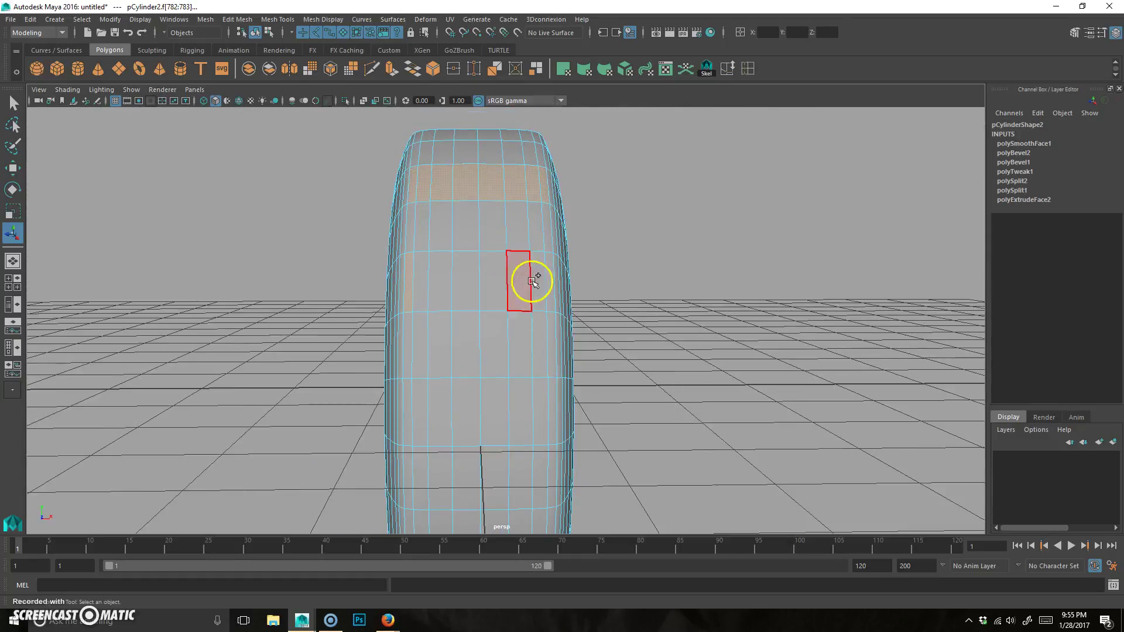
{"action": "left_click_drag", "start_coordinate": [550, 284], "coordinate": [472, 328], "text": "alt"}
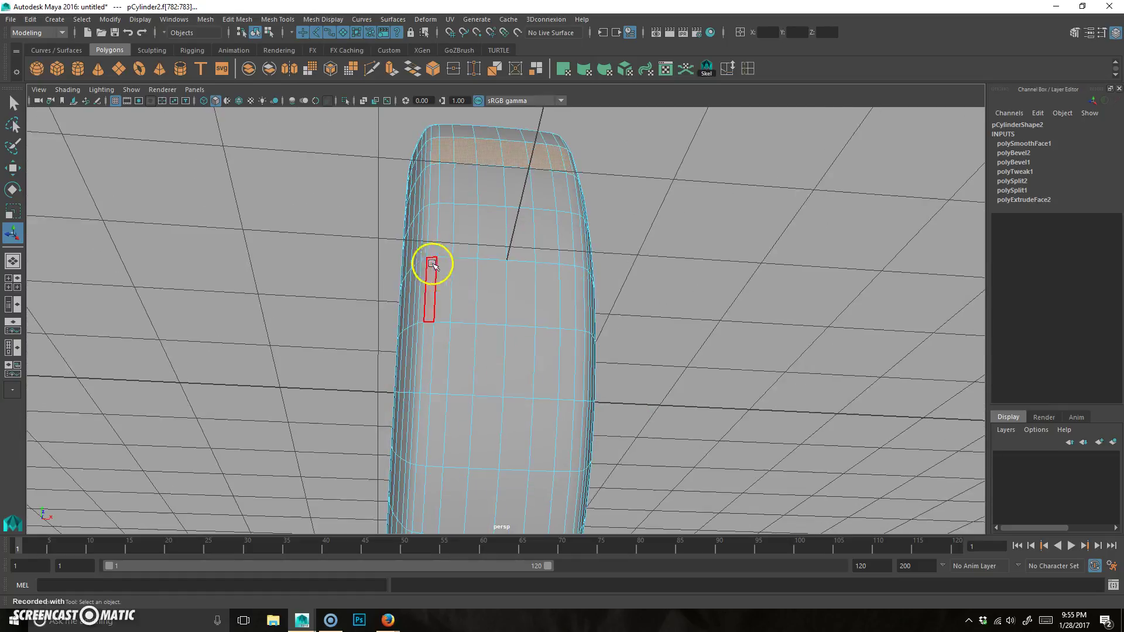
{"action": "left_click_drag", "start_coordinate": [579, 291], "coordinate": [556, 261], "text": "alt"}
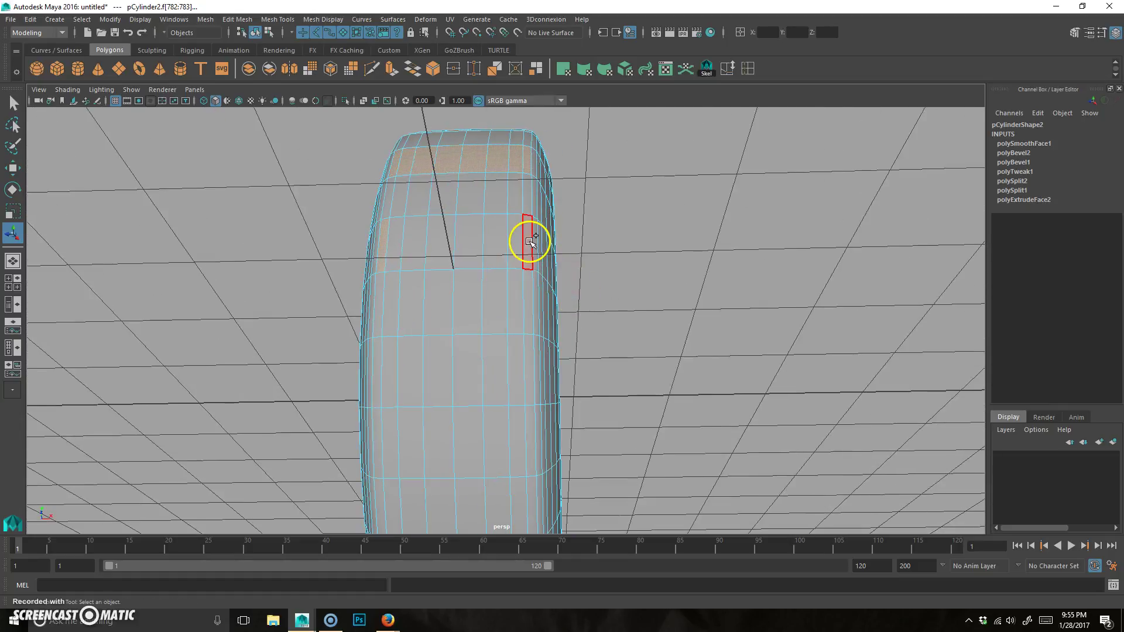
{"action": "left_click_drag", "start_coordinate": [477, 359], "coordinate": [431, 288], "text": "alt"}
{"action": "left_click", "coordinate": [417, 222], "text": "shift"}
{"action": "double_click", "coordinate": [567, 229], "text": "shift"}
{"action": "left_click", "coordinate": [410, 355], "text": "shift"}
{"action": "left_click_drag", "start_coordinate": [522, 464], "coordinate": [495, 366], "text": "alt"}
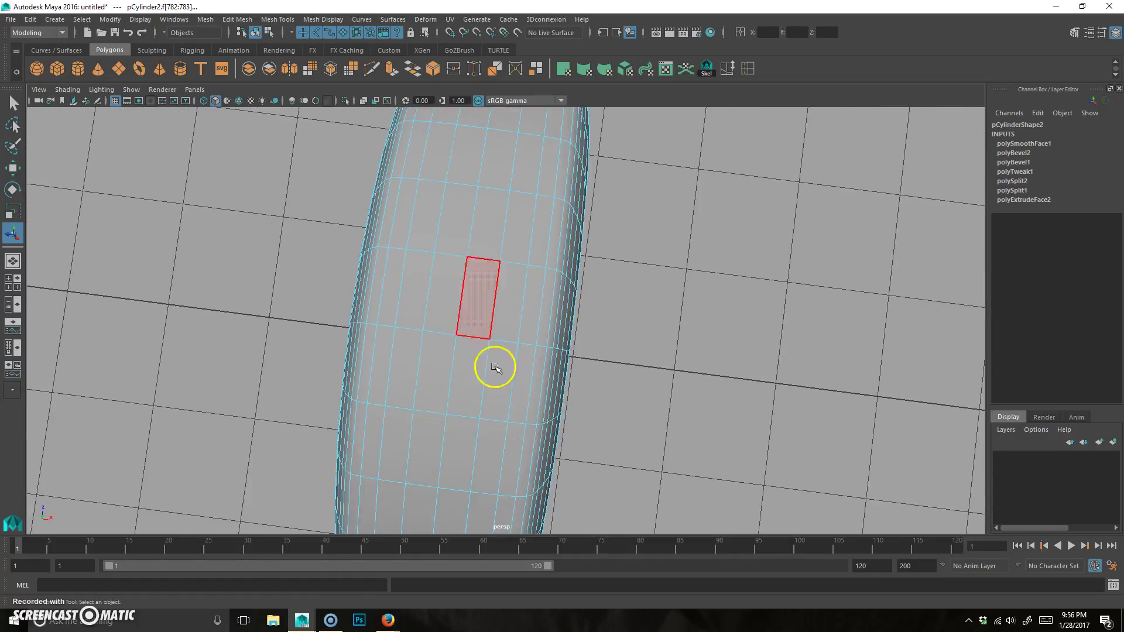
- Continue around the tire, adding every second full-width row of tread faces to the selection
{"action": "left_click_drag", "start_coordinate": [504, 231], "coordinate": [505, 343], "text": "alt"}
{"action": "left_click", "coordinate": [407, 299], "text": "shift"}
{"action": "double_click", "coordinate": [562, 310], "text": "shift"}
{"action": "left_click", "coordinate": [381, 427], "text": "shift"}
{"action": "mouse_move", "coordinate": [553, 457]}
{"action": "left_mouse_down", "text": "alt"}
{"action": "mouse_move", "coordinate": [580, 489]}
{"action": "mouse_move", "coordinate": [557, 447]}
{"action": "left_mouse_up", "text": "alt"}
{"action": "left_click", "coordinate": [376, 282], "text": "shift"}
- Add two more alternating full-width tread rows farther around the tire to the face selection
{"action": "left_click_drag", "start_coordinate": [568, 288], "coordinate": [419, 291], "text": "alt"}
{"action": "left_click", "coordinate": [442, 269], "text": "shift"}
{"action": "double_click", "coordinate": [613, 256], "text": "shift"}
{"action": "left_click", "coordinate": [426, 404], "text": "shift"}
{"action": "left_click", "coordinate": [618, 391], "text": "shift"}
{"action": "left_click_drag", "start_coordinate": [613, 460], "coordinate": [606, 504], "text": "alt"}
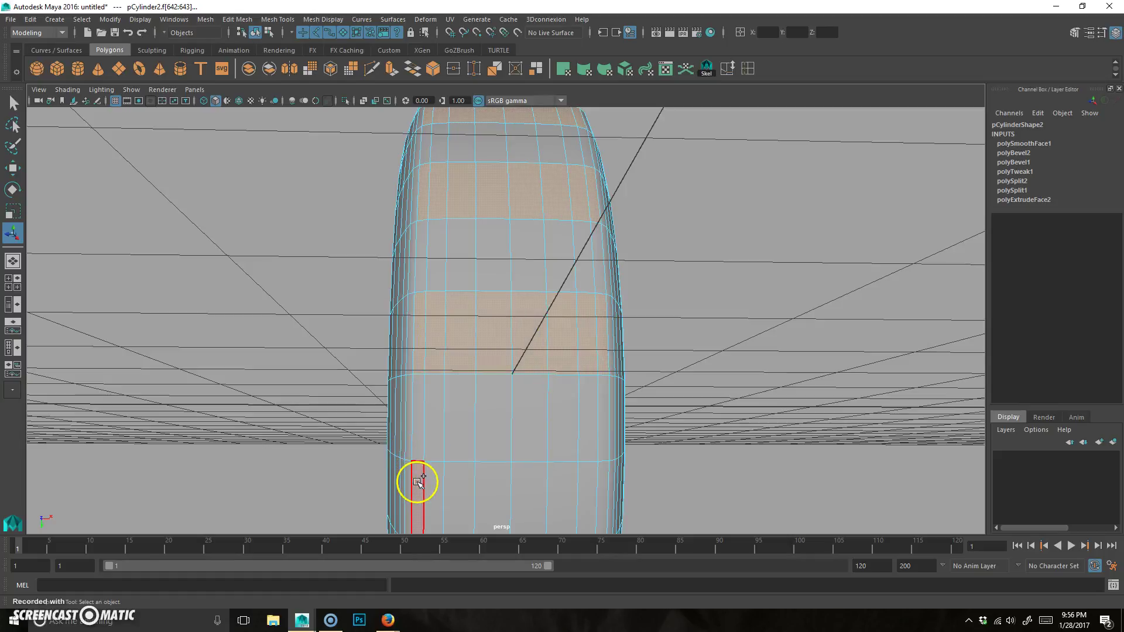
- Select two further tread rows from edge to edge, keeping one unselected row between them
{"action": "left_click_drag", "start_coordinate": [603, 479], "coordinate": [590, 334], "text": "alt"}
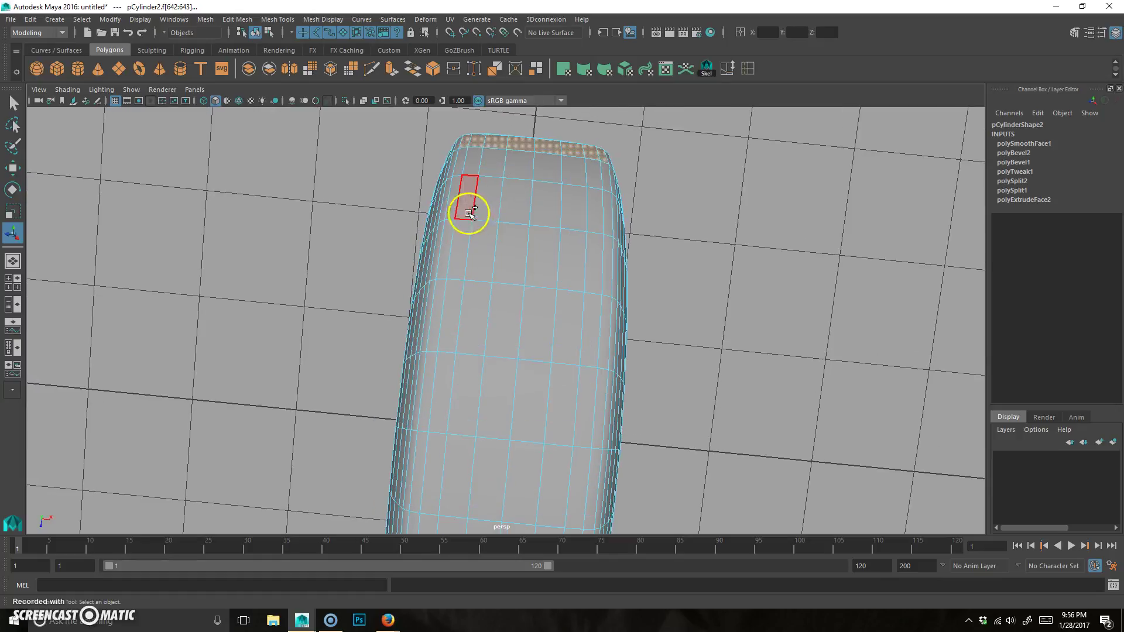
{"action": "left_click", "coordinate": [460, 197], "text": "shift"}
{"action": "left_click", "coordinate": [603, 214], "text": "shift"}
{"action": "left_click", "coordinate": [442, 314], "text": "shift"}
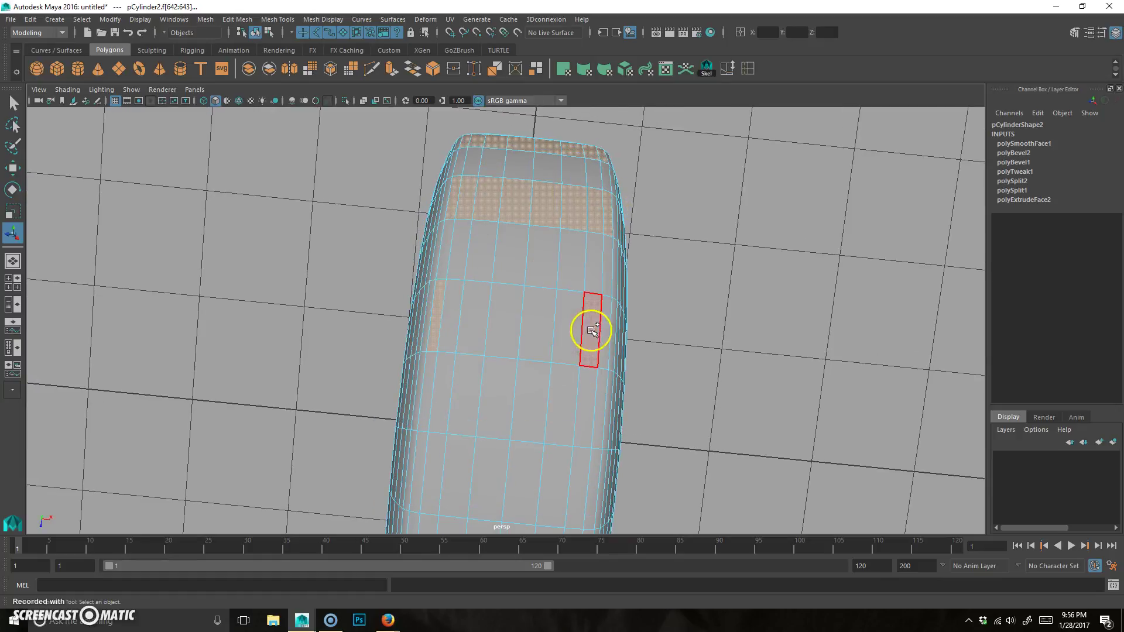
{"action": "double_click", "coordinate": [603, 332], "text": "shift"}
- Complete the last alternating tread row in the selection, undoing the accidental whole-mesh selections
{"action": "left_click", "coordinate": [425, 463], "text": "shift"}
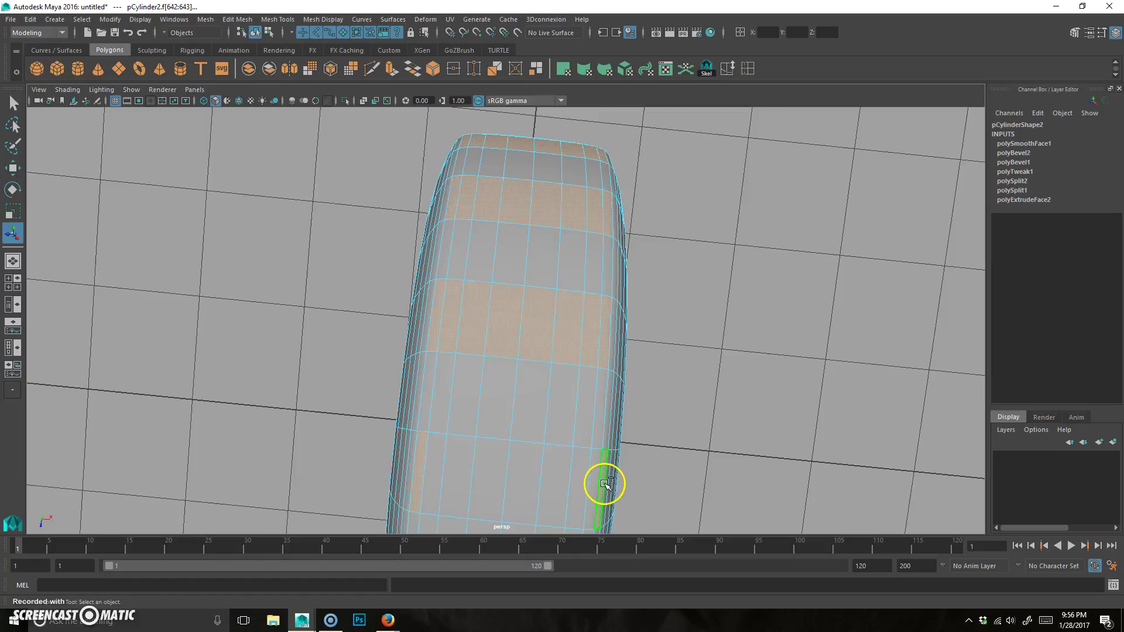
{"action": "double_click", "coordinate": [597, 483], "text": "shift"}
{"action": "key", "text": "ctrl+z"}
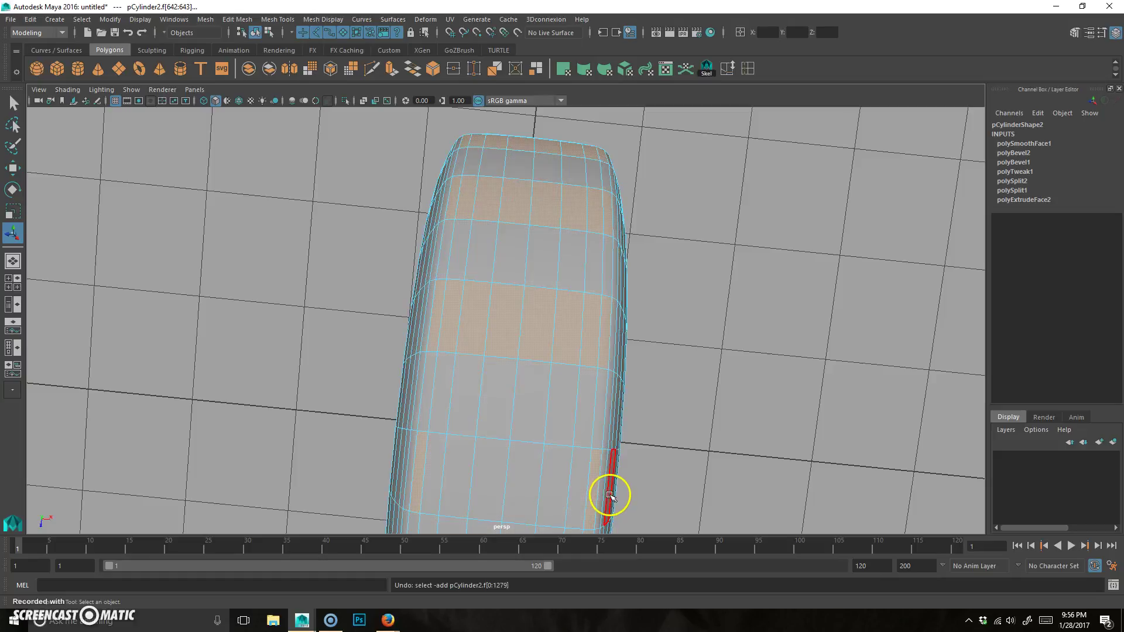
{"action": "left_click", "coordinate": [595, 482], "text": "shift"}
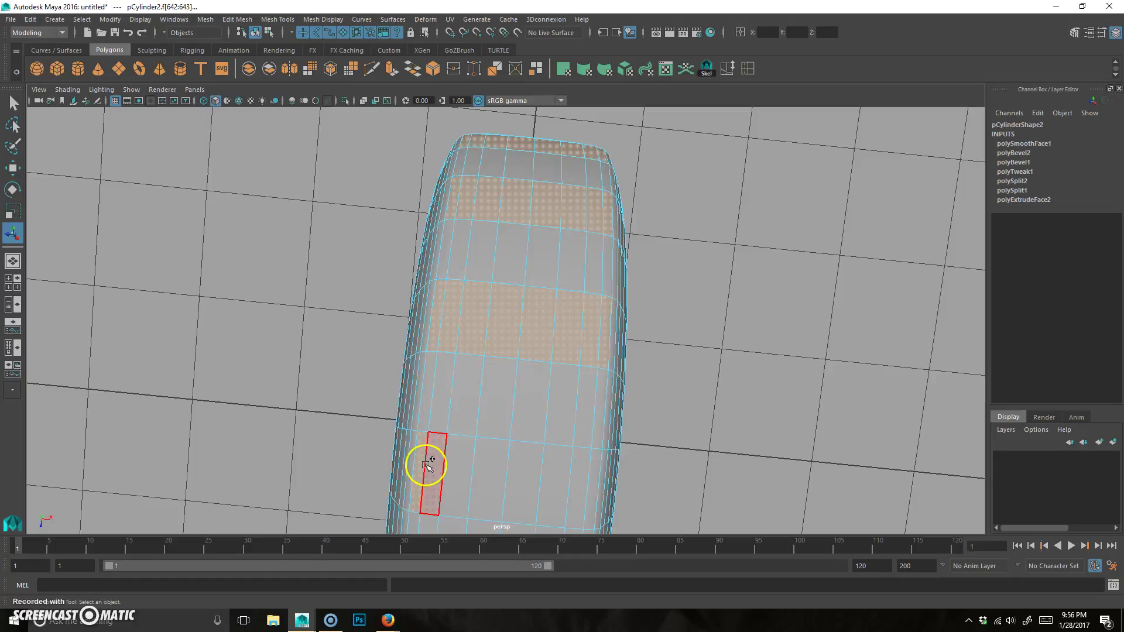
{"action": "double_click", "coordinate": [424, 465], "text": "shift"}
{"action": "key", "text": "ctrl+z"}
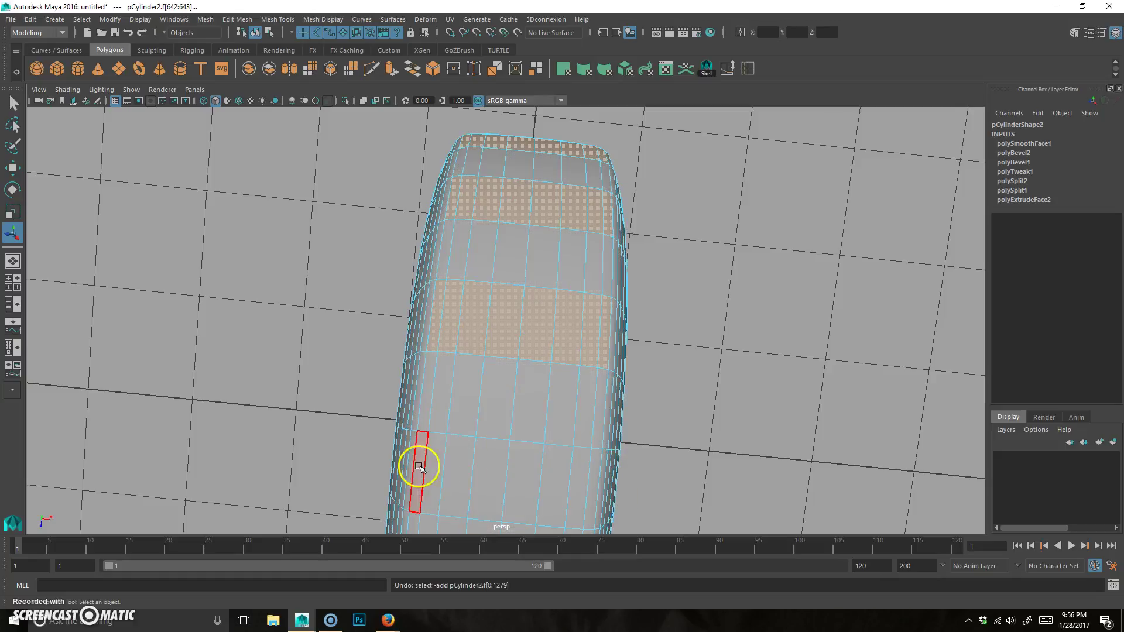
{"action": "left_click", "coordinate": [416, 468], "text": "shift"}
{"action": "scroll", "coordinate": [595, 482], "scroll_direction": "down", "scroll_amount": 6}
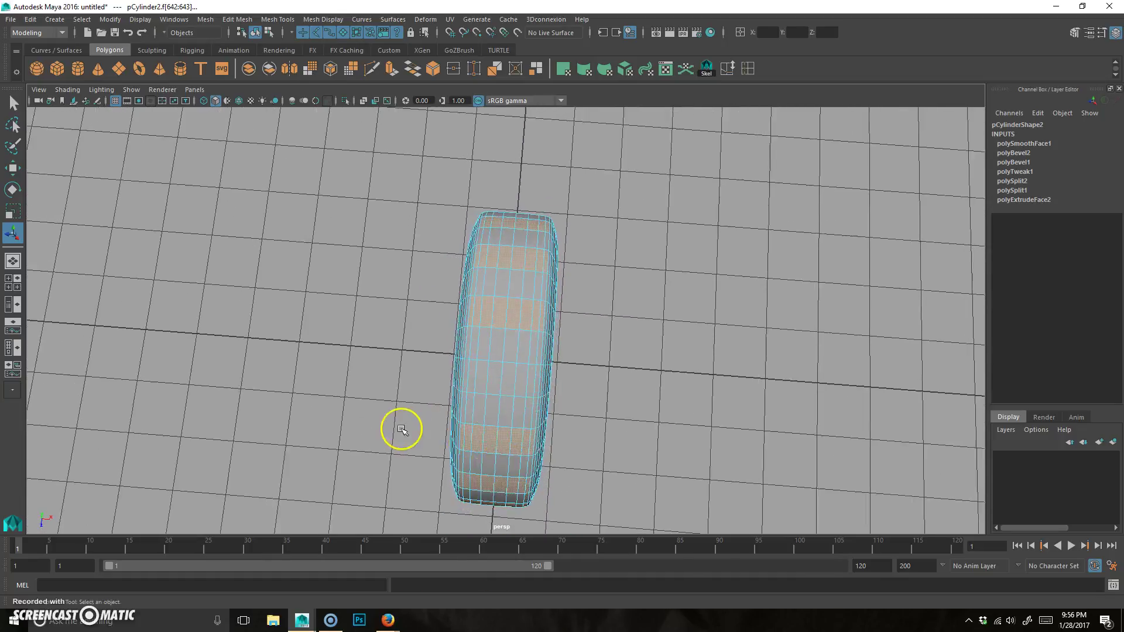
{"action": "scroll", "coordinate": [433, 410], "scroll_direction": "up", "scroll_amount": 2}
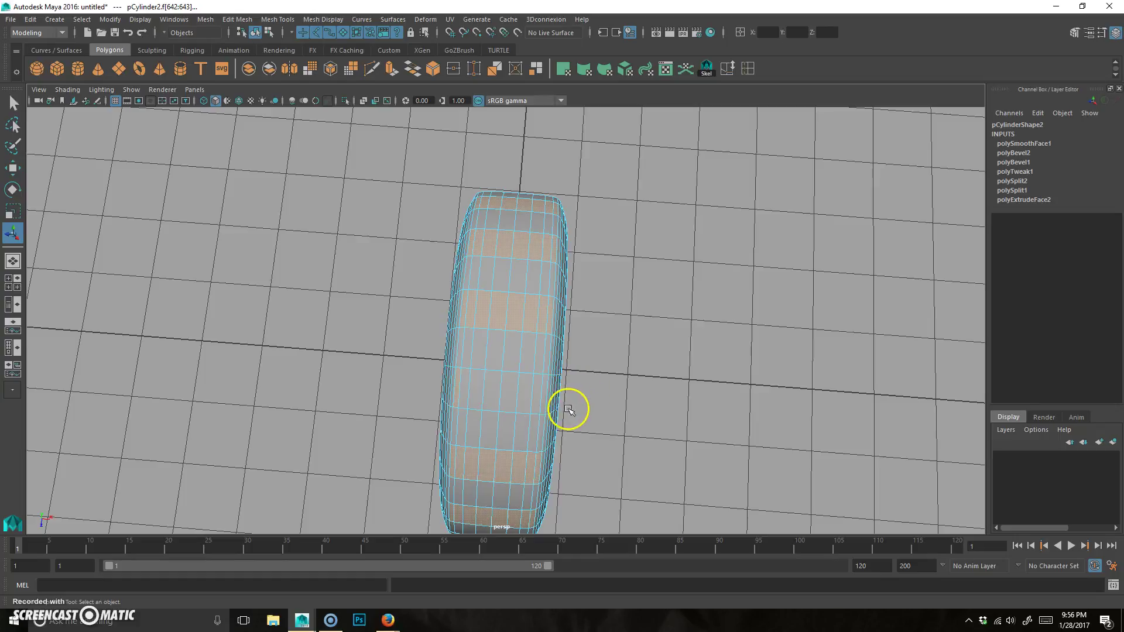
{"action": "left_click_drag", "start_coordinate": [649, 435], "coordinate": [432, 161], "text": "alt"}
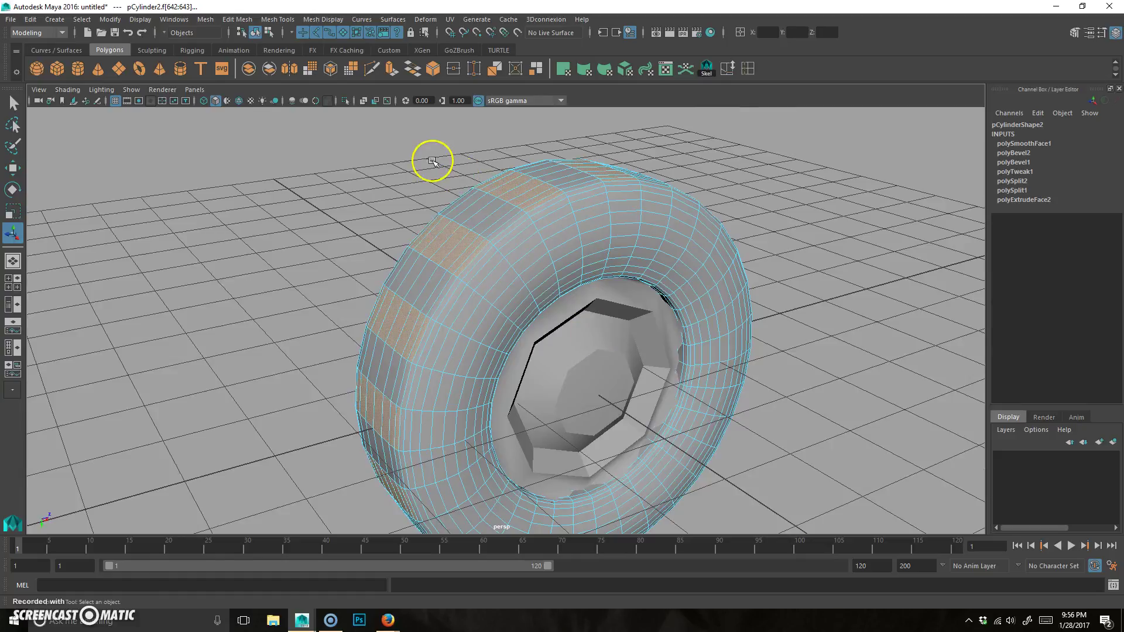
- Extrude the alternating tread rows outward with a local scale of about 0.883 and local Z translation of about 0.075, then clear the selection
{"action": "left_click", "coordinate": [391, 70]}
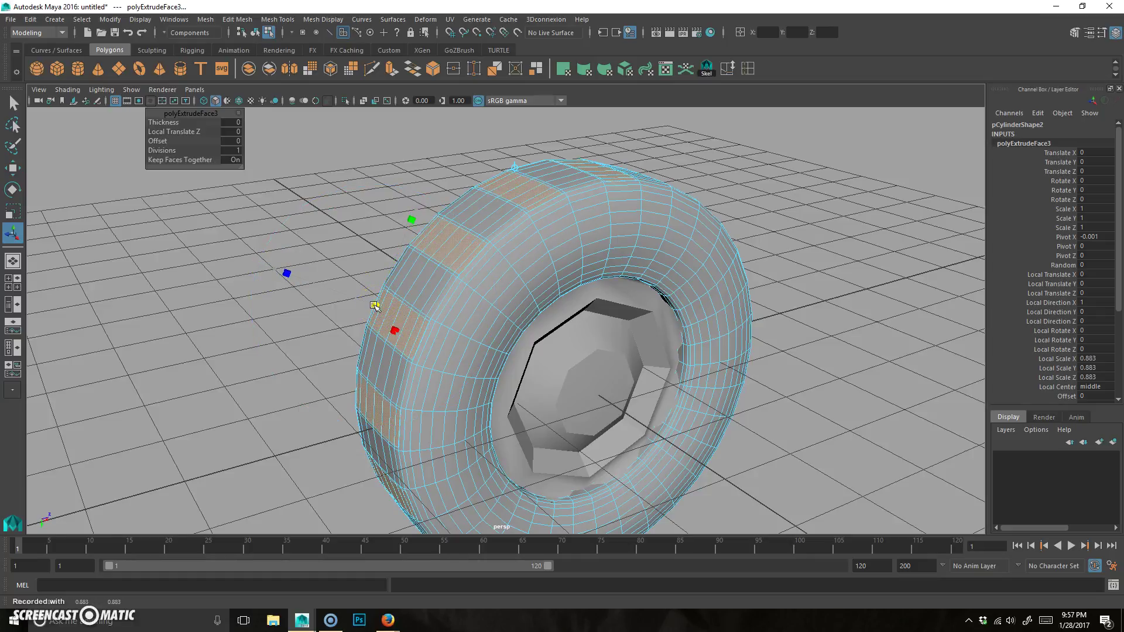
{"action": "left_click_drag", "start_coordinate": [374, 305], "coordinate": [300, 277]}
{"action": "left_click_drag", "start_coordinate": [468, 276], "coordinate": [554, 281], "text": "alt"}
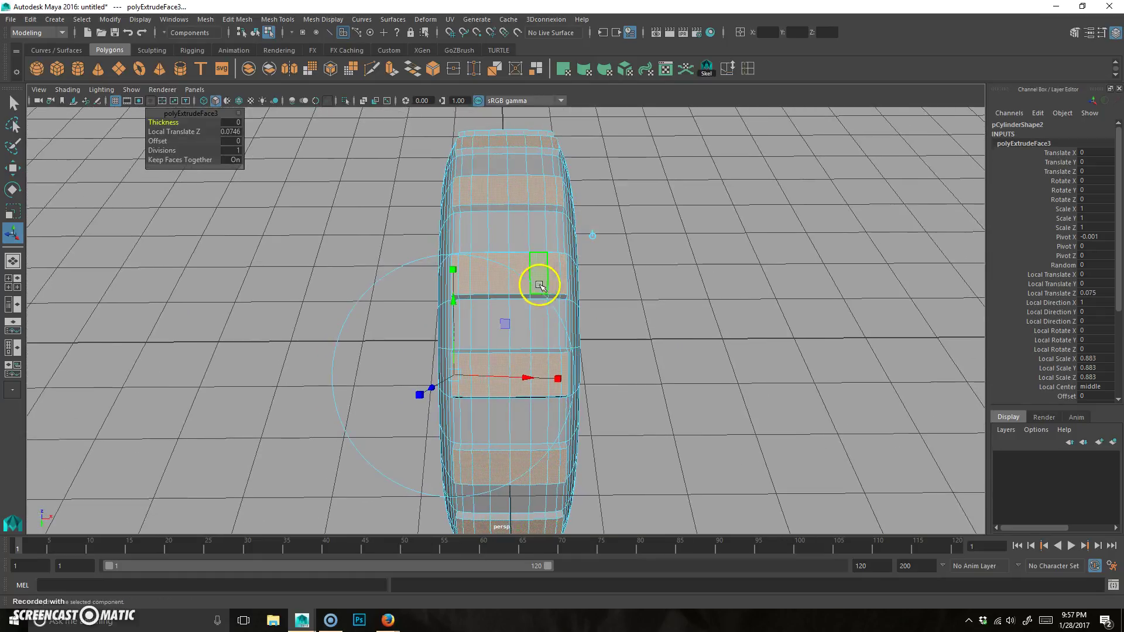
{"action": "key", "text": "space"}
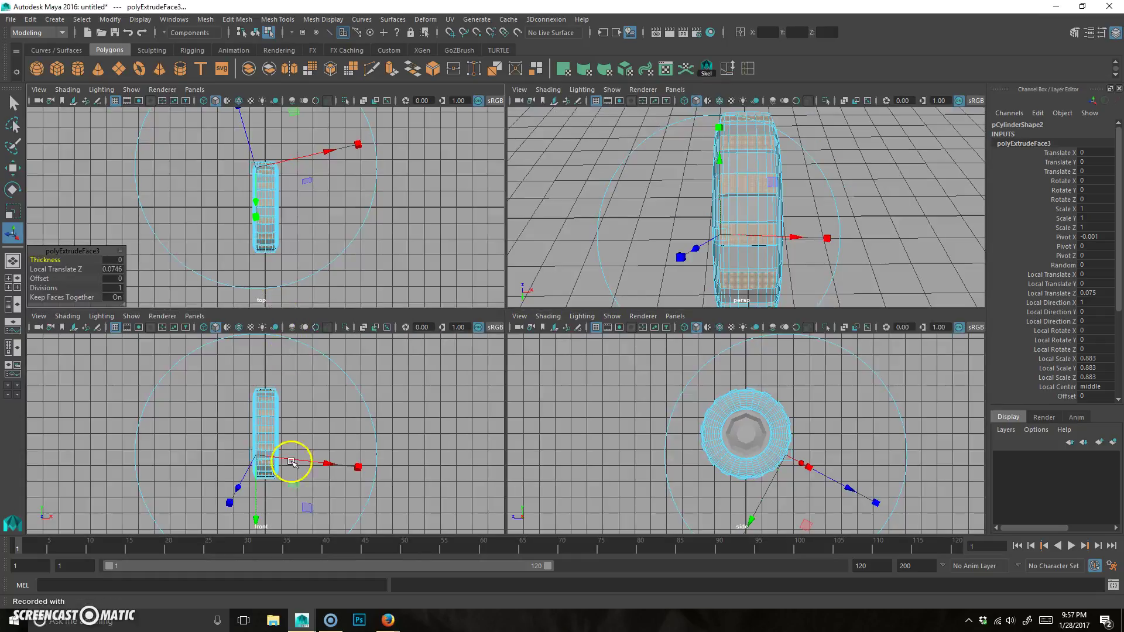
{"action": "key", "text": "space"}
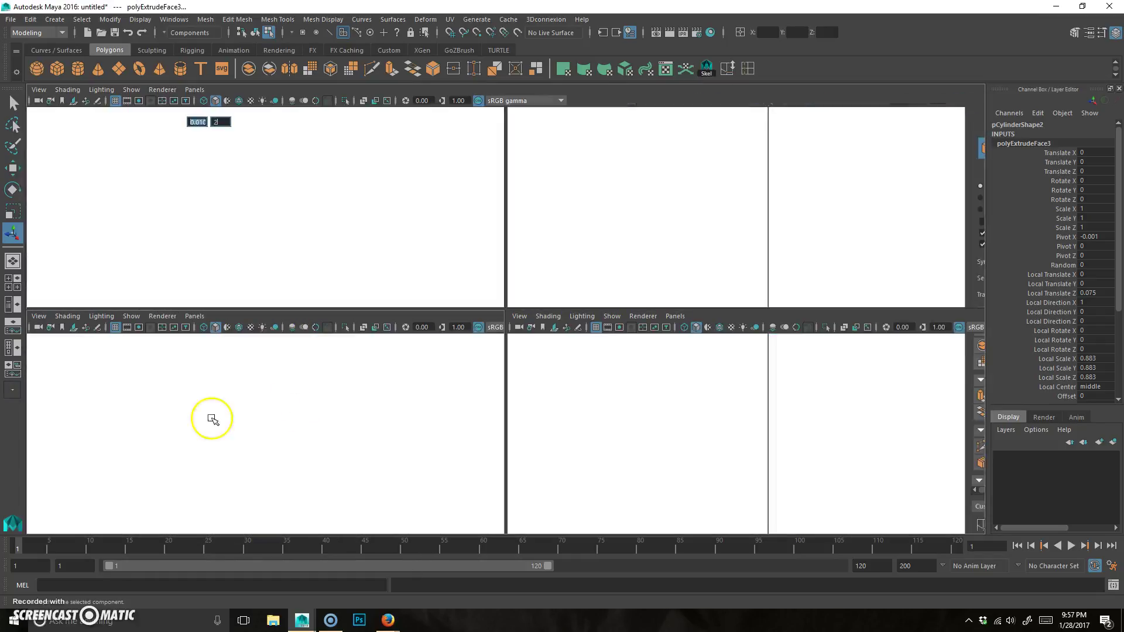
{"action": "middle_click_drag", "start_coordinate": [561, 365], "coordinate": [550, 334], "text": "alt"}
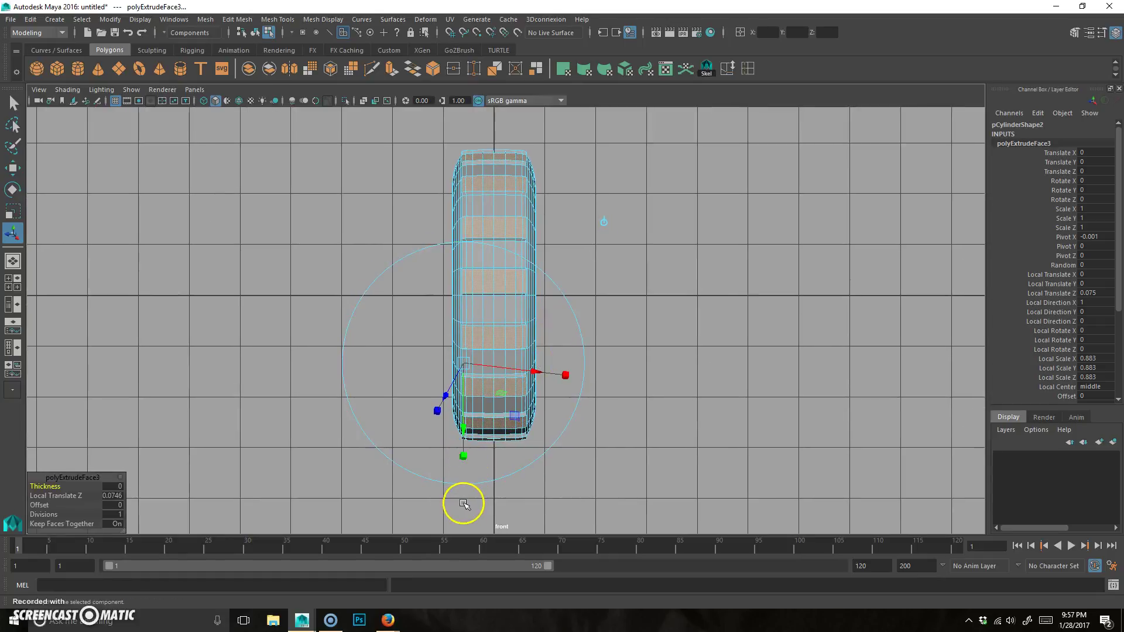
{"action": "left_click_drag", "start_coordinate": [467, 507], "coordinate": [364, 178]}
{"action": "left_click", "coordinate": [353, 241]}
- Return to the perspective view and select the first two recessed tread rows between the raised blocks across their full width
{"action": "key", "text": "space"}
{"action": "key", "text": "space"}
{"action": "left_click_drag", "start_coordinate": [622, 276], "coordinate": [604, 226], "text": "alt"}
{"action": "left_click", "coordinate": [480, 252]}
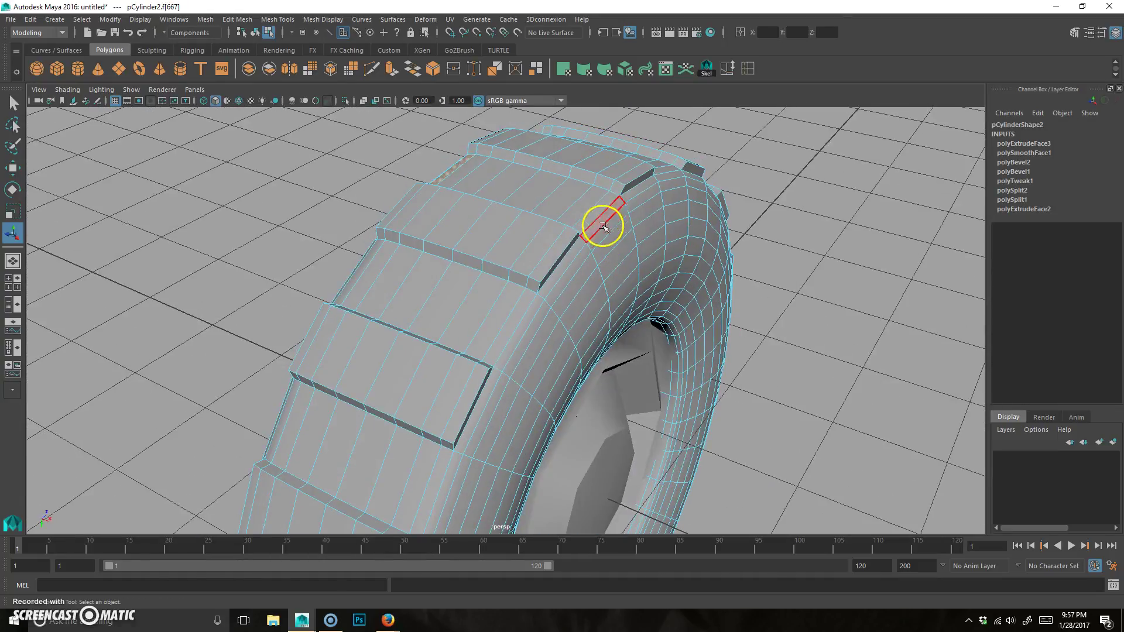
{"action": "double_click", "coordinate": [604, 206], "text": "shift"}
{"action": "left_click_drag", "start_coordinate": [386, 336], "coordinate": [438, 300], "text": "alt"}
{"action": "left_click", "coordinate": [446, 310], "text": "shift"}
{"action": "left_click", "coordinate": [629, 321], "text": "shift"}
{"action": "left_click_drag", "start_coordinate": [628, 322], "coordinate": [477, 302], "text": "alt"}
{"action": "left_click", "coordinate": [476, 302], "text": "shift"}
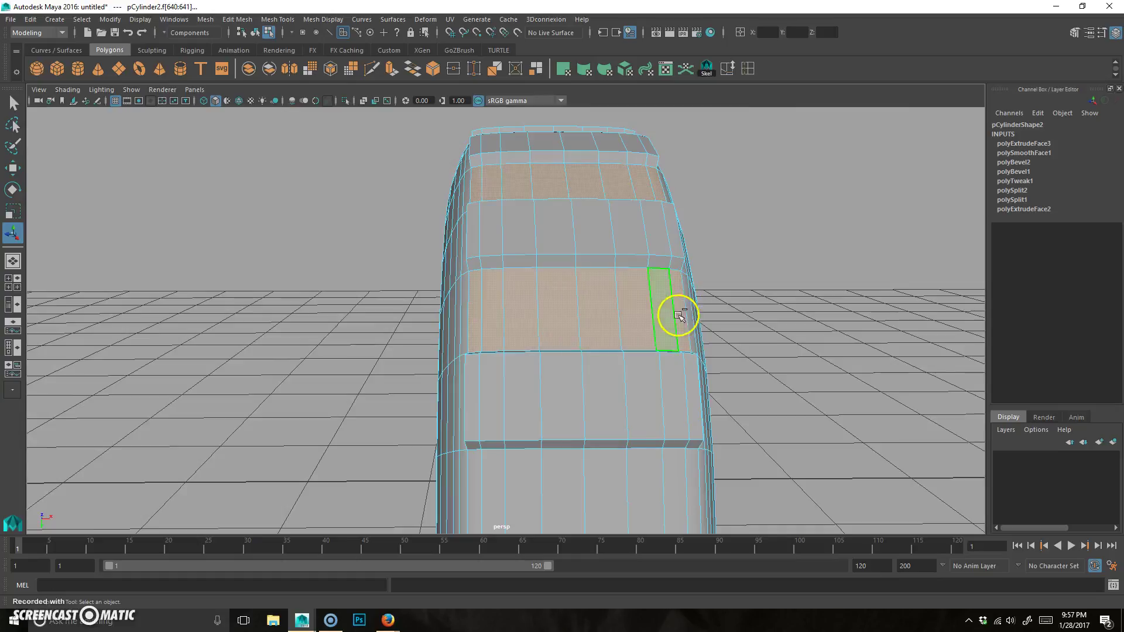
- Add the next three recessed tread rows between raised blocks to the face selection
{"action": "left_click_drag", "start_coordinate": [585, 417], "coordinate": [590, 371], "text": "alt"}
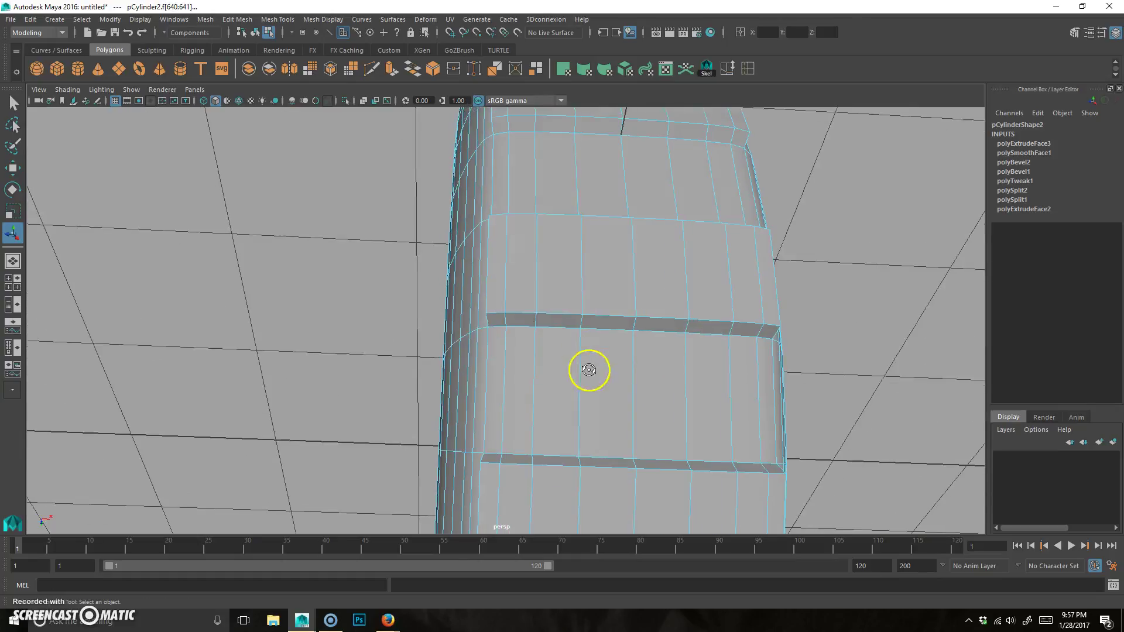
{"action": "double_click", "coordinate": [741, 175], "text": "shift"}
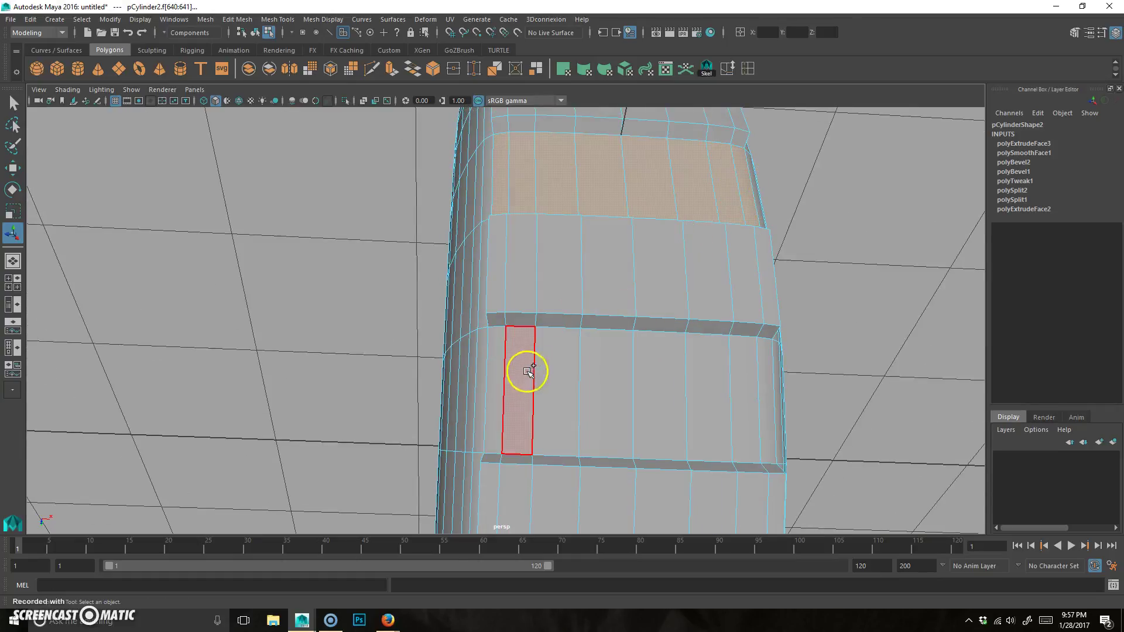
{"action": "left_click", "coordinate": [507, 375], "text": "shift"}
{"action": "double_click", "coordinate": [760, 382], "text": "shift"}
{"action": "left_click_drag", "start_coordinate": [755, 439], "coordinate": [680, 429], "text": "alt"}
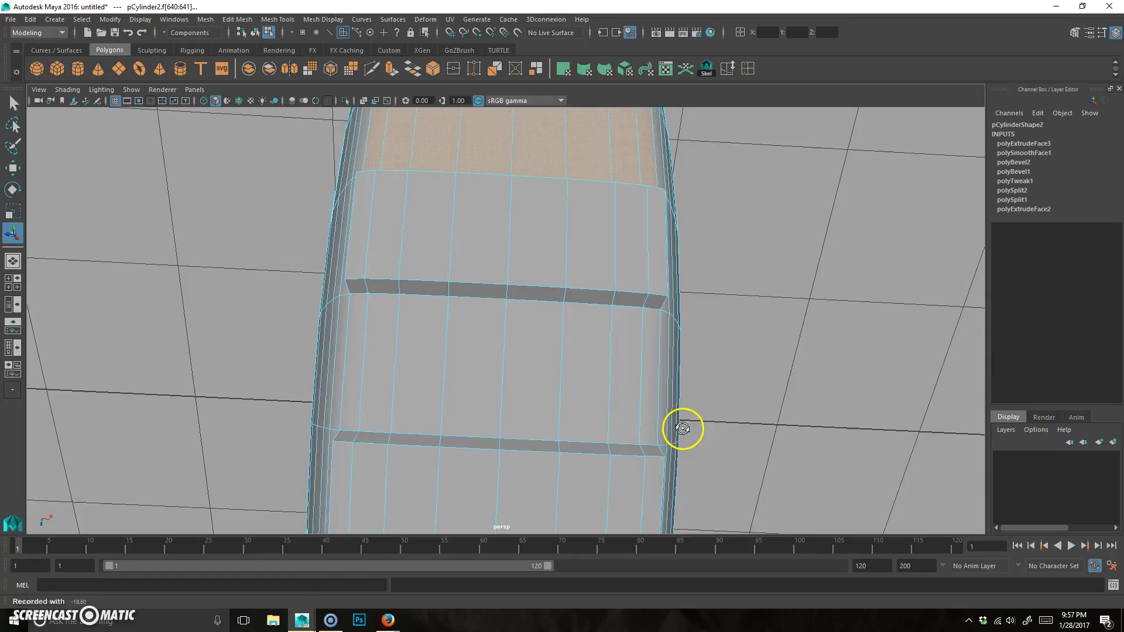
{"action": "left_click", "coordinate": [381, 350], "text": "shift"}
{"action": "double_click", "coordinate": [641, 361], "text": "shift"}
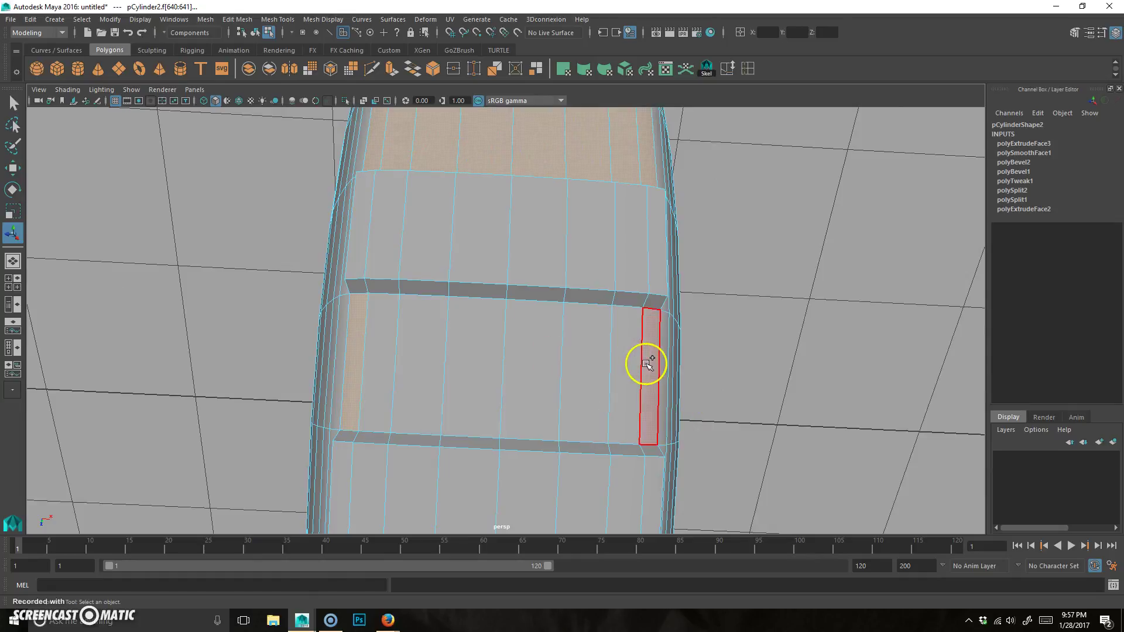
- Extend the recessed-row selection with the following two full-width tread rows
{"action": "middle_click_drag", "start_coordinate": [632, 470], "coordinate": [643, 355], "text": "alt"}
{"action": "left_click", "coordinate": [371, 414], "text": "shift"}
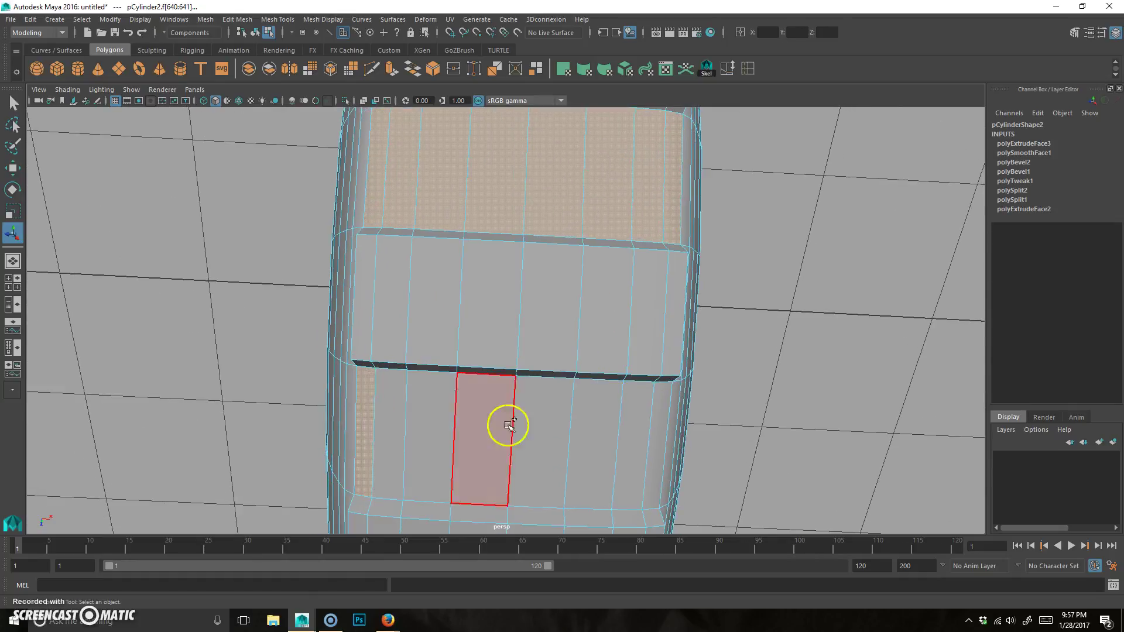
{"action": "left_click_drag", "start_coordinate": [635, 514], "coordinate": [545, 369], "text": "alt"}
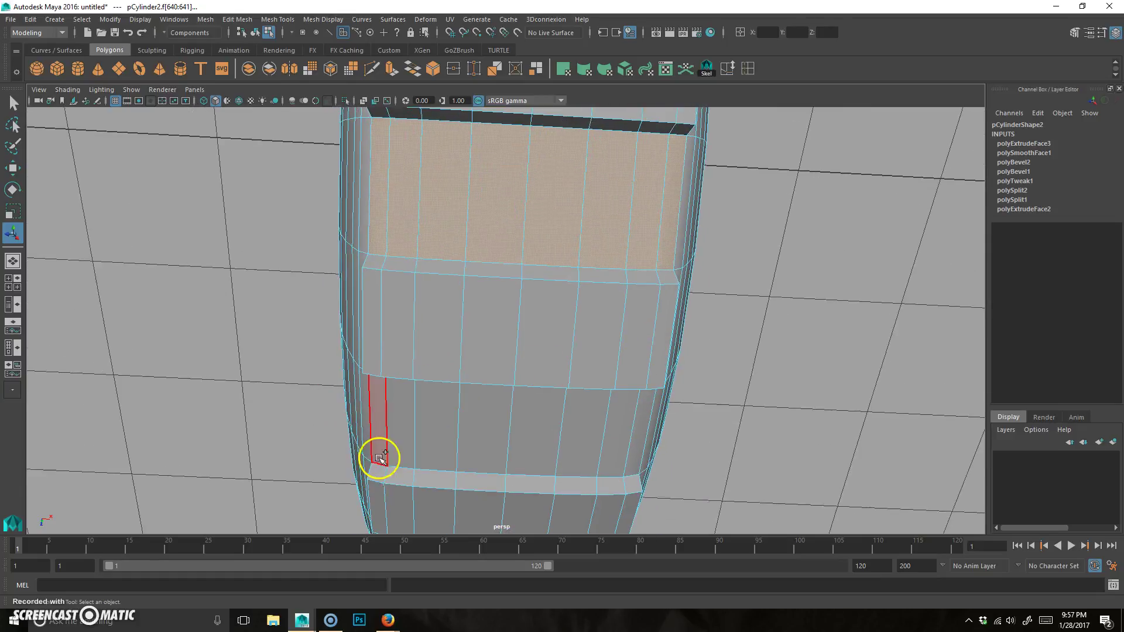
{"action": "double_click", "coordinate": [634, 445], "text": "shift"}
{"action": "left_click_drag", "start_coordinate": [630, 469], "coordinate": [467, 293], "text": "alt"}
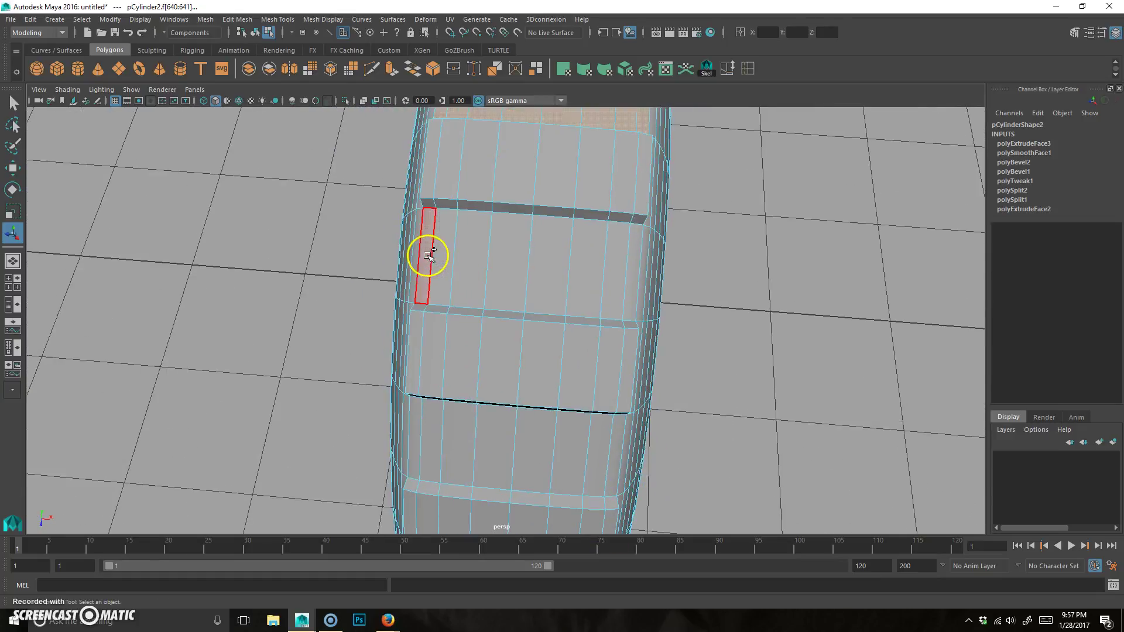
- Continue around the tire, adding the full-width recessed rows between the raised tread blocks to the selection
{"action": "left_click_drag", "start_coordinate": [636, 260], "coordinate": [587, 334], "text": "alt"}
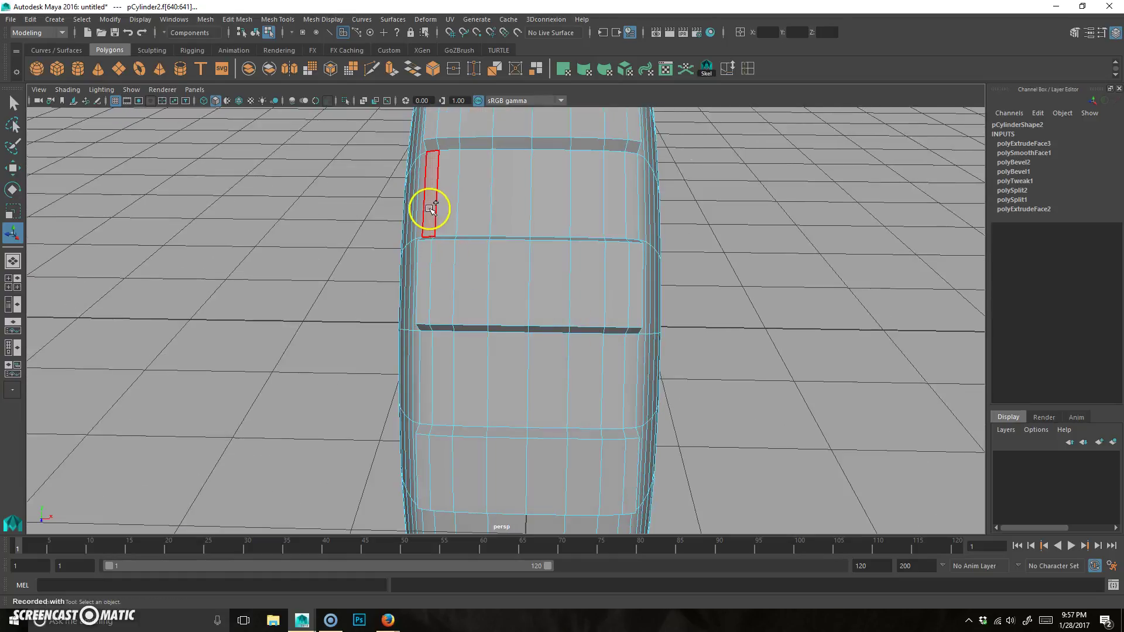
{"action": "double_click", "coordinate": [625, 196], "text": "shift"}
{"action": "left_click", "coordinate": [431, 364], "text": "shift"}
{"action": "left_click_drag", "start_coordinate": [588, 464], "coordinate": [565, 420], "text": "alt"}
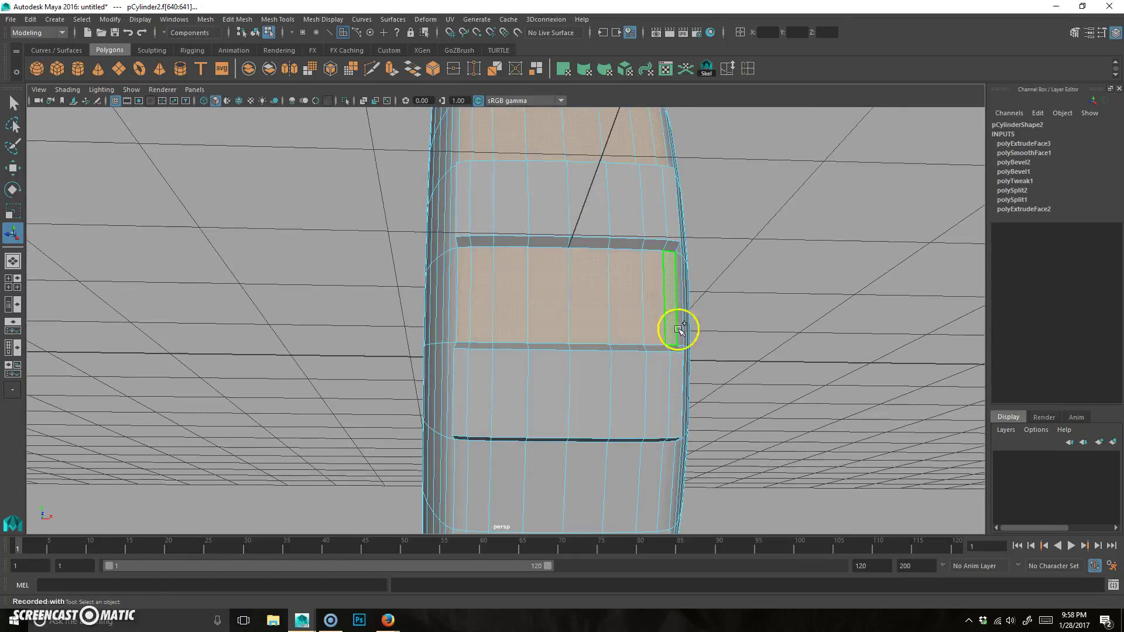
{"action": "left_click_drag", "start_coordinate": [678, 330], "coordinate": [610, 349], "text": "alt"}
{"action": "double_click", "coordinate": [678, 244], "text": "shift"}
- Fill in further unselected recessed tread rows from edge to edge to finish the selection for extruding
{"action": "left_click", "coordinate": [470, 394], "text": "shift"}
{"action": "double_click", "coordinate": [684, 426], "text": "shift"}
{"action": "left_click_drag", "start_coordinate": [656, 527], "coordinate": [651, 471], "text": "alt"}
{"action": "left_click", "coordinate": [454, 158], "text": "shift"}
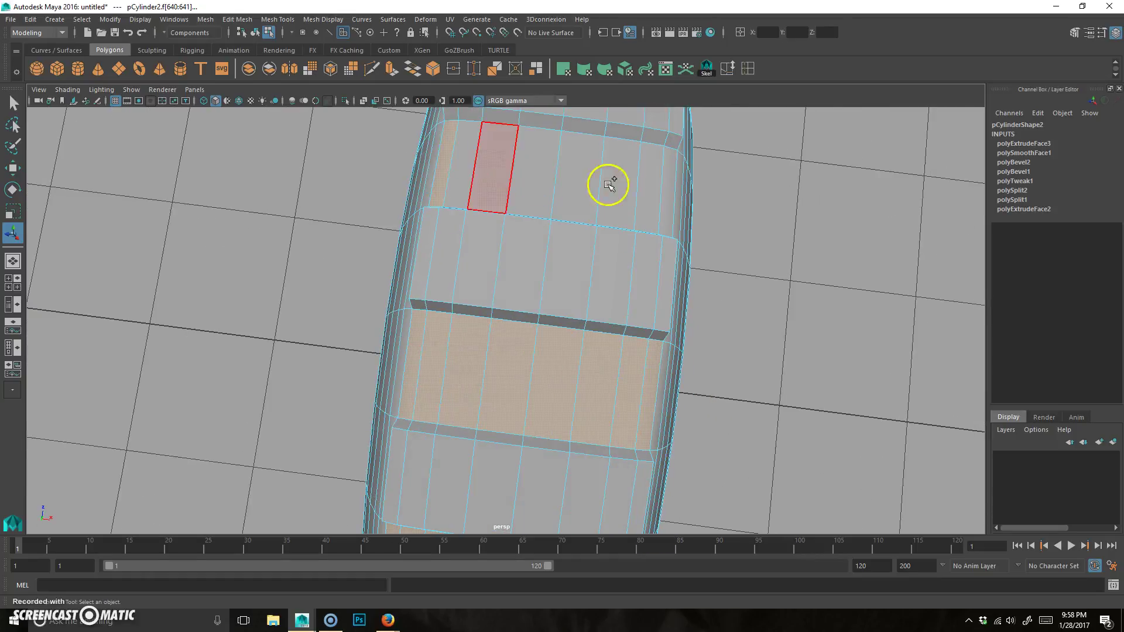
{"action": "left_click", "coordinate": [664, 193], "text": "shift"}
{"action": "left_click_drag", "start_coordinate": [663, 193], "coordinate": [603, 381], "text": "alt"}
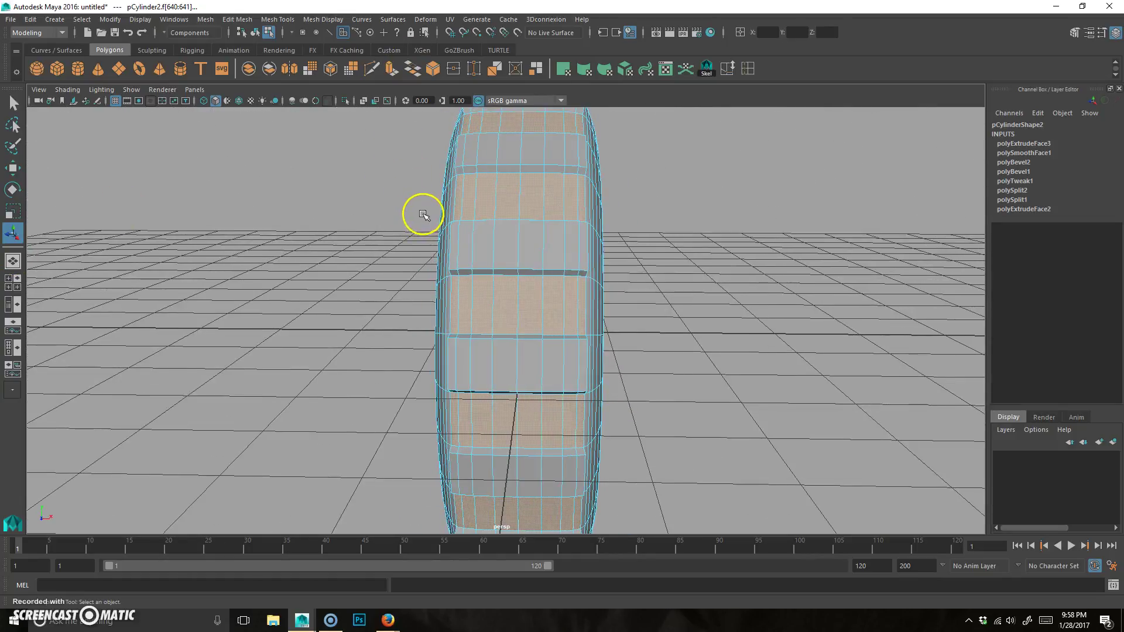
- Extrude the selected recessed tread rows outward with a local Z translation of about 0.077 and clear the selection
{"action": "key", "text": "ctrl+e"}
{"action": "left_click_drag", "start_coordinate": [459, 276], "coordinate": [451, 382], "text": "alt"}
{"action": "left_click_drag", "start_coordinate": [695, 469], "coordinate": [591, 421], "text": "alt"}
{"action": "left_click_drag", "start_coordinate": [640, 467], "coordinate": [609, 457]}
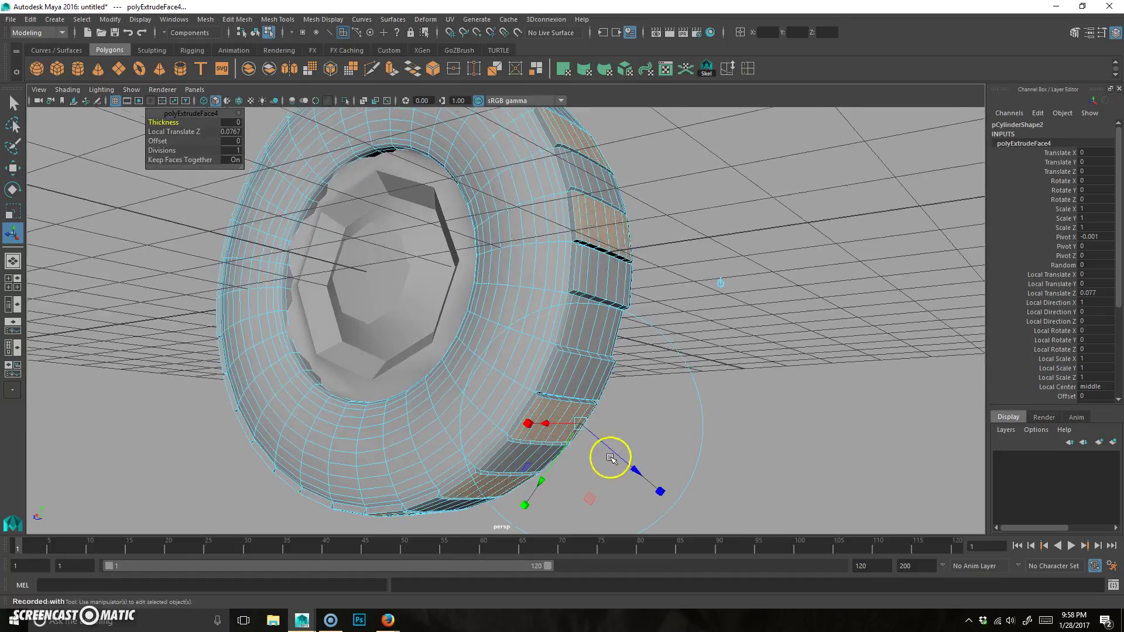
{"action": "mouse_move", "coordinate": [578, 421]}
{"action": "left_mouse_down"}
{"action": "mouse_move", "coordinate": [550, 427]}
{"action": "mouse_move", "coordinate": [566, 430]}
{"action": "left_mouse_up"}
{"action": "left_click", "coordinate": [732, 346]}
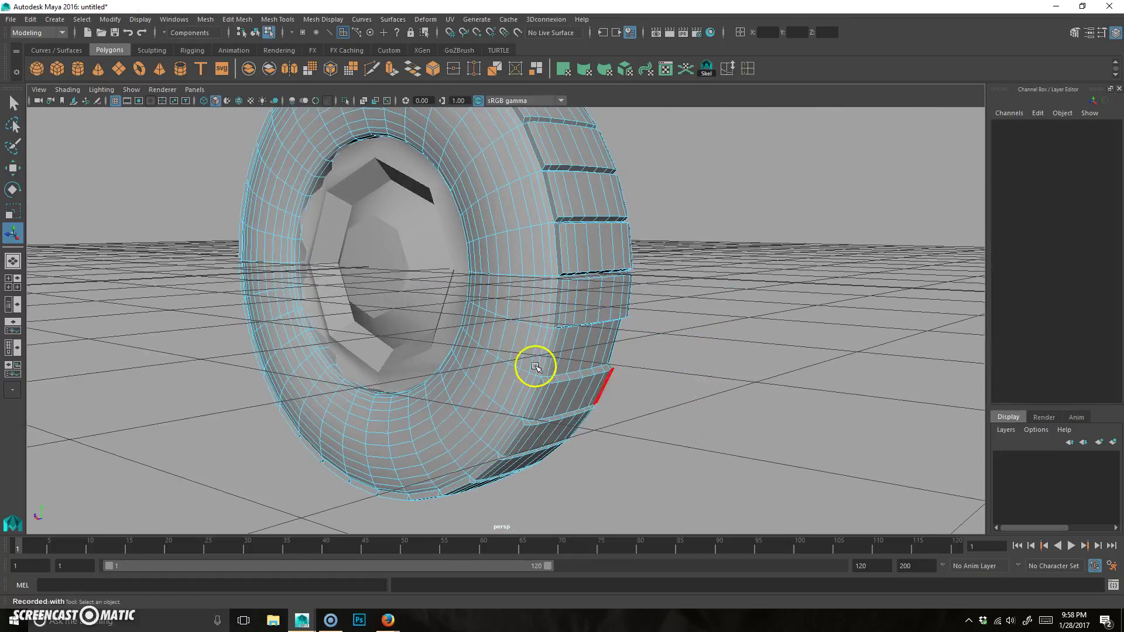
- Select the full row of faces across the one recessed tread section that is still not extruded
{"action": "left_click", "coordinate": [555, 349]}
{"action": "left_click_drag", "start_coordinate": [555, 350], "coordinate": [575, 334], "text": "alt"}
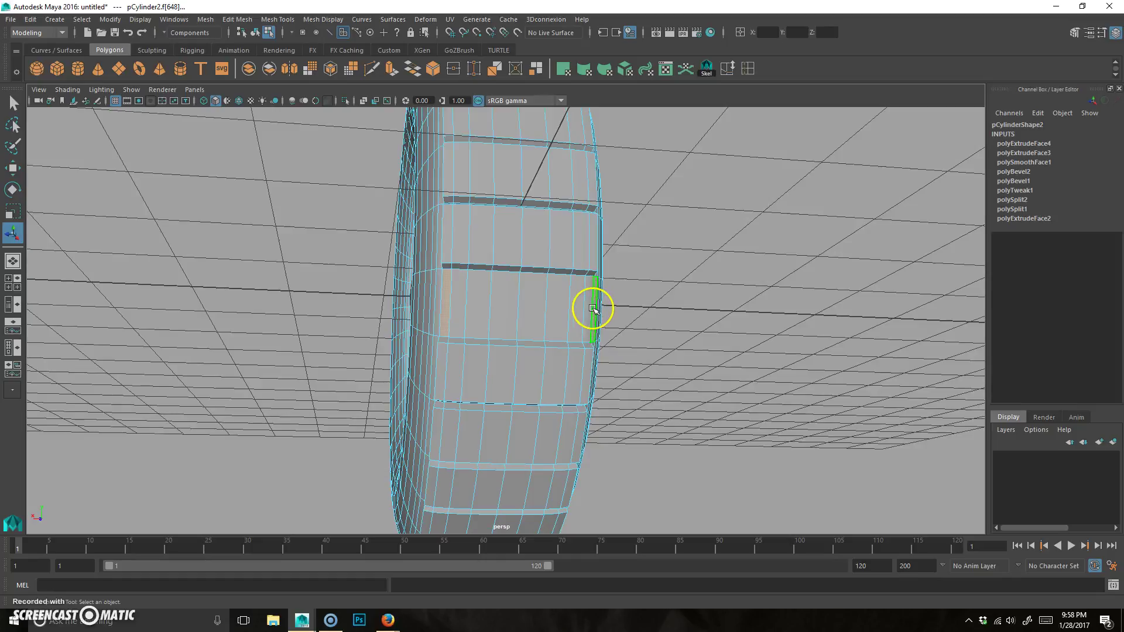
{"action": "left_click", "coordinate": [700, 304]}
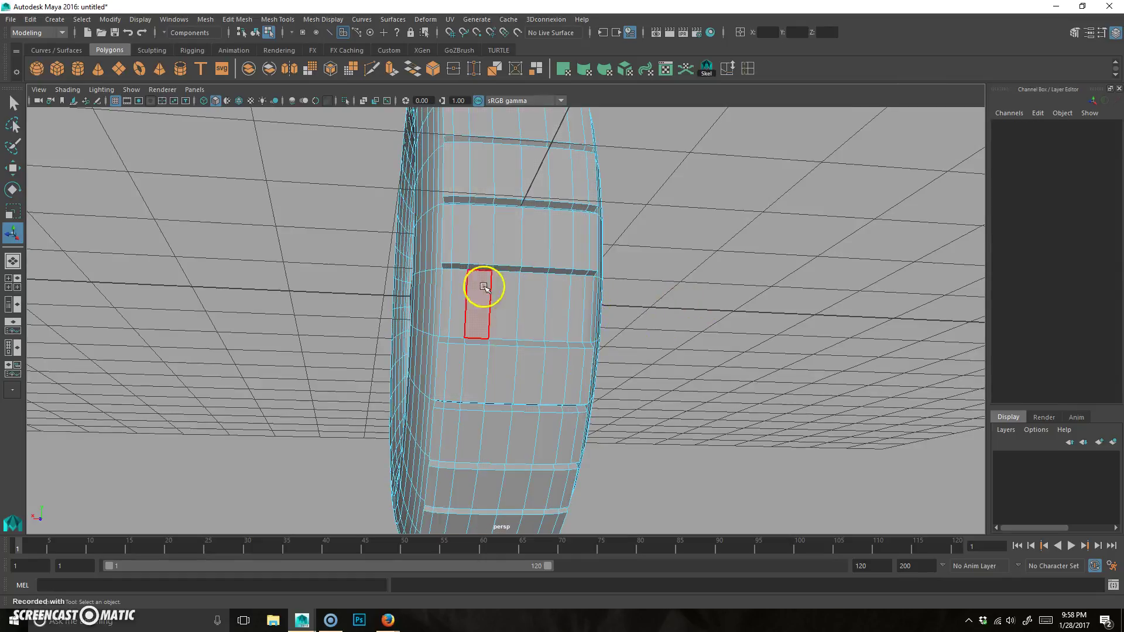
{"action": "left_click", "coordinate": [447, 292]}
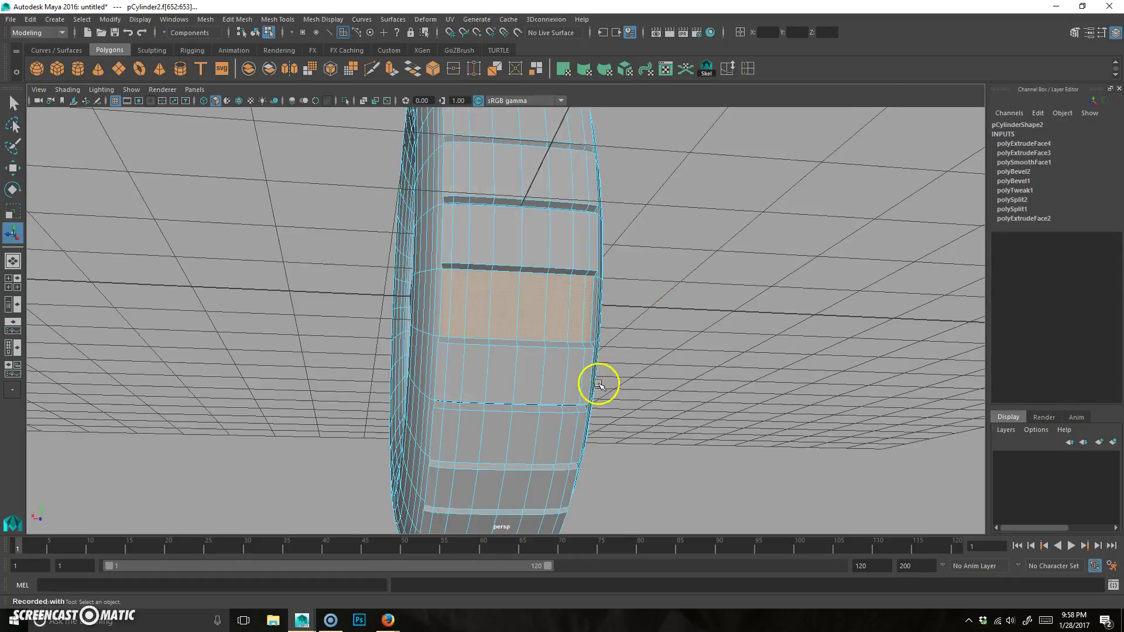
- Extrude the selected tread row outward with a local Z translation of about 0.076 and return to object mode
{"action": "key", "text": "ctrl+e"}
{"action": "left_click_drag", "start_coordinate": [572, 329], "coordinate": [760, 378], "text": "alt"}
{"action": "left_click", "coordinate": [760, 379]}
{"action": "key", "text": "ctrl+z"}
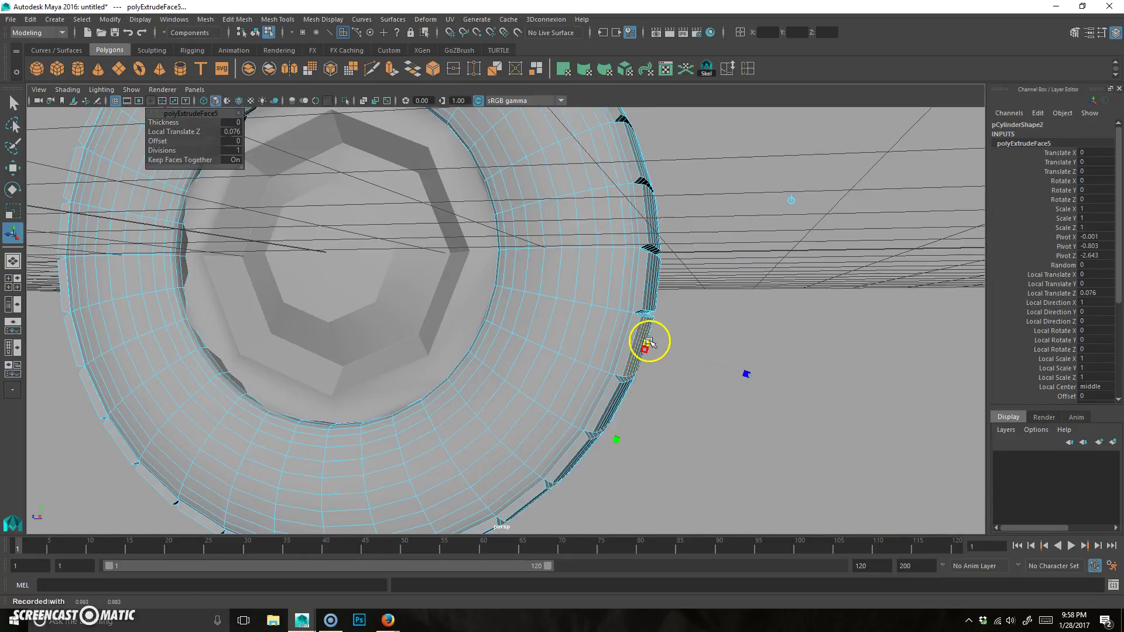
{"action": "left_click_drag", "start_coordinate": [646, 341], "coordinate": [525, 195], "text": "alt"}
{"action": "key", "text": "F8"}
{"action": "left_click", "coordinate": [551, 194]}
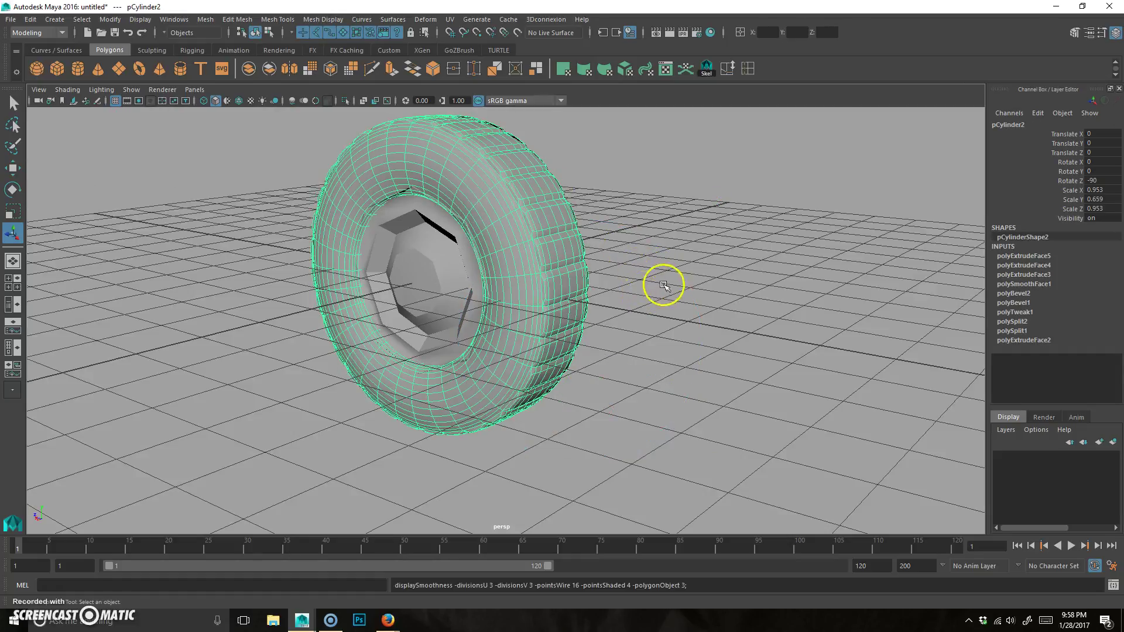
{"action": "left_click", "coordinate": [735, 291]}
- Select the edge loop running around the middle of the tire's tread
{"action": "left_click_drag", "start_coordinate": [736, 291], "coordinate": [493, 266], "text": "alt"}
{"action": "left_click", "coordinate": [575, 279]}
{"action": "right_click_drag", "start_coordinate": [493, 266], "coordinate": [501, 201]}
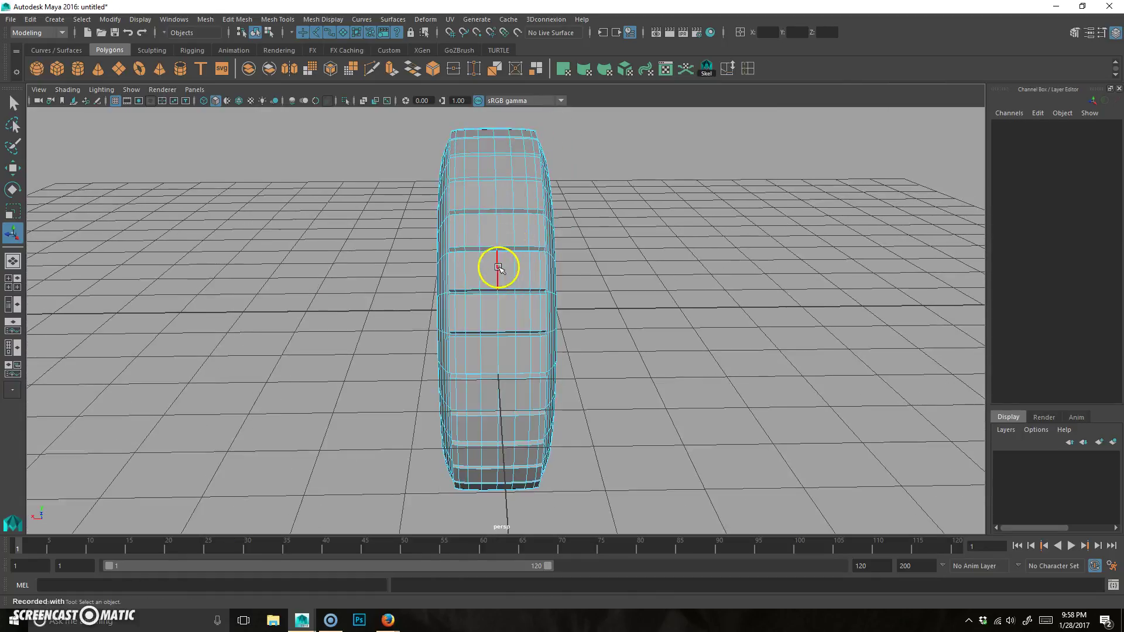
{"action": "left_click", "coordinate": [496, 266]}
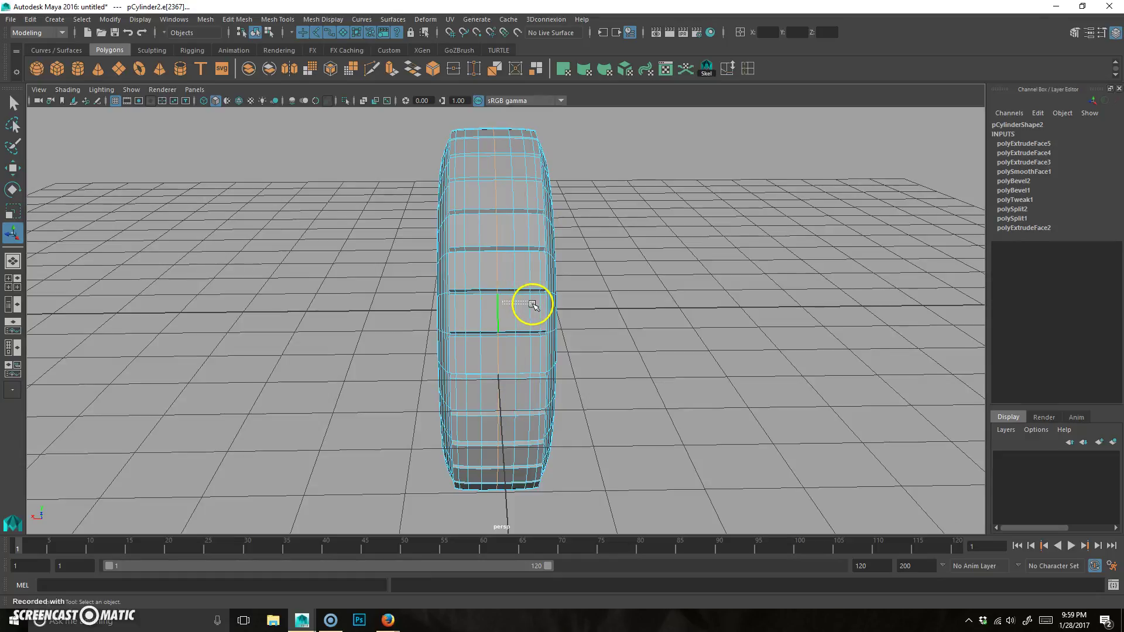
{"action": "key", "text": "ctrl+z"}
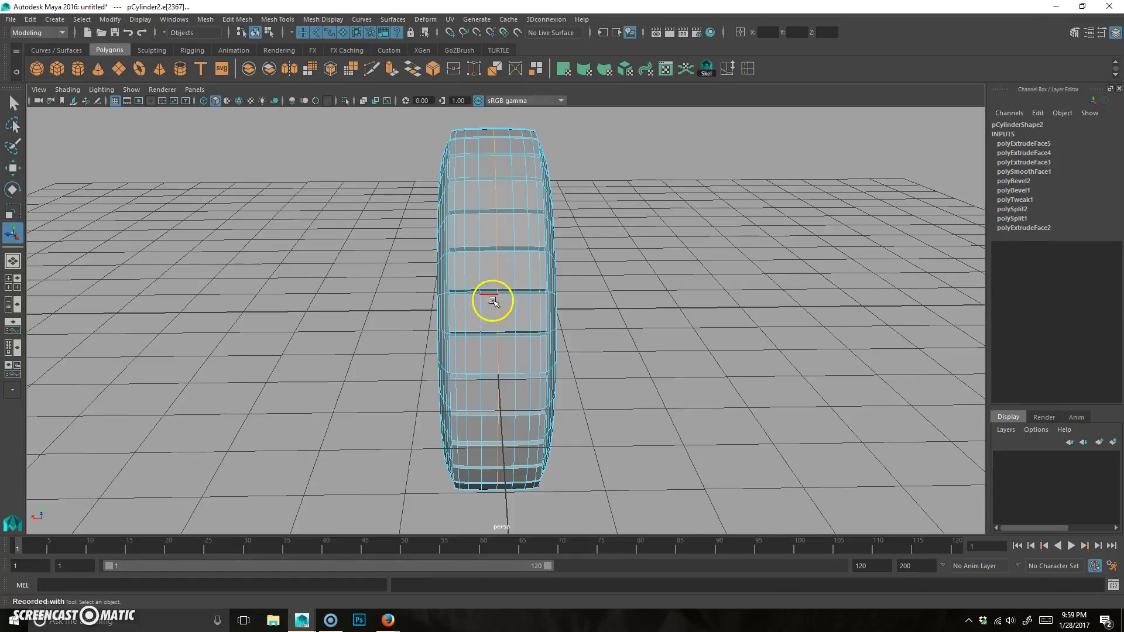
{"action": "key", "text": "ctrl+z"}
- Rotate the middle edge loop about the wheel's axis with soft selection on, bending the tread rows into a chevron pattern
{"action": "key", "text": "w"}
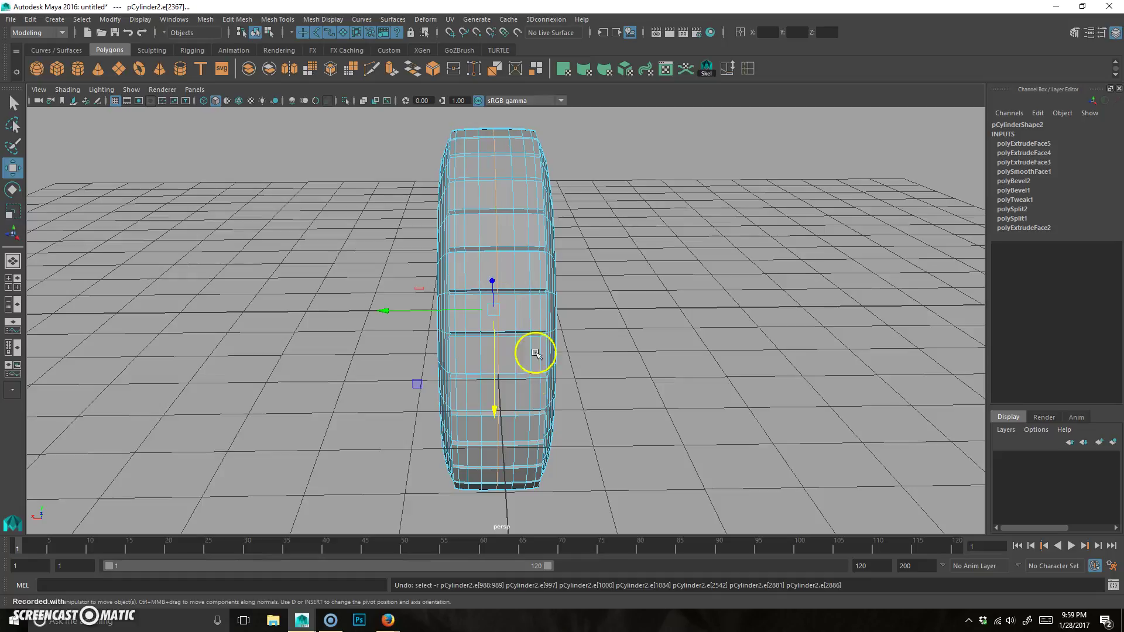
{"action": "key", "text": "e"}
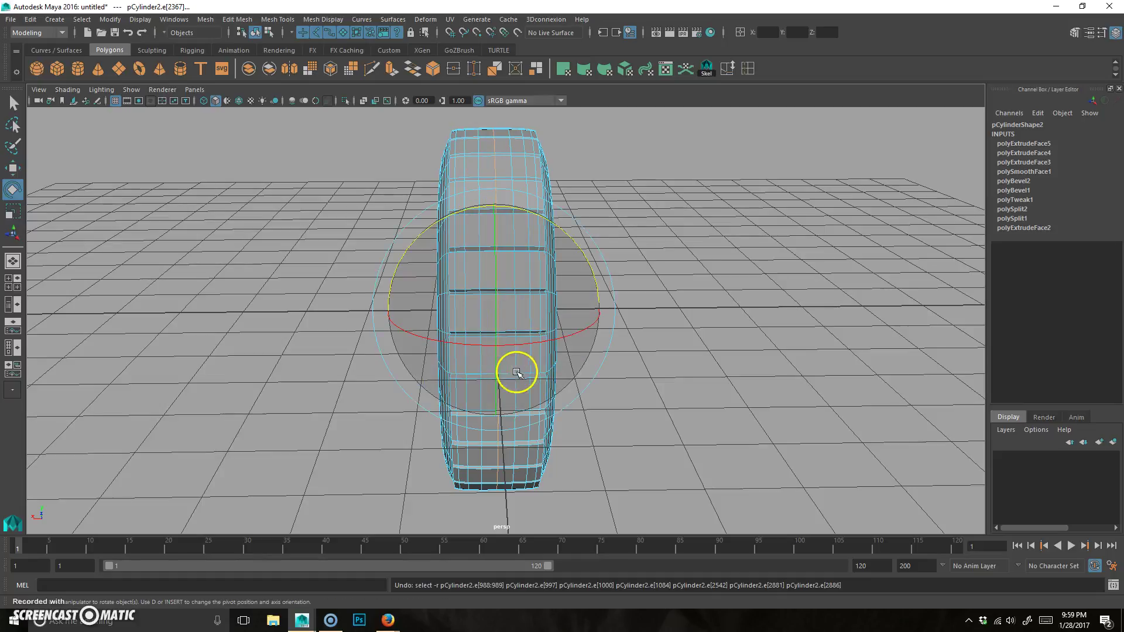
{"action": "key", "text": "b"}
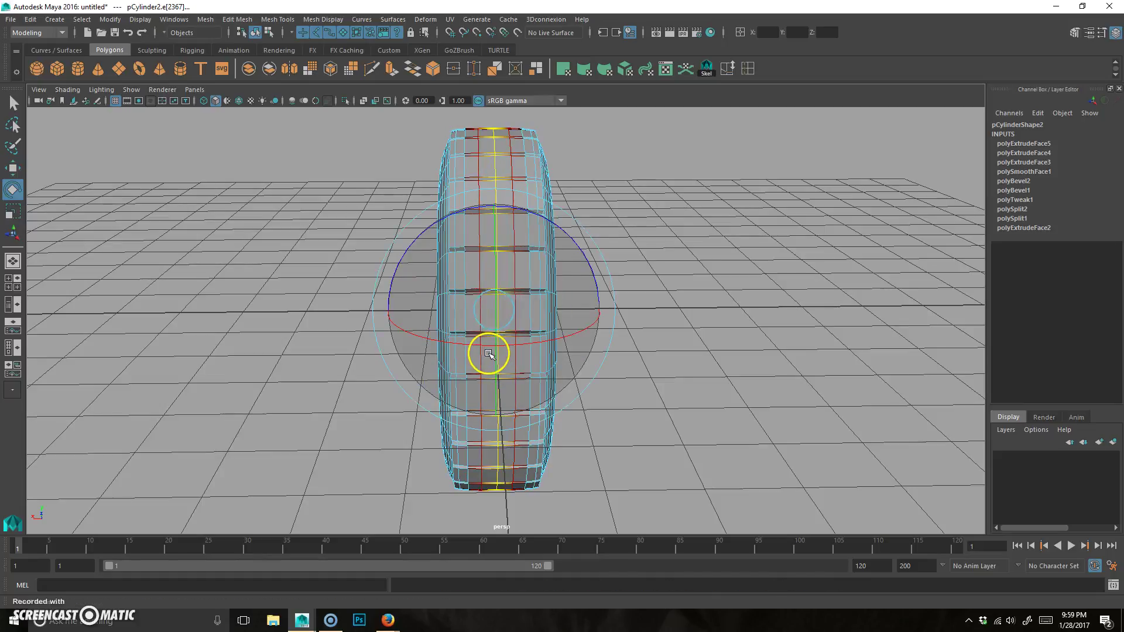
{"action": "left_click_drag", "start_coordinate": [556, 291], "coordinate": [505, 276], "text": "alt"}
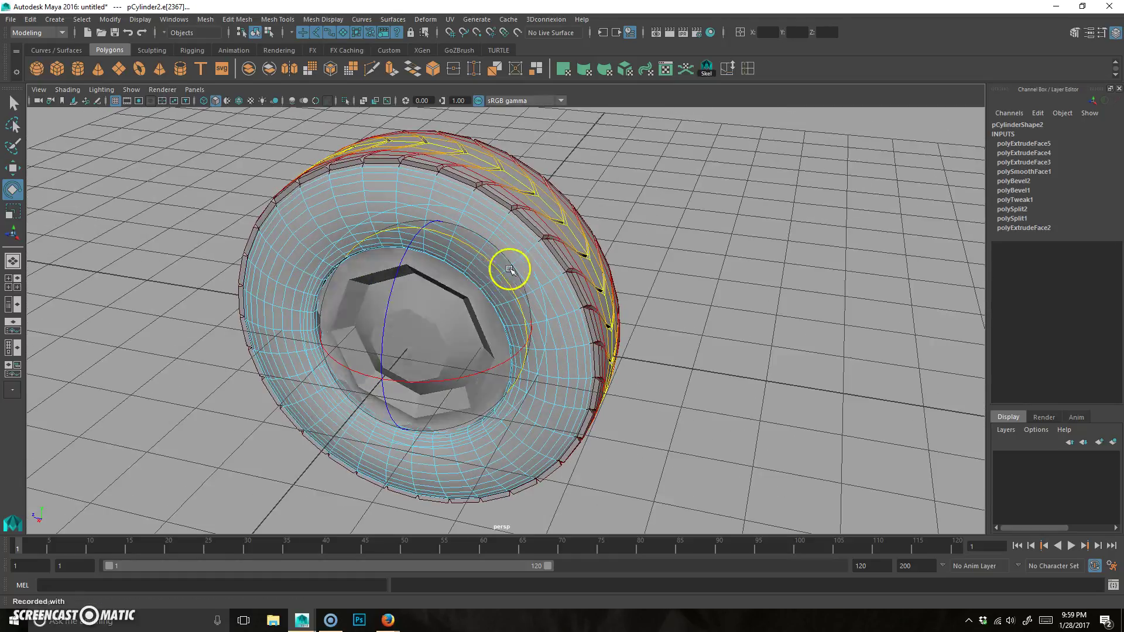
{"action": "left_click_drag", "start_coordinate": [520, 326], "coordinate": [557, 271], "text": "alt"}
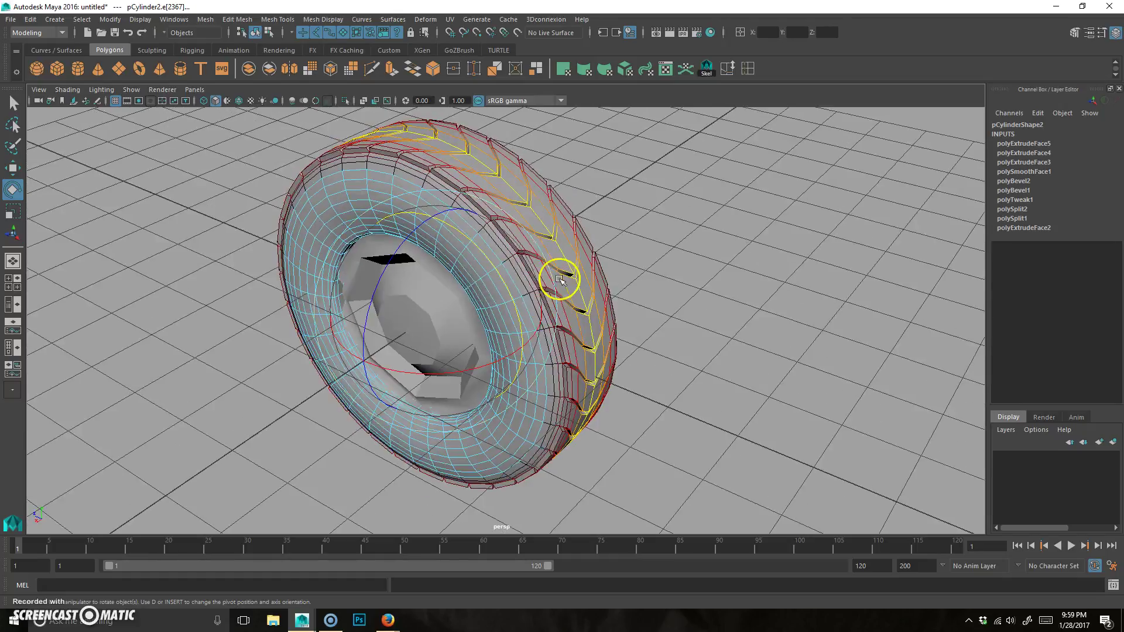
{"action": "left_click", "coordinate": [714, 293]}
{"action": "left_click_drag", "start_coordinate": [718, 293], "coordinate": [613, 304], "text": "alt"}
{"action": "left_click", "coordinate": [565, 222]}
{"action": "left_click_drag", "start_coordinate": [565, 223], "coordinate": [681, 308], "text": "alt"}
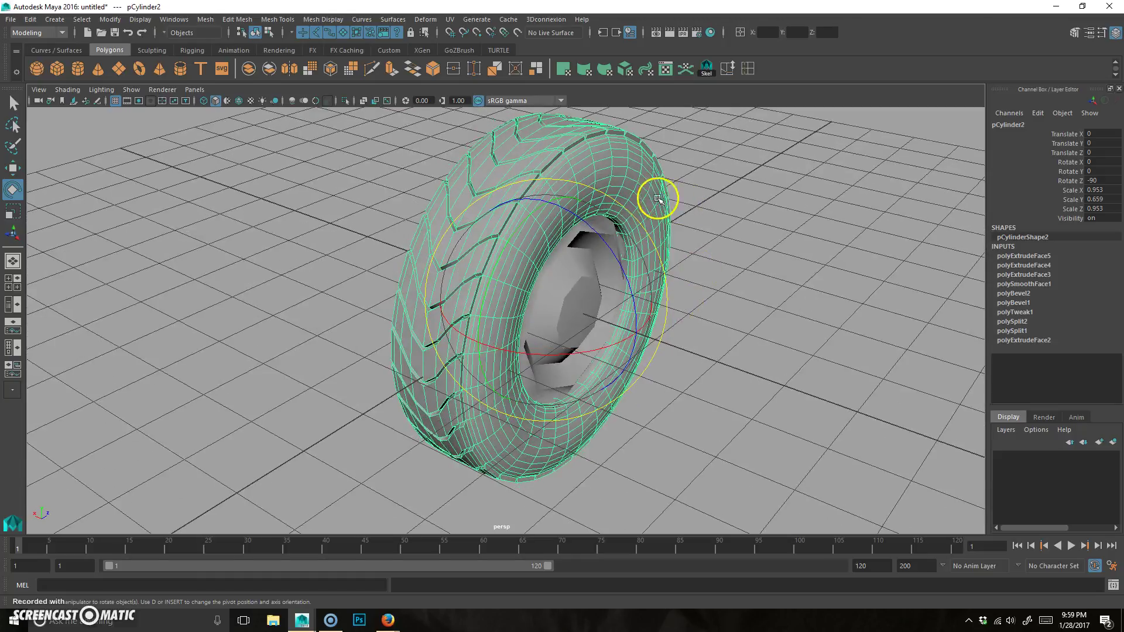
{"action": "left_click", "coordinate": [750, 279]}
- Bevel the edge loop around the tire's outer sidewall with a fraction of 0.1, with soft selection turned off
{"action": "left_click_drag", "start_coordinate": [750, 279], "coordinate": [537, 260], "text": "alt"}
{"action": "left_click", "coordinate": [552, 228]}
{"action": "right_click_drag", "start_coordinate": [537, 260], "coordinate": [545, 221]}
{"action": "left_click", "coordinate": [489, 208]}
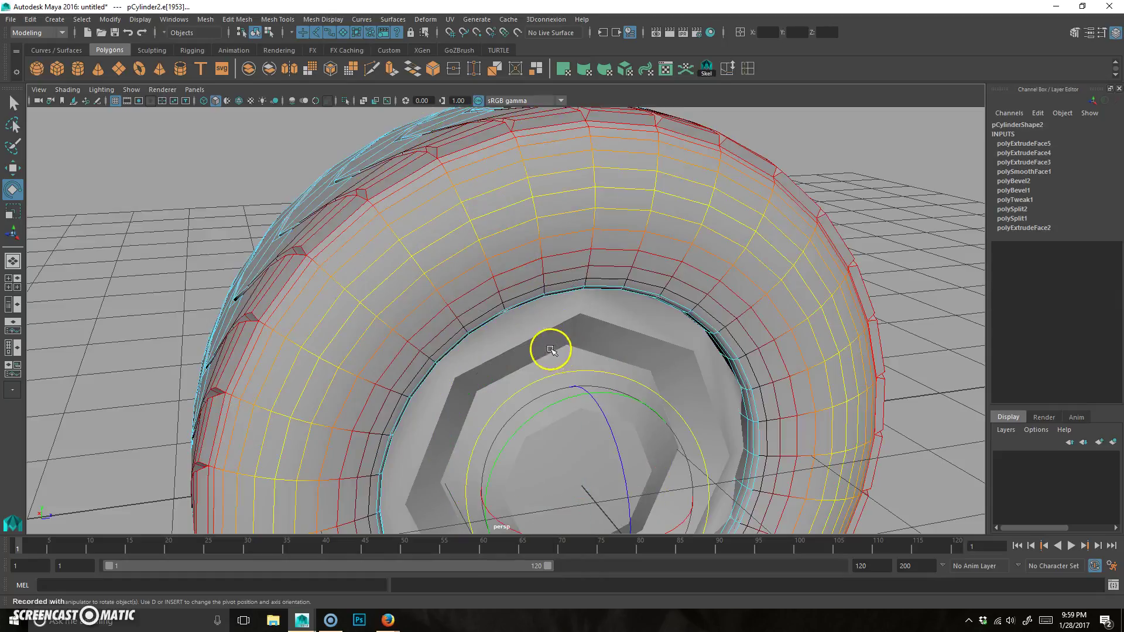
{"action": "key", "text": "b"}
{"action": "left_click_drag", "start_coordinate": [552, 326], "coordinate": [472, 289], "text": "alt"}
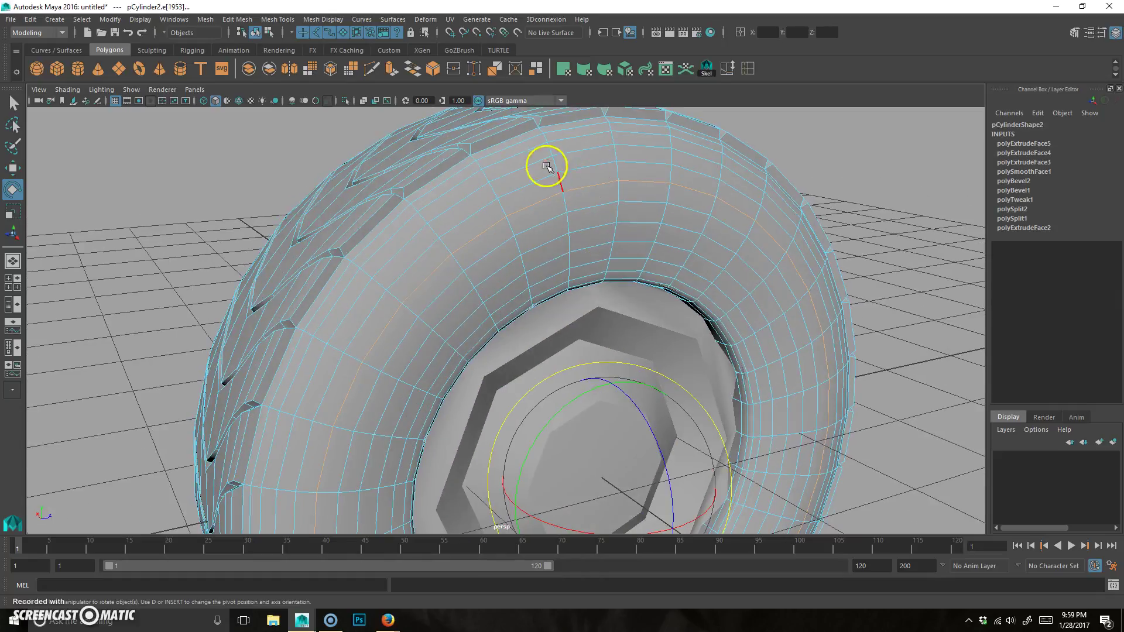
{"action": "left_click", "coordinate": [433, 68]}
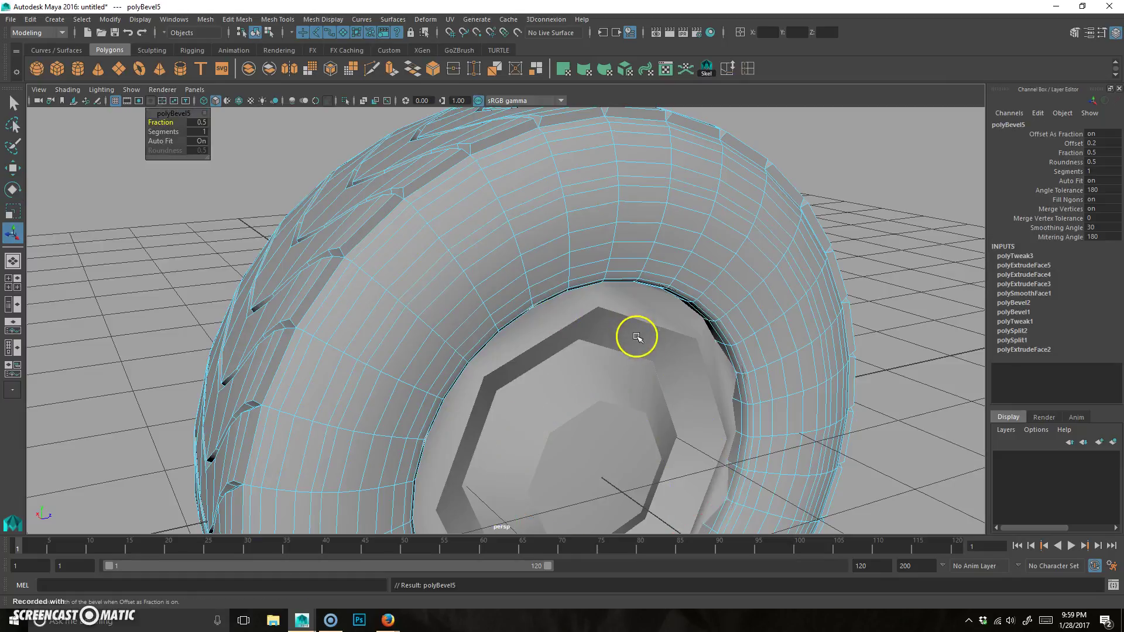
{"action": "left_click_drag", "start_coordinate": [158, 125], "coordinate": [161, 123]}
{"action": "right_click_drag", "start_coordinate": [391, 255], "coordinate": [495, 250], "text": "alt"}
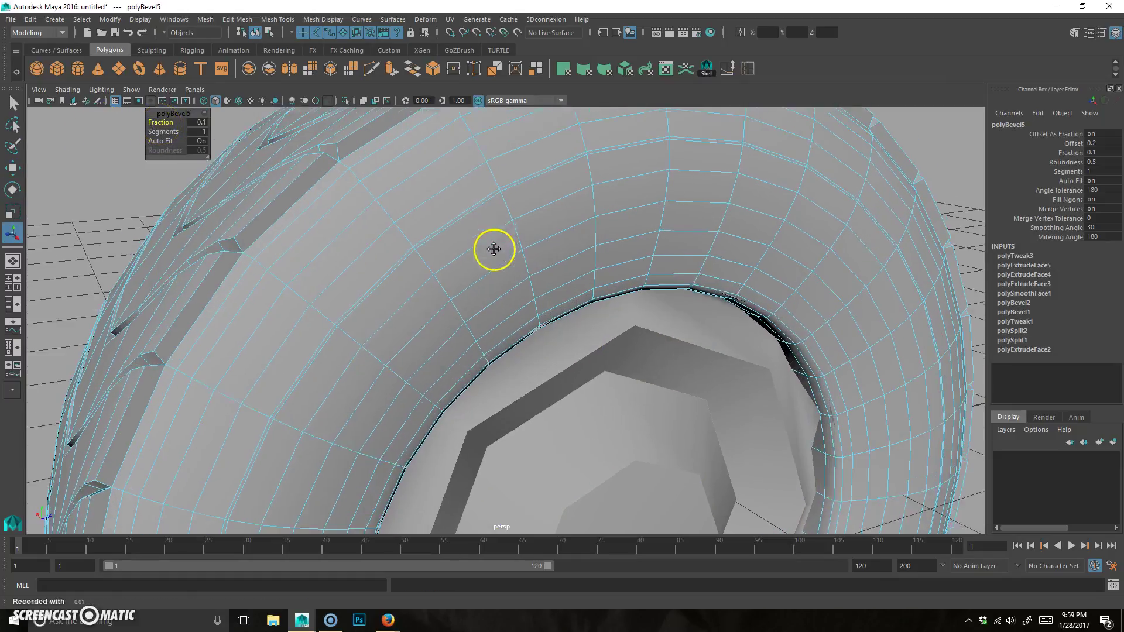
- Select the narrow ring of beveled faces around the sidewall and extrude it
{"action": "middle_click_drag", "start_coordinate": [494, 251], "coordinate": [517, 282], "text": "alt"}
{"action": "right_click_drag", "start_coordinate": [535, 188], "coordinate": [530, 234]}
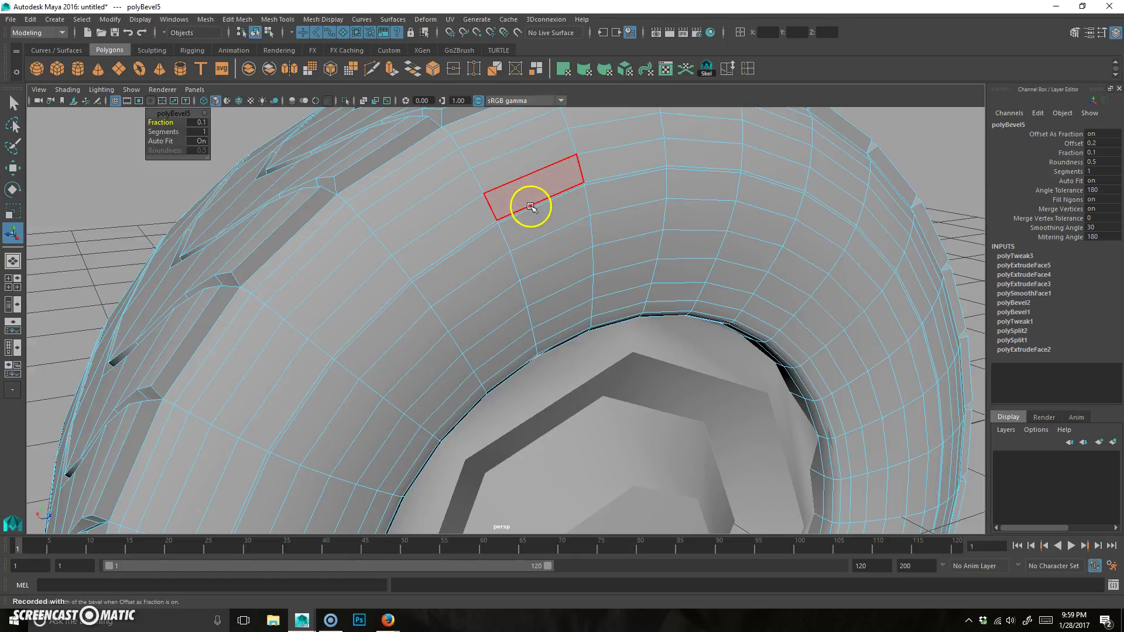
{"action": "double_click", "coordinate": [482, 234]}
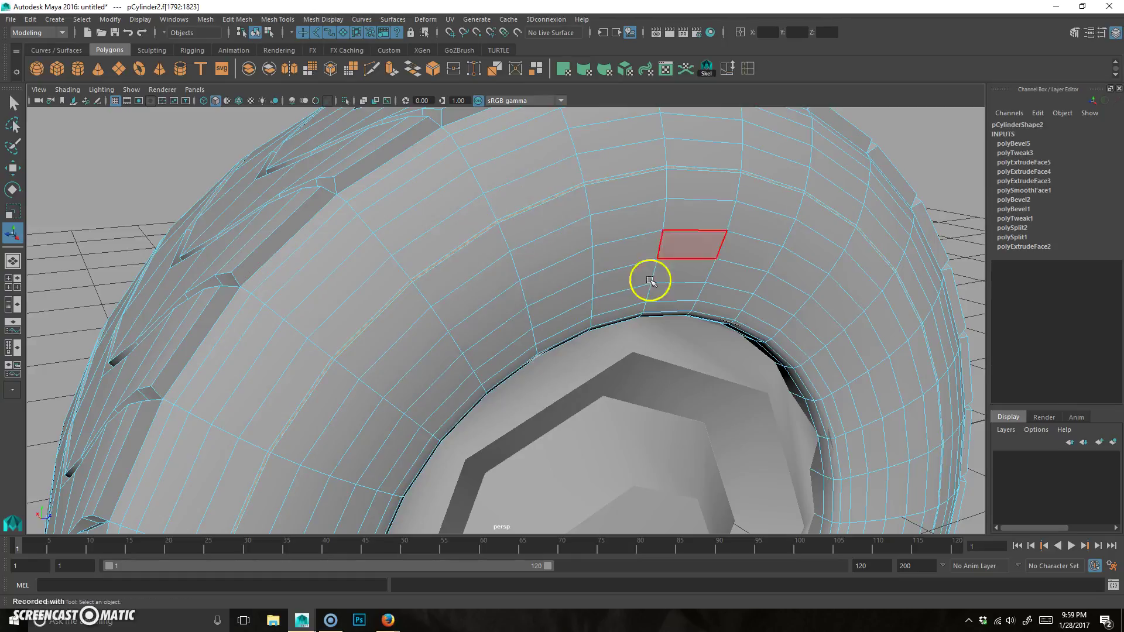
{"action": "key", "text": "ctrl+e"}
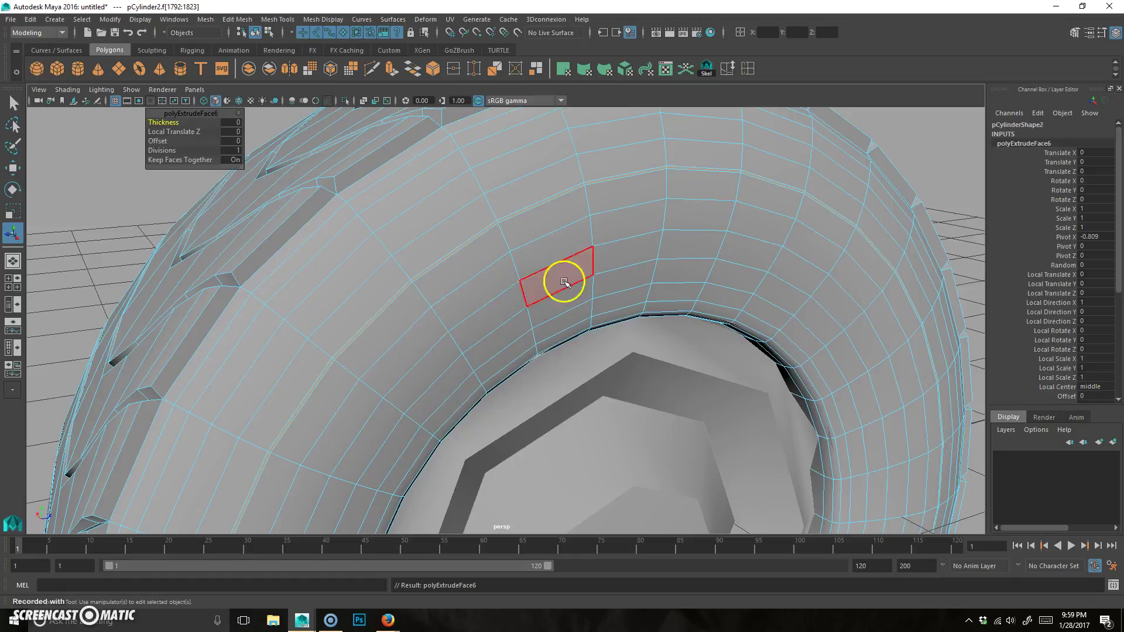
{"action": "left_click_drag", "start_coordinate": [564, 282], "coordinate": [585, 216], "text": "alt"}
{"action": "right_click_drag", "start_coordinate": [812, 233], "coordinate": [396, 284], "text": "alt"}
{"action": "middle_click_drag", "start_coordinate": [659, 404], "coordinate": [514, 316], "text": "alt"}
{"action": "left_click_drag", "start_coordinate": [515, 316], "coordinate": [472, 273], "text": "alt"}
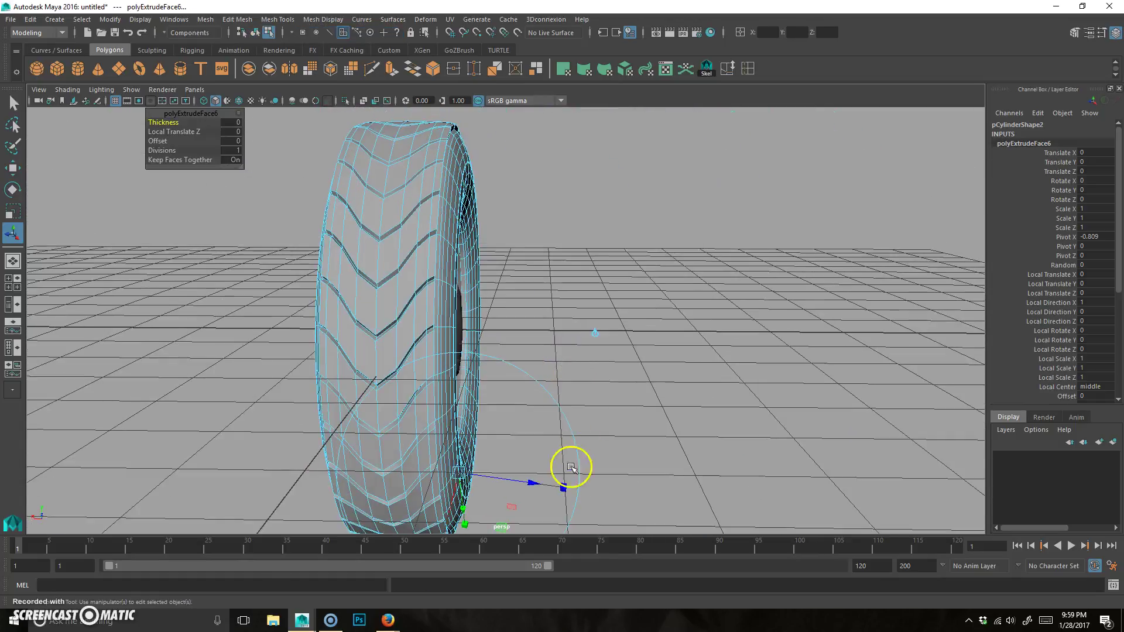
- Move the extruded sidewall ring slightly along the X axis, return to object mode and clear the selection
{"action": "key", "text": "w"}
{"action": "left_click_drag", "start_coordinate": [358, 328], "coordinate": [361, 329]}
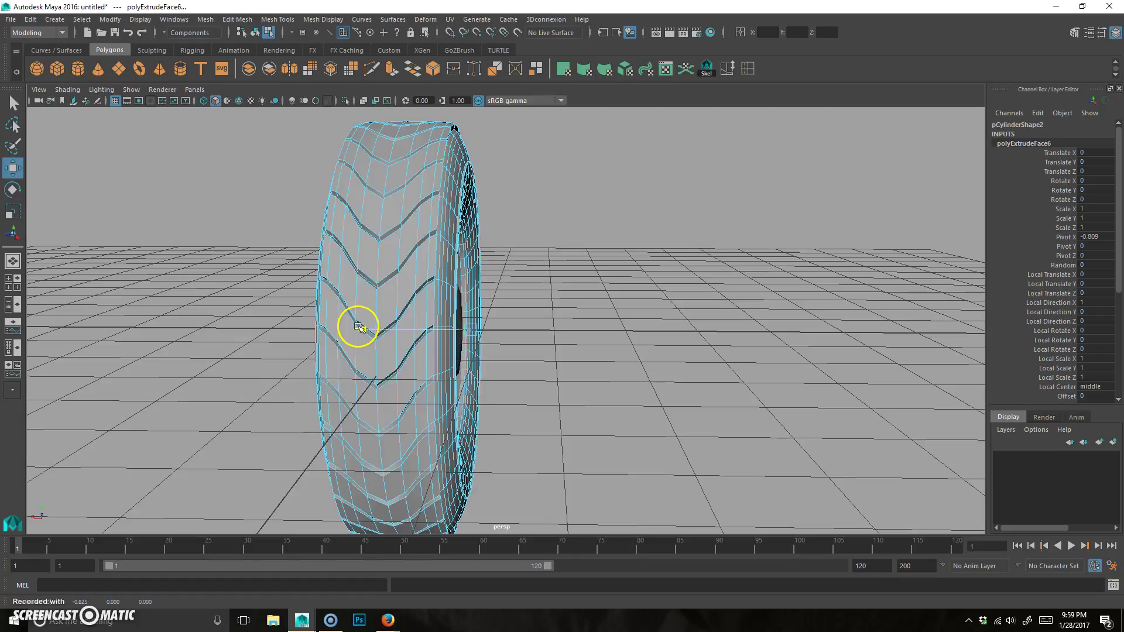
{"action": "left_click_drag", "start_coordinate": [608, 323], "coordinate": [537, 283], "text": "alt"}
{"action": "right_click_drag", "start_coordinate": [537, 284], "coordinate": [609, 243]}
{"action": "left_click", "coordinate": [736, 227]}
{"action": "left_click_drag", "start_coordinate": [802, 370], "coordinate": [663, 367], "text": "alt"}
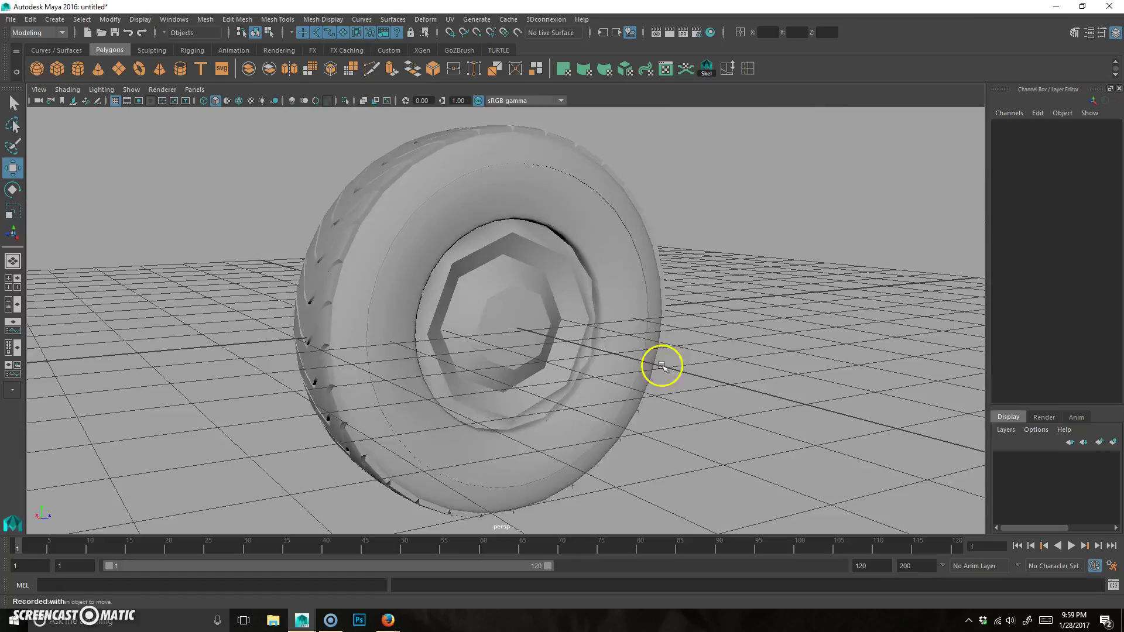
- Smooth the inner hub mesh and clear the selection
{"action": "right_click_drag", "start_coordinate": [663, 366], "coordinate": [740, 346], "text": "alt"}
{"action": "left_click_drag", "start_coordinate": [740, 346], "coordinate": [633, 369], "text": "alt"}
{"action": "left_click", "coordinate": [580, 285]}
{"action": "left_click_drag", "start_coordinate": [588, 325], "coordinate": [637, 342], "text": "alt"}
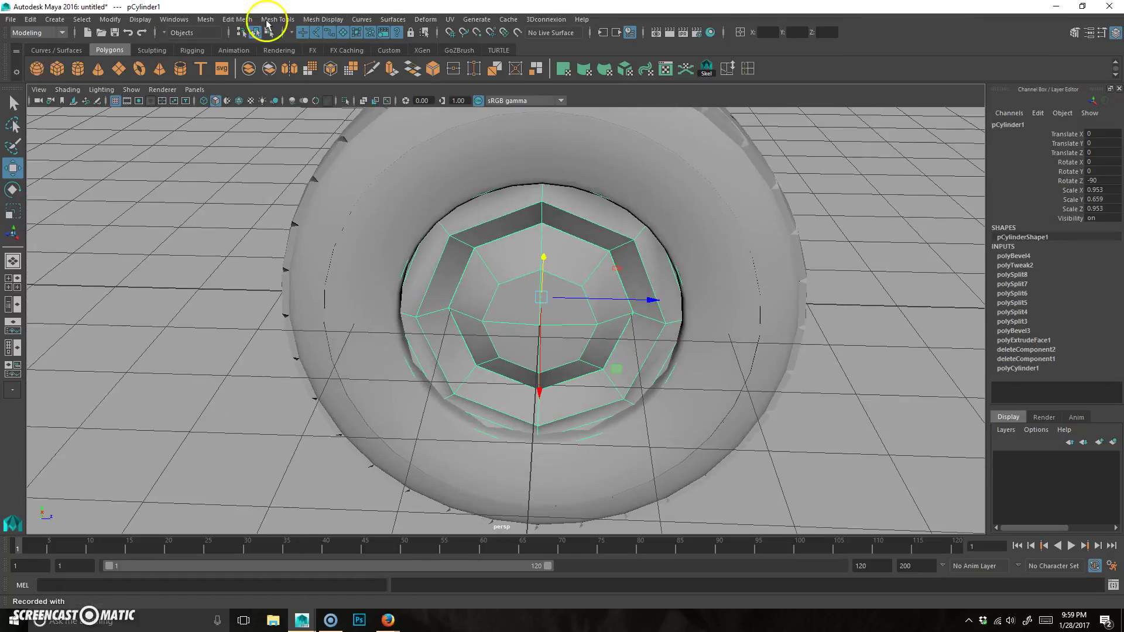
{"action": "left_click", "coordinate": [309, 71]}
{"action": "left_click", "coordinate": [766, 421]}
{"action": "left_click_drag", "start_coordinate": [863, 359], "coordinate": [575, 350], "text": "alt"}
{"action": "left_click_drag", "start_coordinate": [449, 354], "coordinate": [487, 338], "text": "alt"}
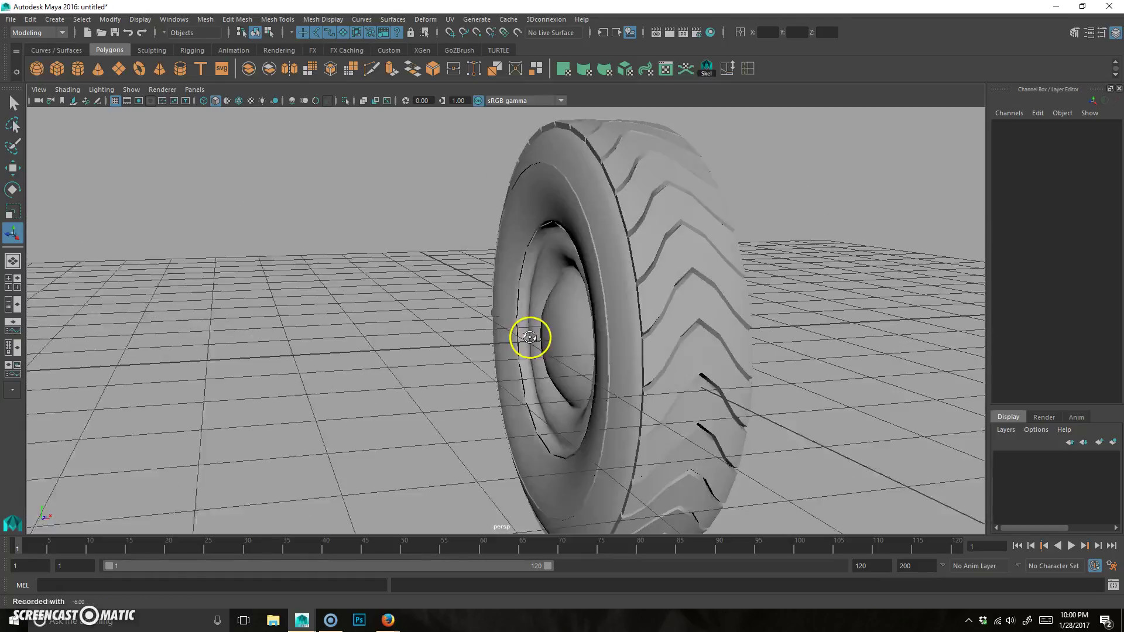
- Smooth the hub and the tire together and clear the selection
{"action": "left_click", "coordinate": [611, 272]}
{"action": "left_click_drag", "start_coordinate": [611, 272], "coordinate": [663, 299], "text": "alt"}
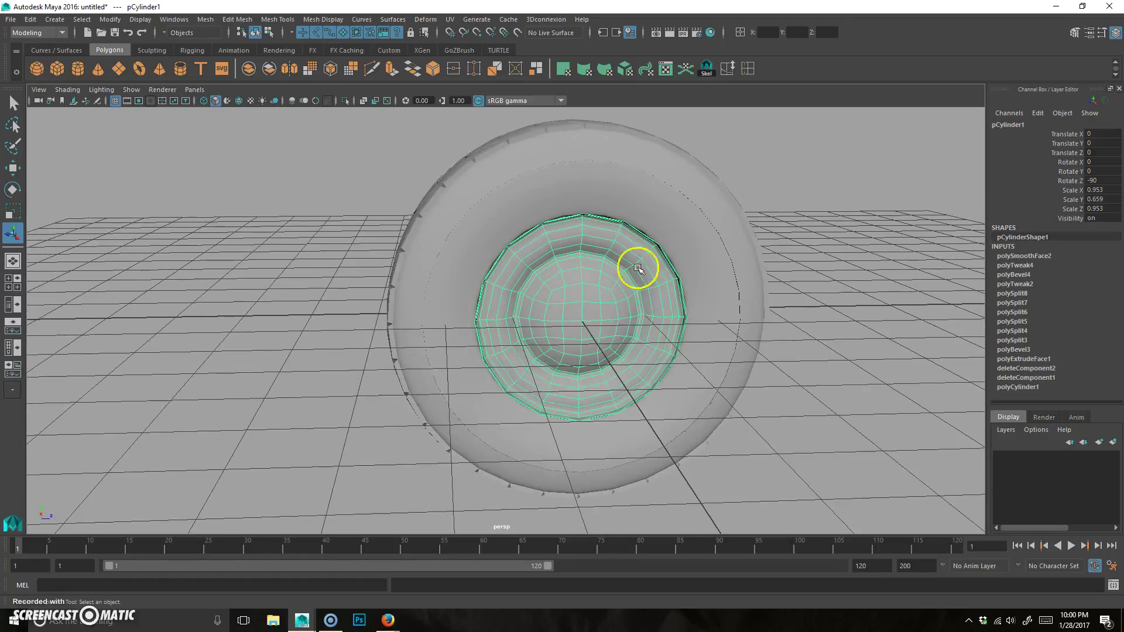
{"action": "left_click", "coordinate": [634, 194], "text": "shift"}
{"action": "left_click", "coordinate": [309, 68]}
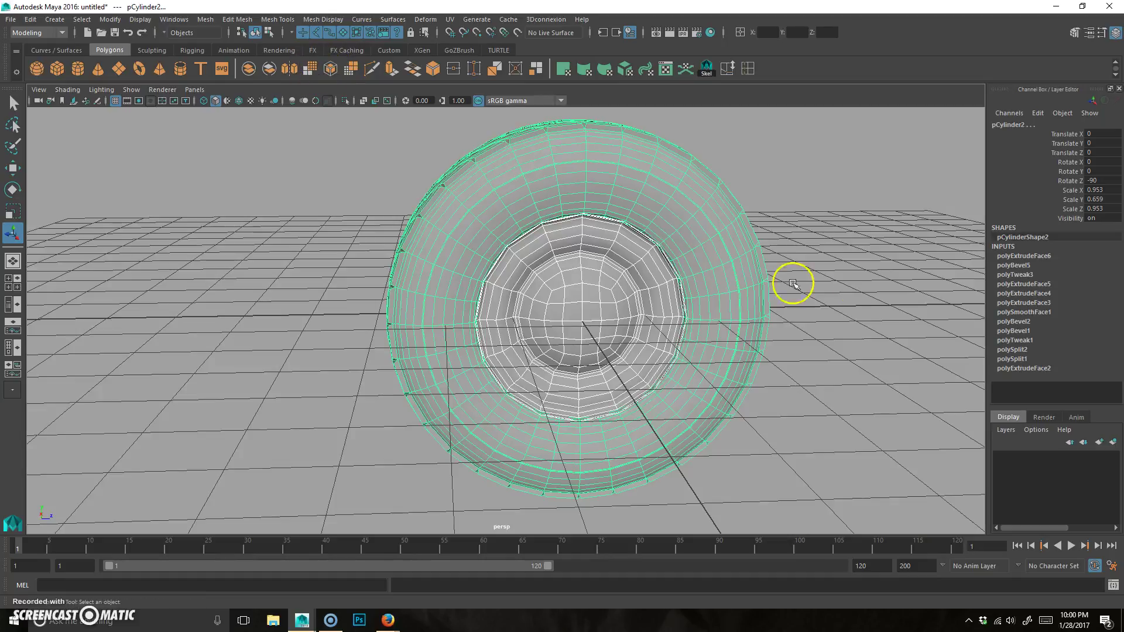
{"action": "left_click", "coordinate": [867, 257]}
- Examine the smoothed wheel's tread, sidewall ring and hub from several angles
{"action": "left_click_drag", "start_coordinate": [746, 362], "coordinate": [653, 342], "text": "alt"}
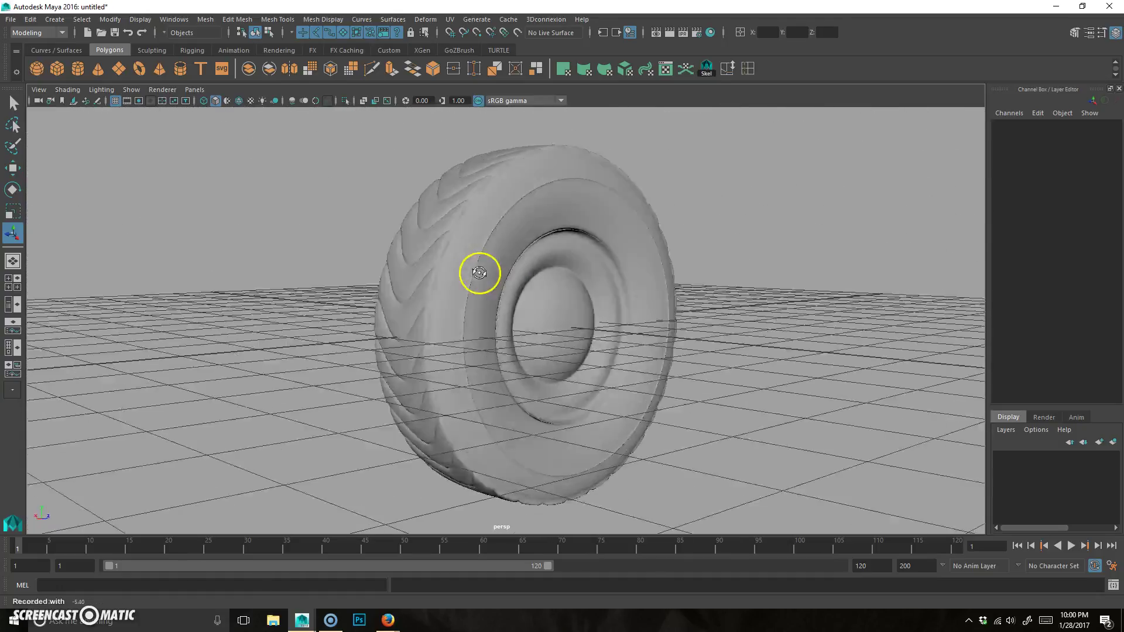
{"action": "left_click_drag", "start_coordinate": [411, 287], "coordinate": [427, 339], "text": "alt"}
{"action": "left_click_drag", "start_coordinate": [499, 351], "coordinate": [442, 321], "text": "alt"}
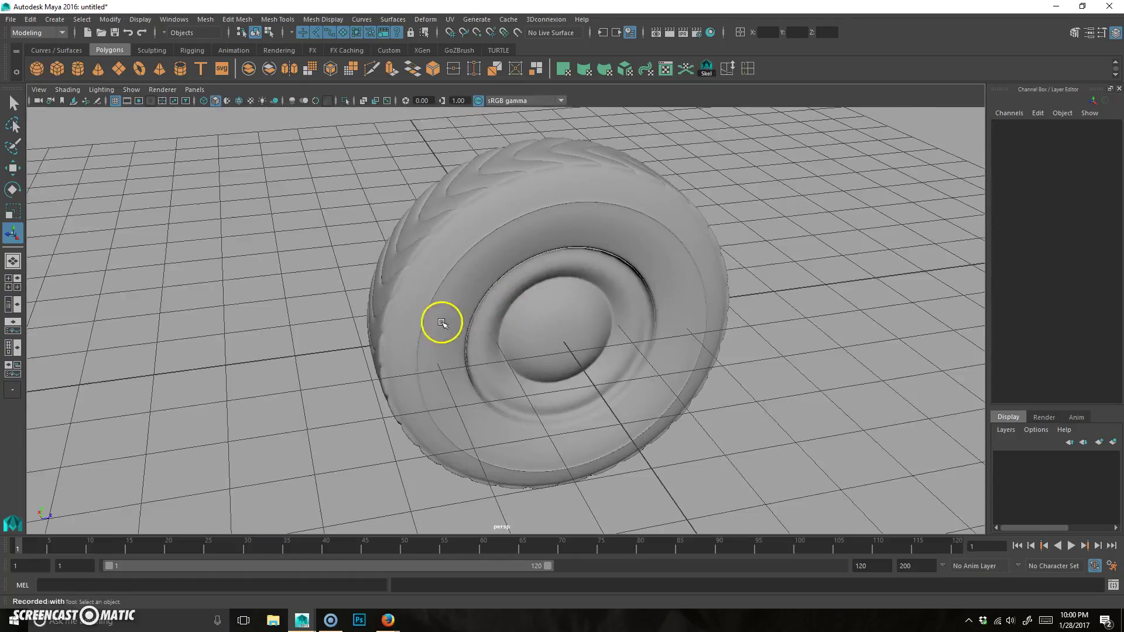
{"action": "right_click_drag", "start_coordinate": [442, 322], "coordinate": [594, 298], "text": "alt"}
{"action": "middle_click_drag", "start_coordinate": [595, 299], "coordinate": [565, 273], "text": "alt"}
{"action": "right_click_drag", "start_coordinate": [565, 273], "coordinate": [601, 343], "text": "alt"}
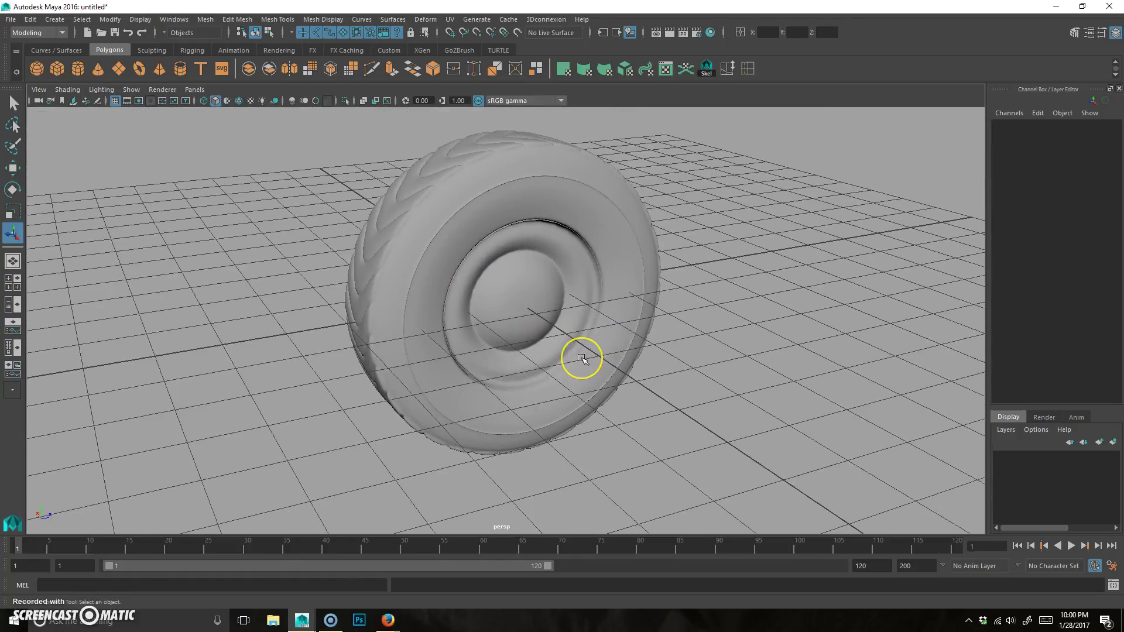